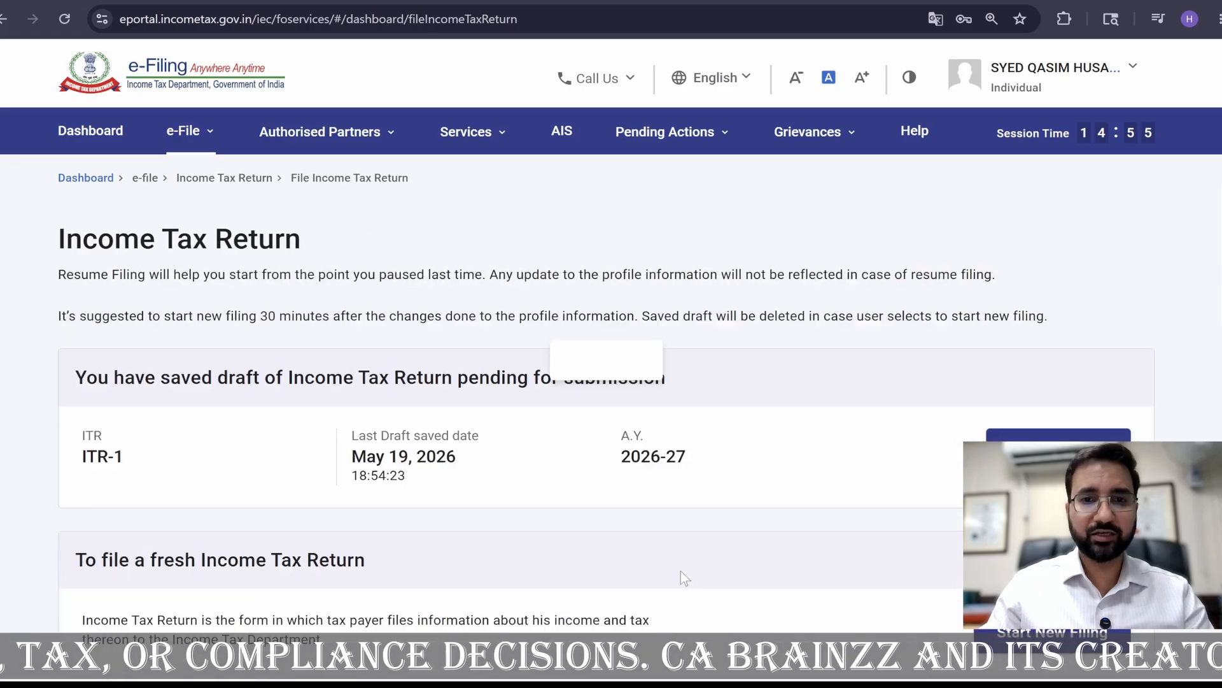
Step: Start a new income tax return filing and proceed with the Individual status
{"action": "scroll", "coordinate": [732, 484], "scroll_direction": "down", "scroll_amount": 3}
{"action": "left_click", "coordinate": [1033, 398]}
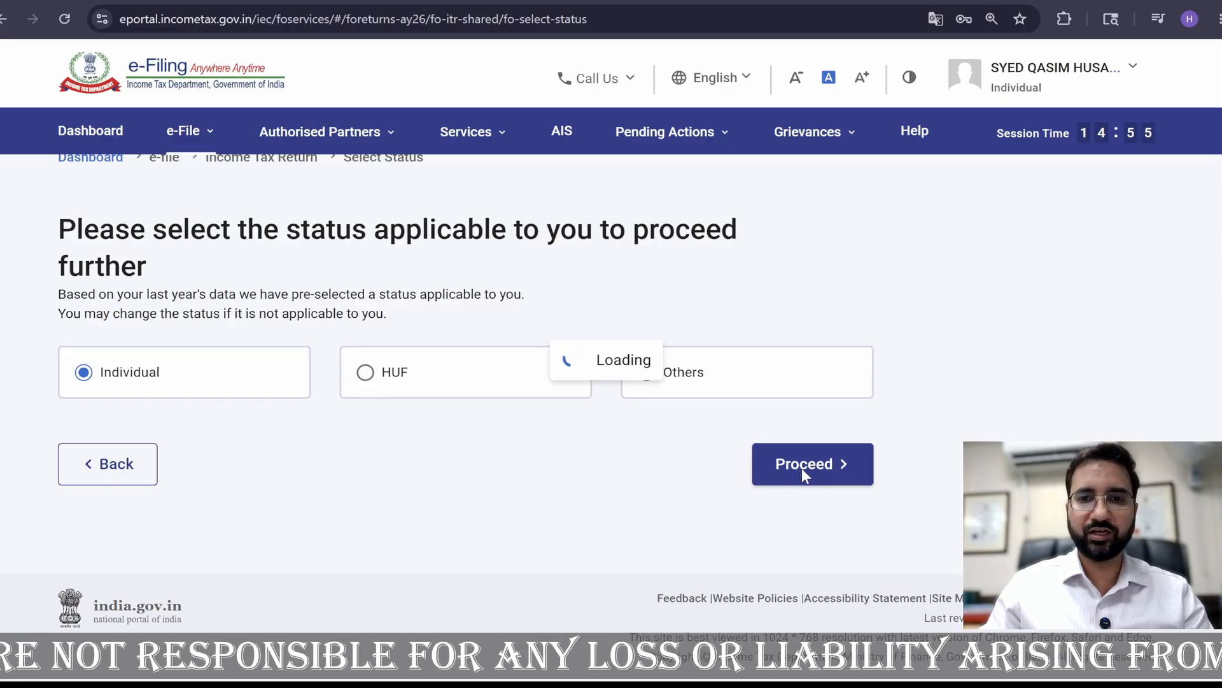
{"action": "left_click", "coordinate": [818, 469]}
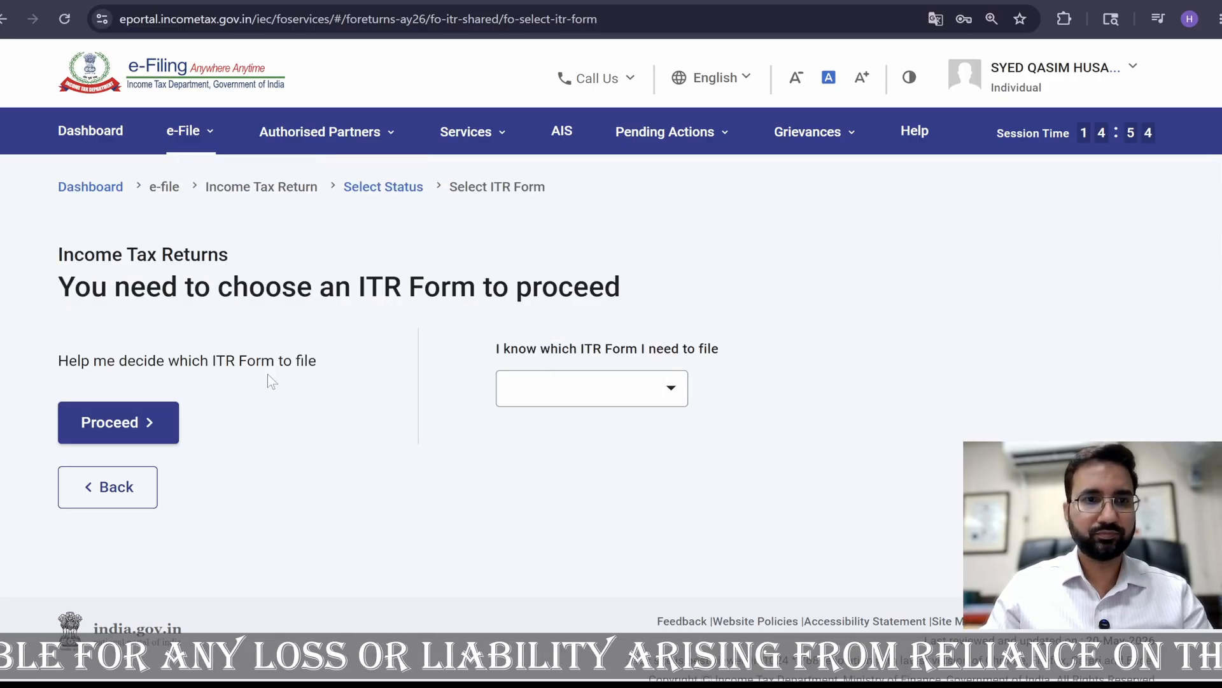
Step: Choose ITR - 4 as the return form, proceed with it and get the filing started
{"action": "left_click", "coordinate": [647, 390]}
{"action": "left_click", "coordinate": [579, 509]}
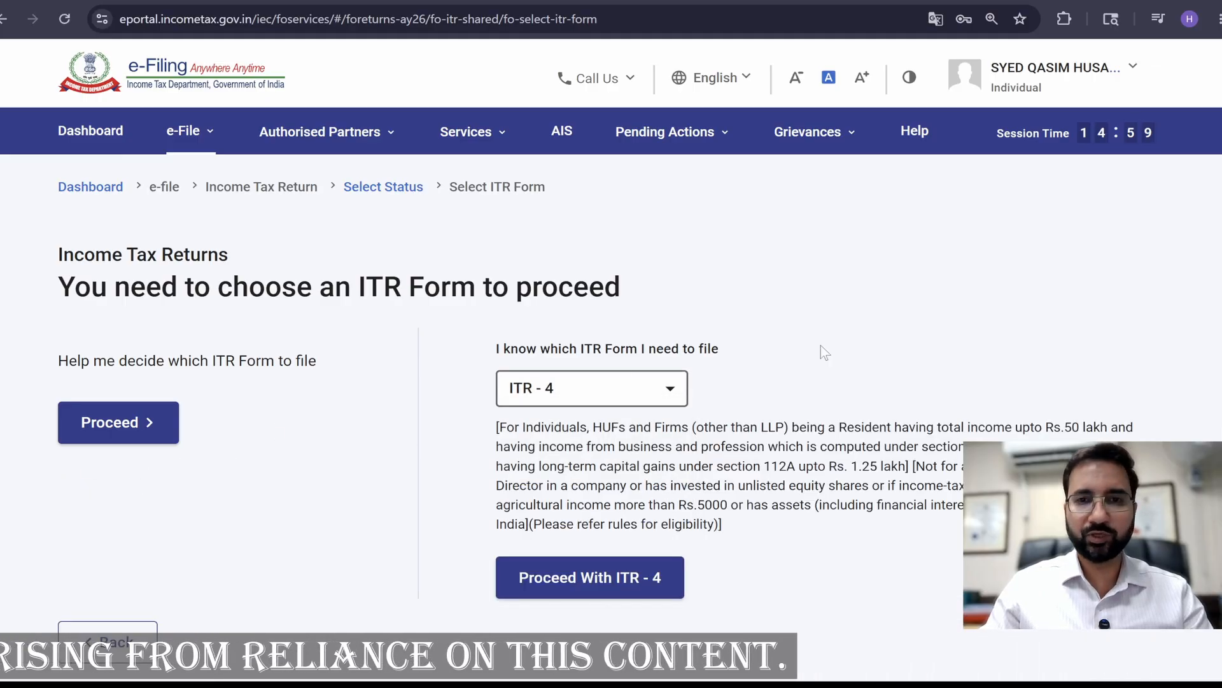
{"action": "scroll", "coordinate": [823, 354], "scroll_direction": "down", "scroll_amount": 2}
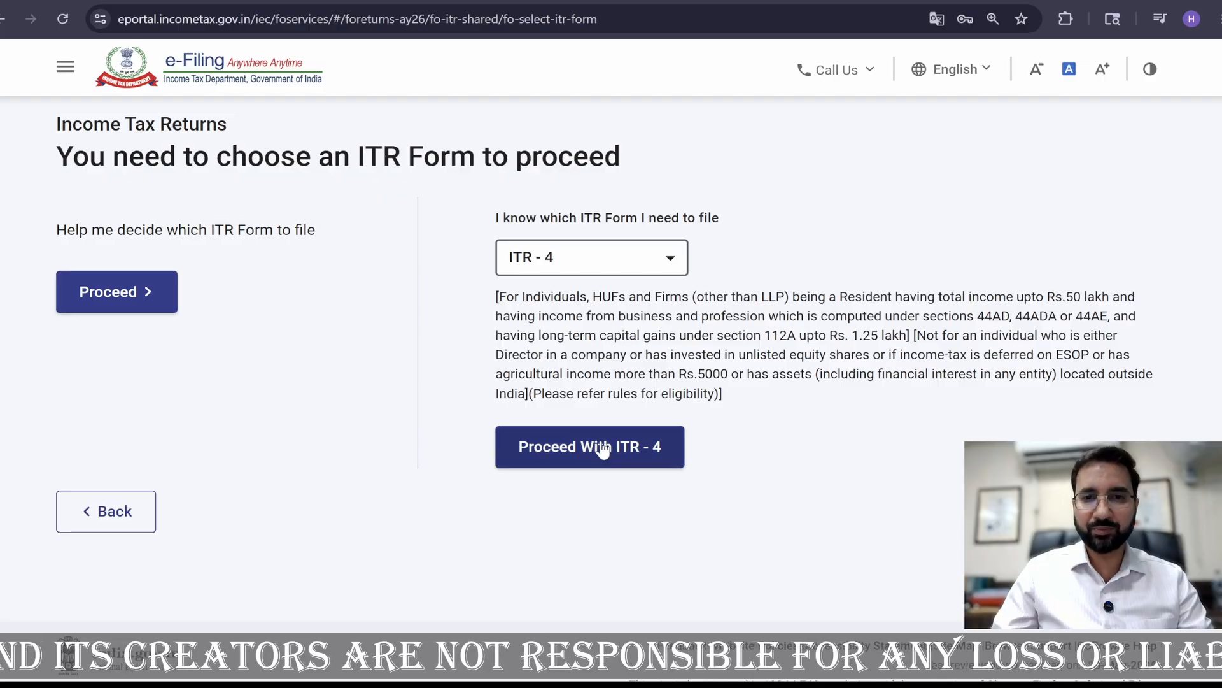
{"action": "left_click", "coordinate": [560, 446]}
{"action": "left_click", "coordinate": [608, 491]}
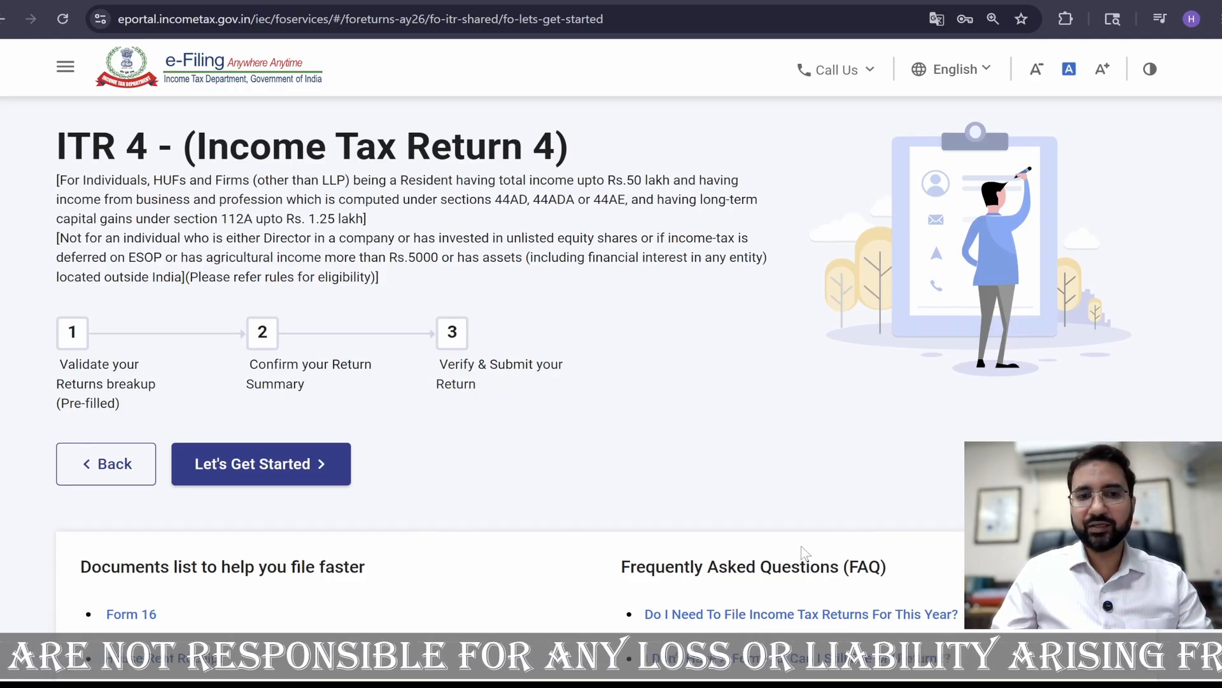
{"action": "left_click", "coordinate": [262, 465]}
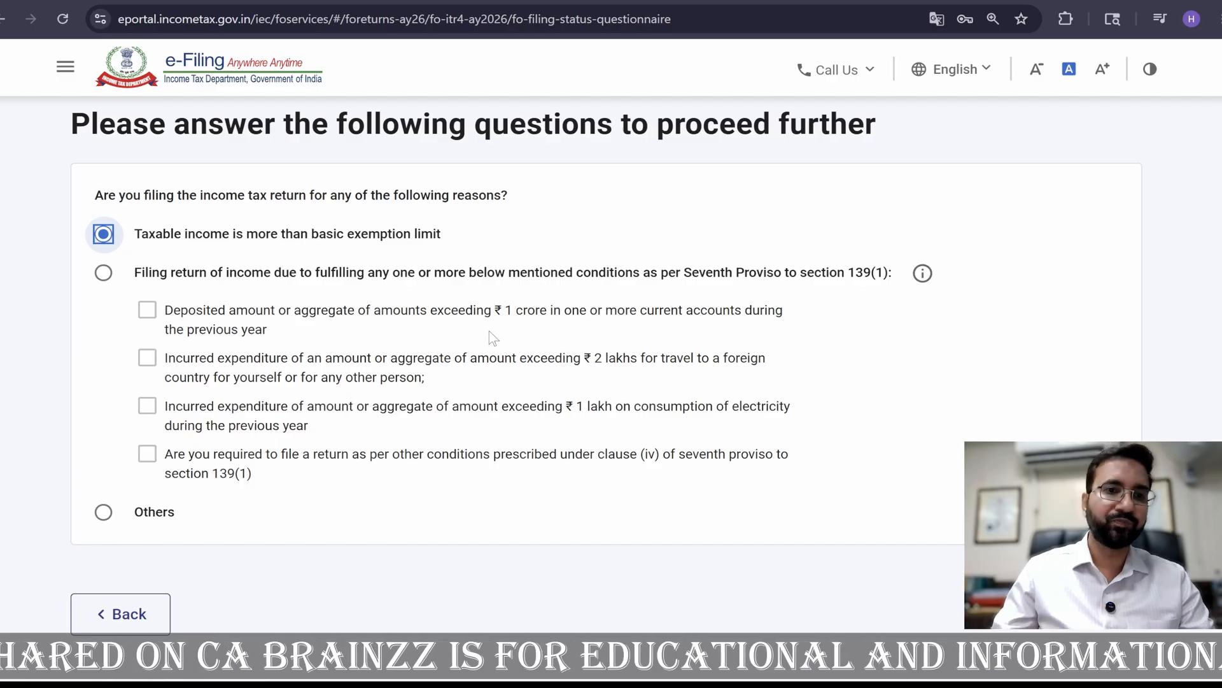
Step: Give "Taxable income is more than basic exemption limit" as the filing reason and continue to the return summary
{"action": "left_click", "coordinate": [101, 277]}
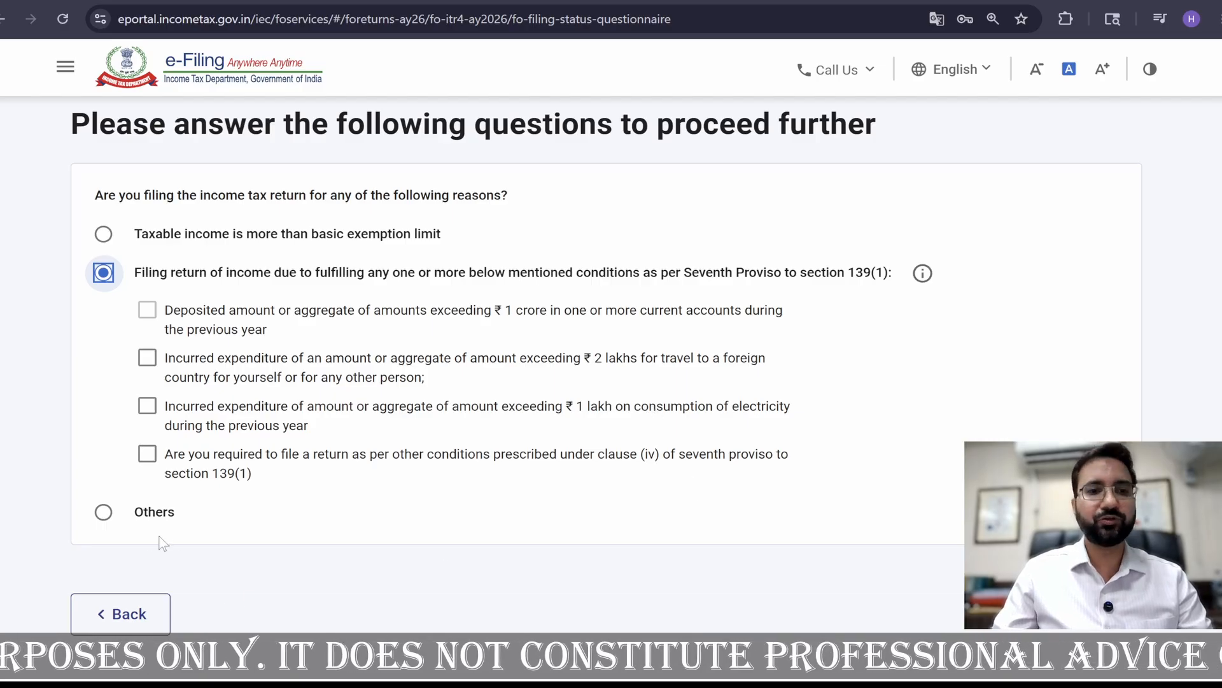
{"action": "left_click", "coordinate": [104, 513]}
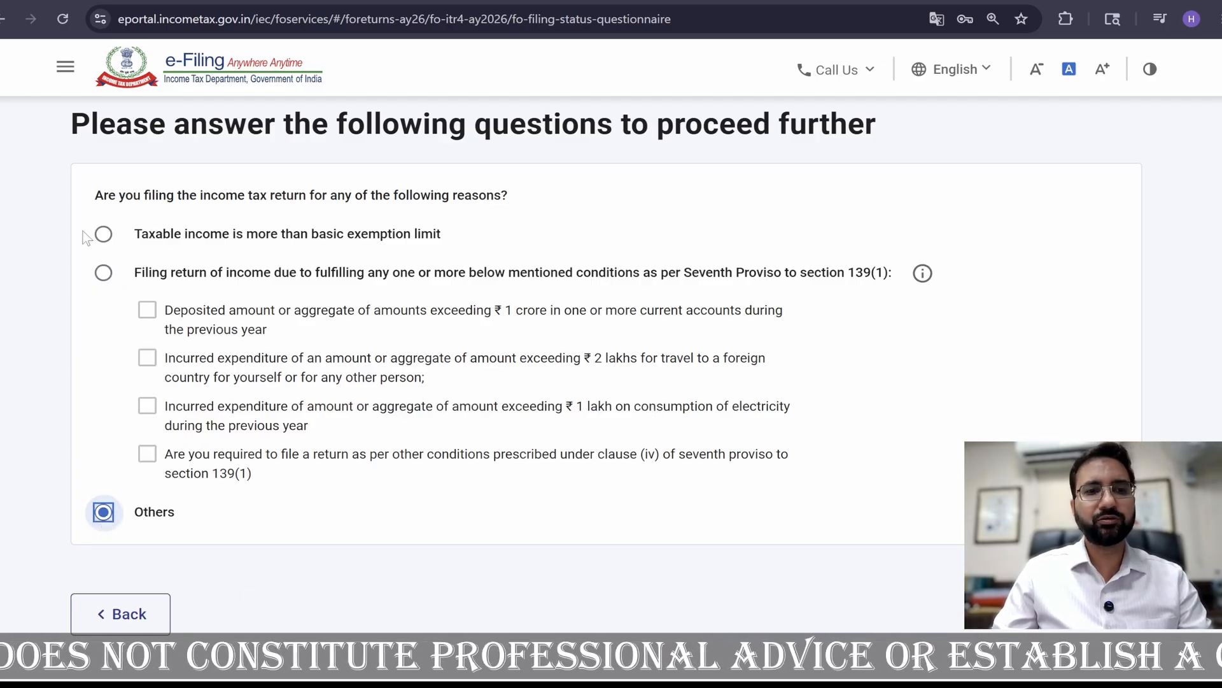
{"action": "left_click", "coordinate": [103, 234]}
{"action": "left_click", "coordinate": [990, 629]}
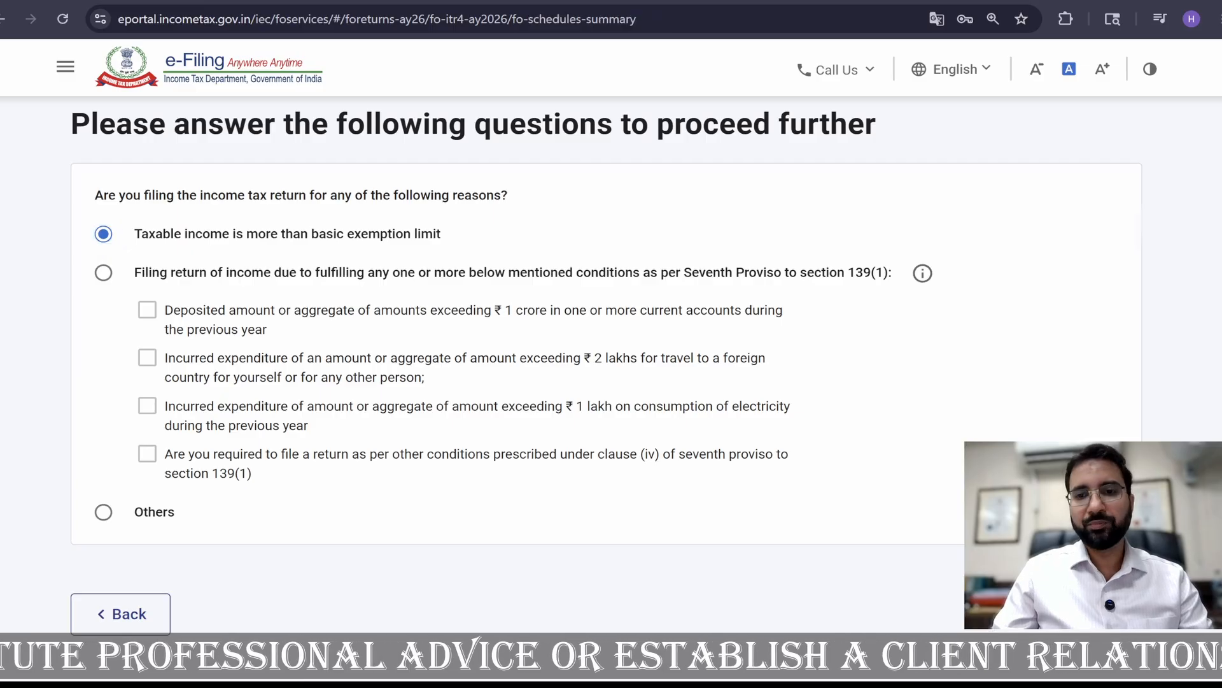
Step: Open Part A General - Personal Information and review the taxpayer's profile, contact and address details
{"action": "left_click", "coordinate": [610, 499]}
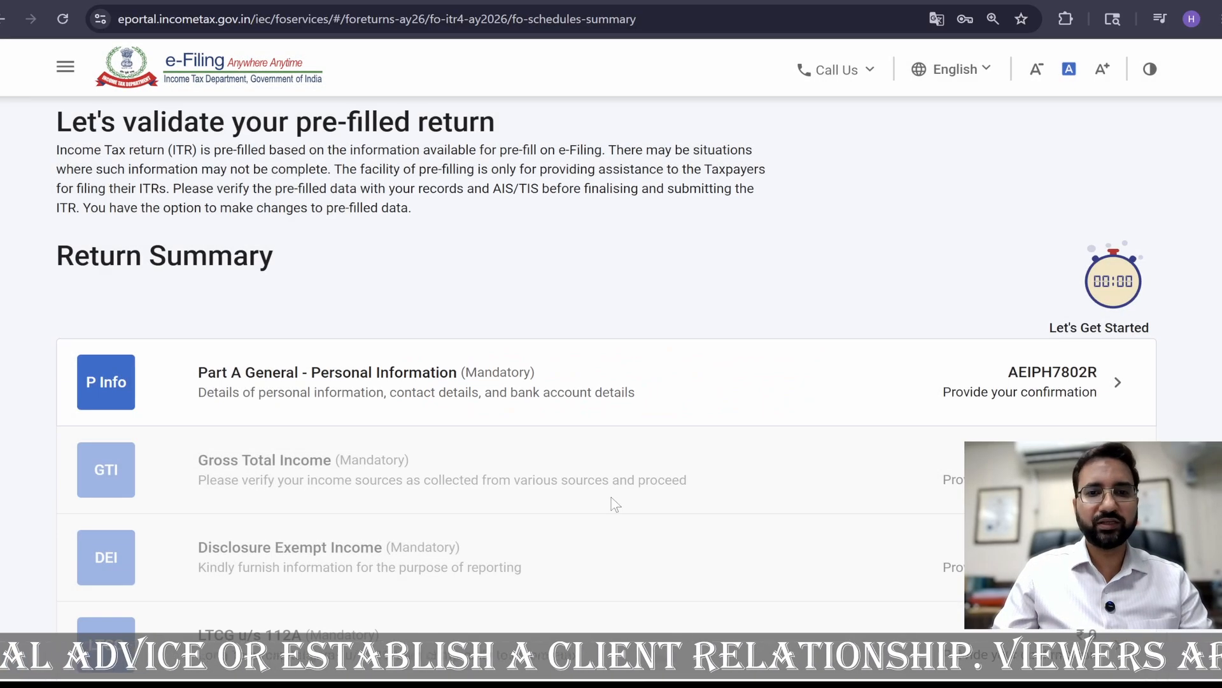
{"action": "left_click", "coordinate": [920, 401]}
{"action": "scroll", "coordinate": [896, 411], "scroll_direction": "down", "scroll_amount": 10}
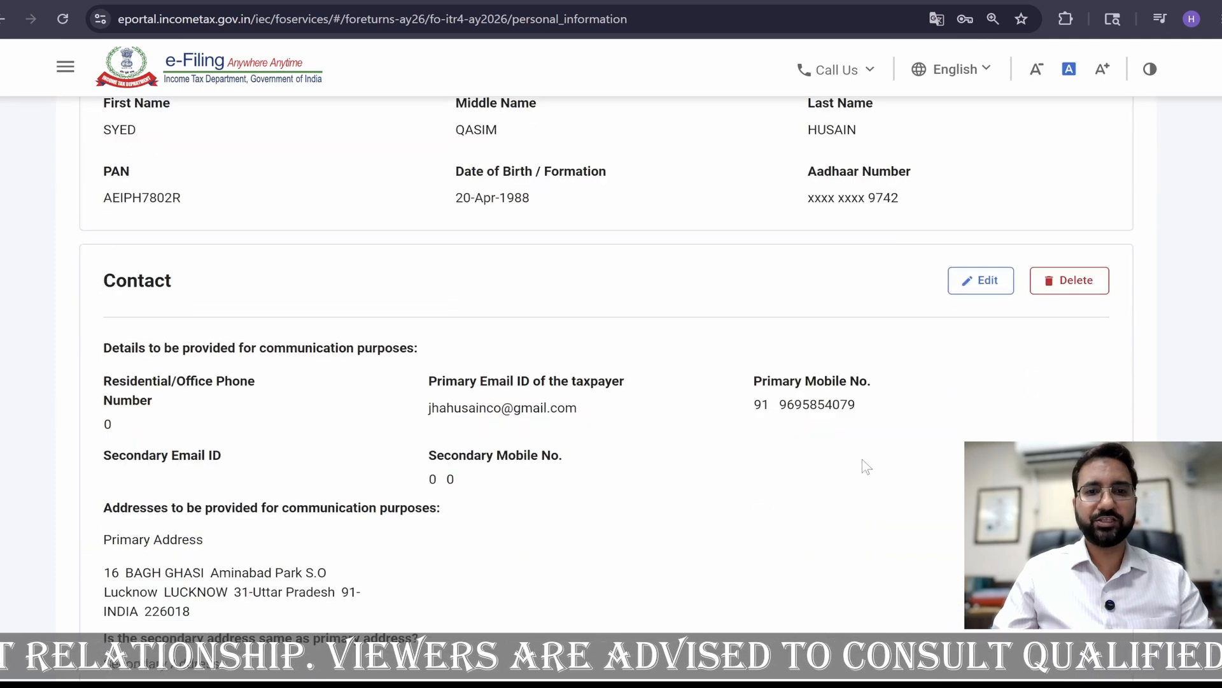
{"action": "scroll", "coordinate": [862, 460], "scroll_direction": "up", "scroll_amount": 1}
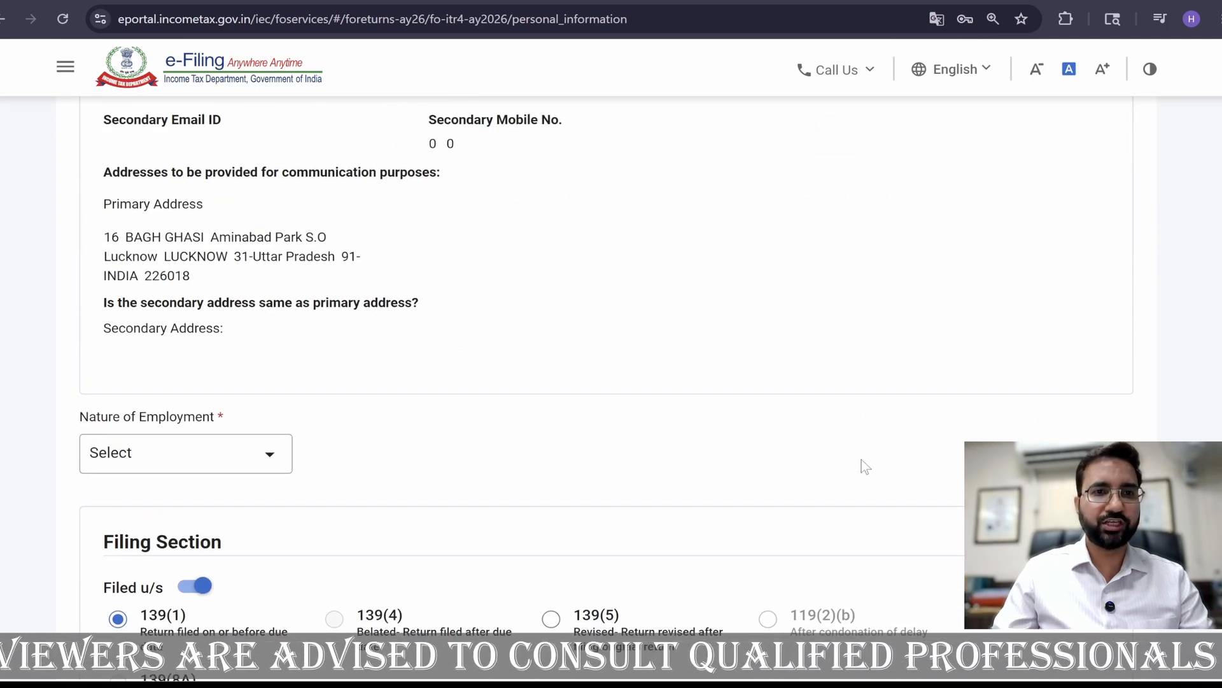
{"action": "scroll", "coordinate": [861, 460], "scroll_direction": "down", "scroll_amount": 1}
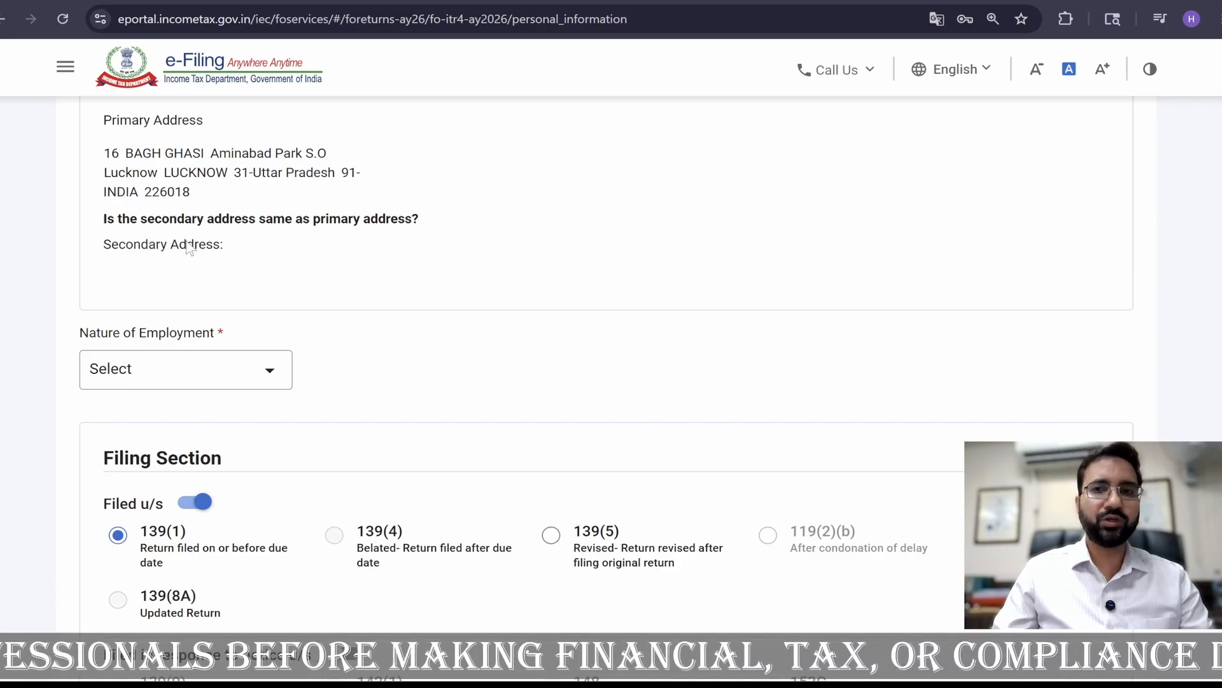
Step: Open the contact details for editing, examine the secondary address question and its fields, and return to Personal Information without changes
{"action": "scroll", "coordinate": [758, 236], "scroll_direction": "up", "scroll_amount": 5}
{"action": "left_click", "coordinate": [952, 198]}
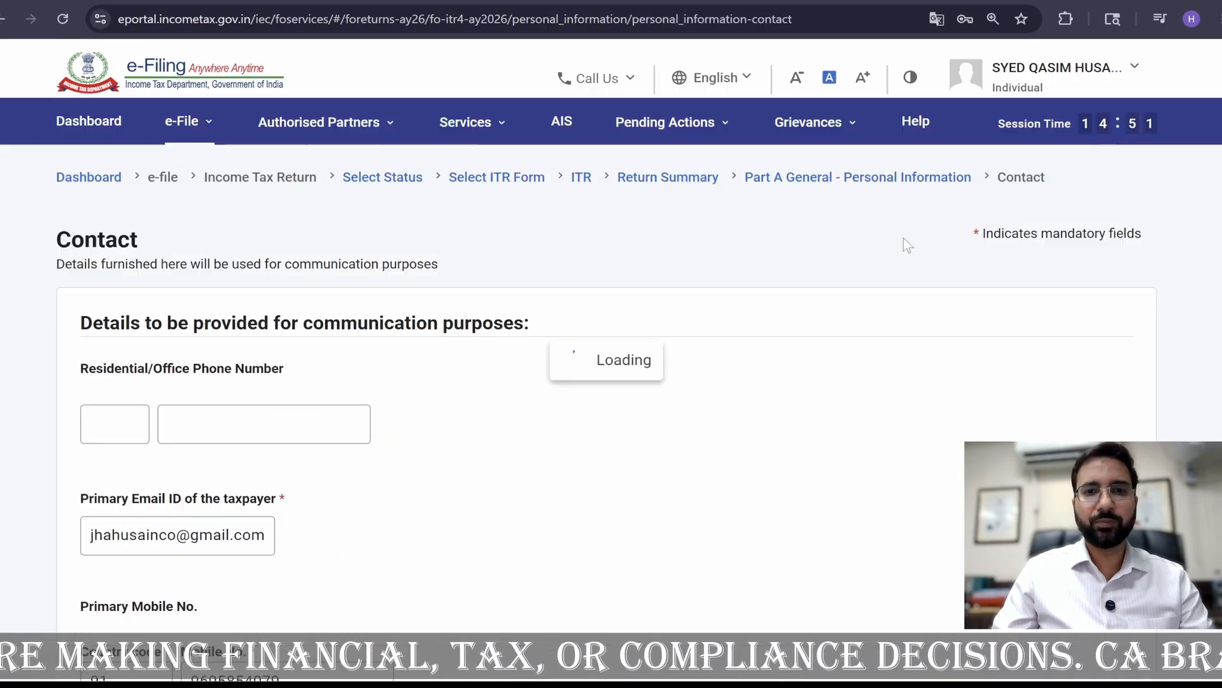
{"action": "scroll", "coordinate": [843, 401], "scroll_direction": "down", "scroll_amount": 15}
{"action": "scroll", "coordinate": [839, 394], "scroll_direction": "down", "scroll_amount": 9}
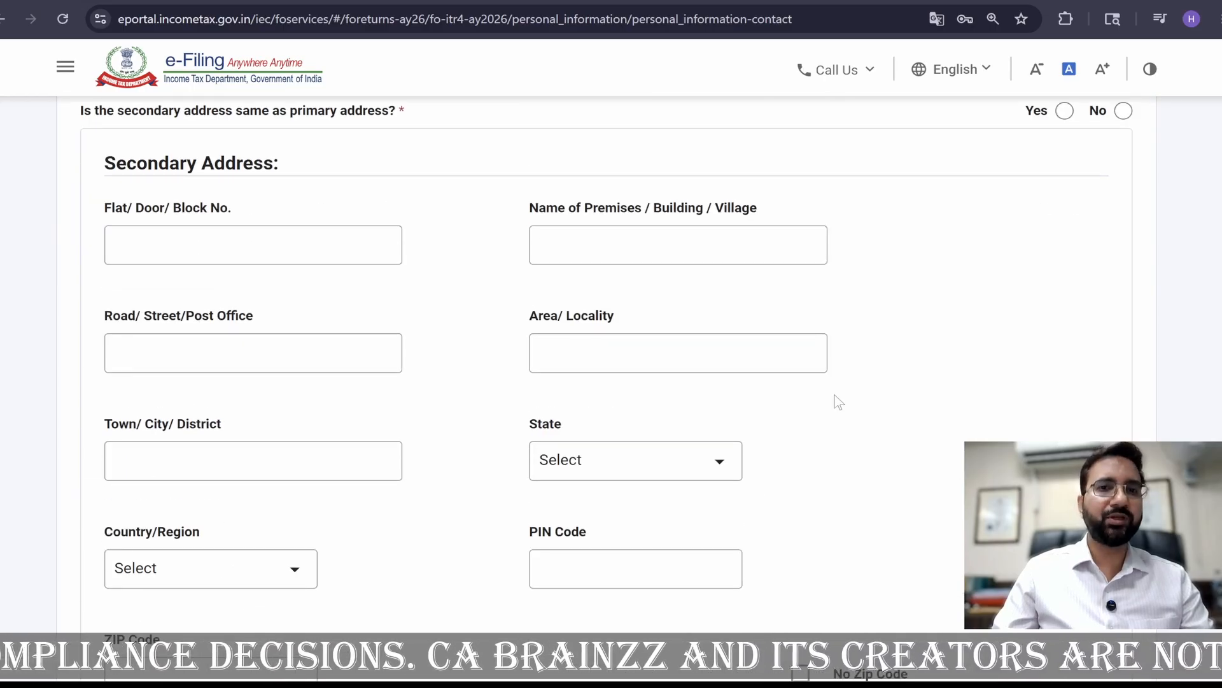
{"action": "scroll", "coordinate": [835, 396], "scroll_direction": "down", "scroll_amount": 4}
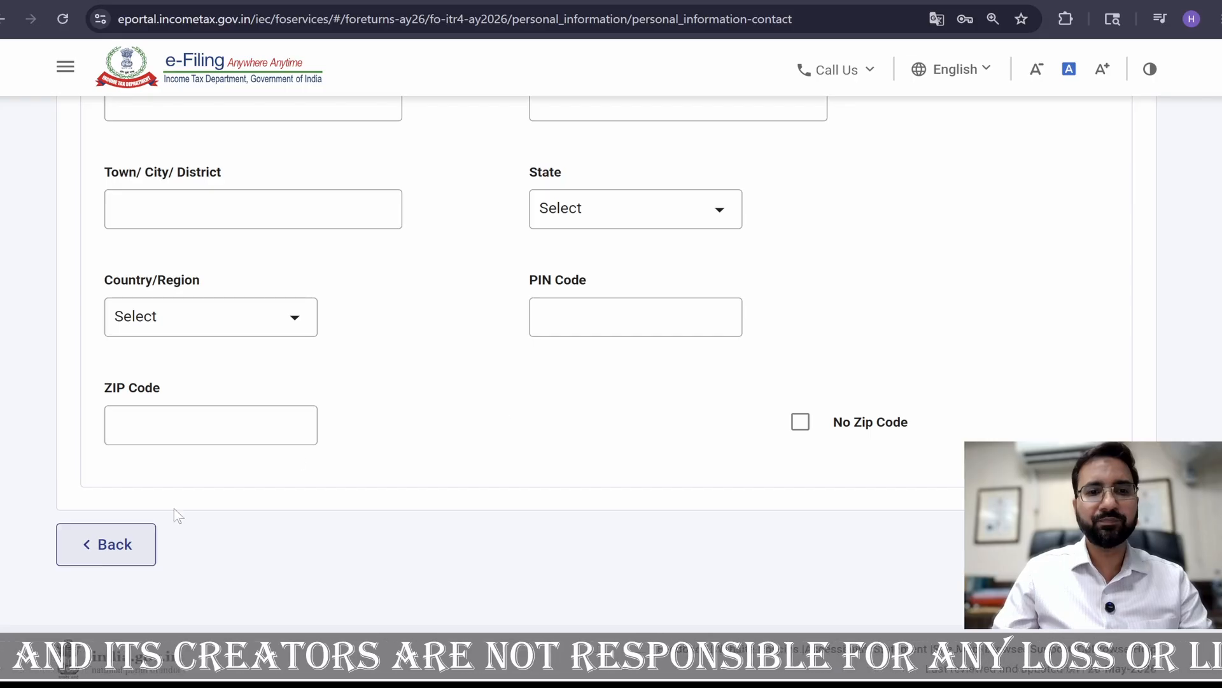
{"action": "scroll", "coordinate": [977, 427], "scroll_direction": "up", "scroll_amount": 5}
{"action": "scroll", "coordinate": [978, 429], "scroll_direction": "up", "scroll_amount": 2}
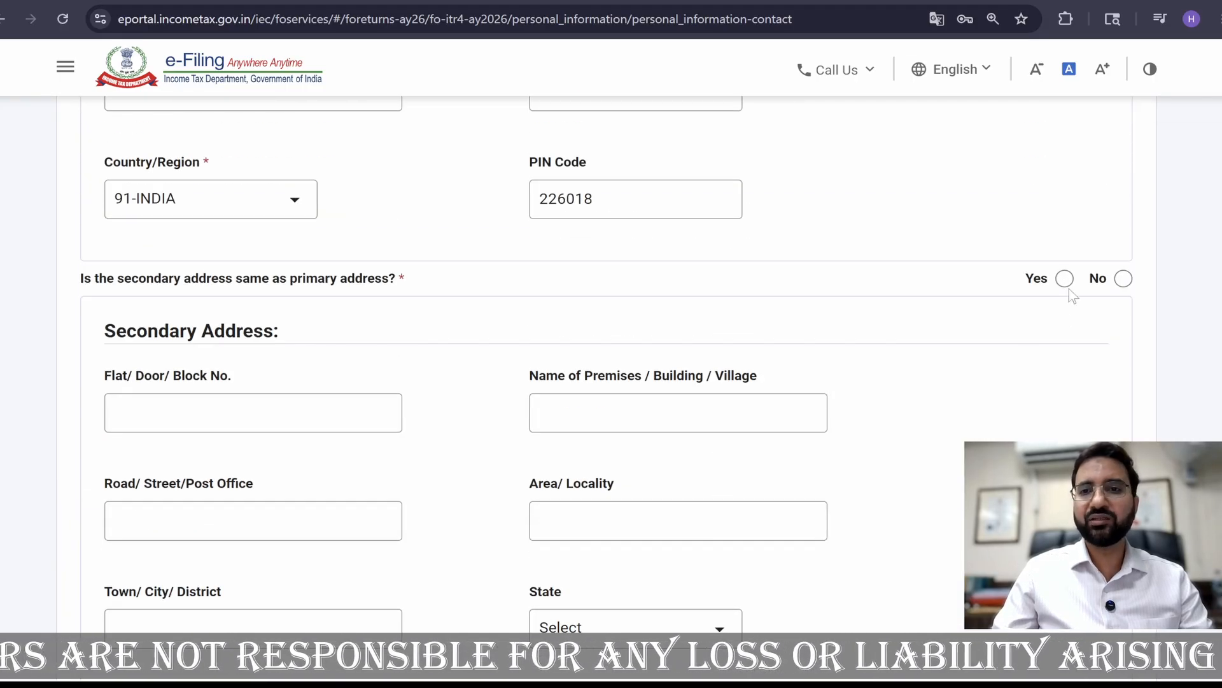
{"action": "scroll", "coordinate": [1008, 436], "scroll_direction": "down", "scroll_amount": 7}
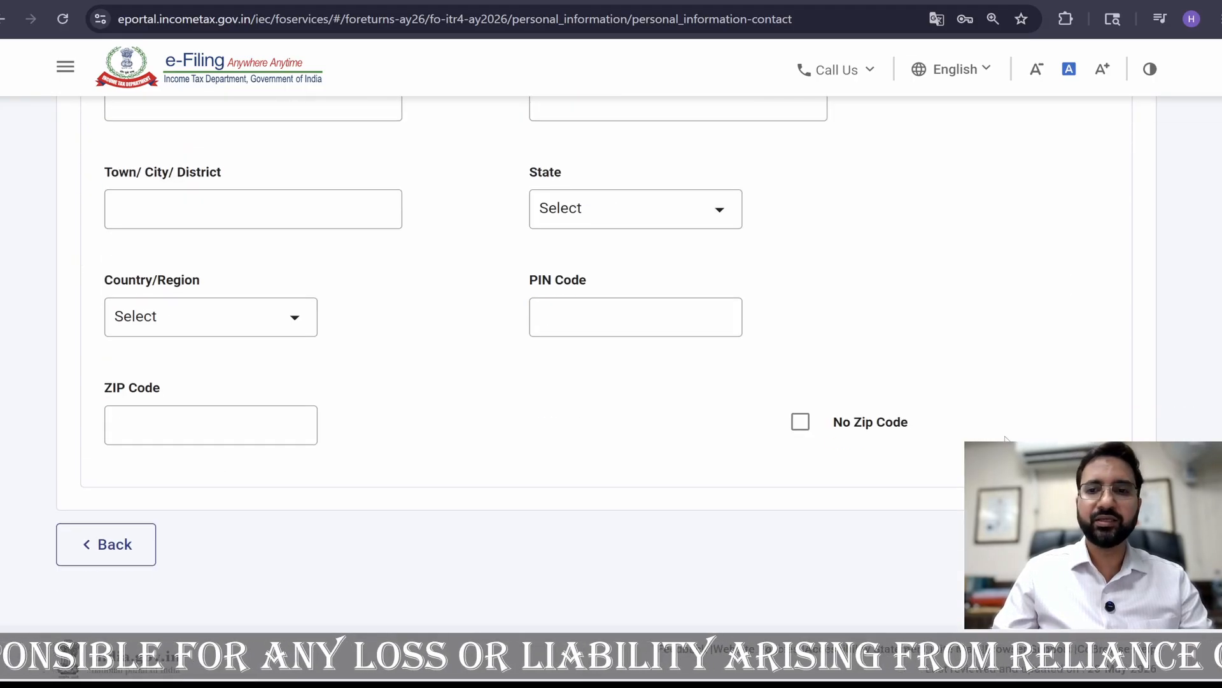
{"action": "left_click", "coordinate": [105, 544]}
Step: Examine the Nature of Employment options without choosing one
{"action": "scroll", "coordinate": [769, 533], "scroll_direction": "down", "scroll_amount": 15}
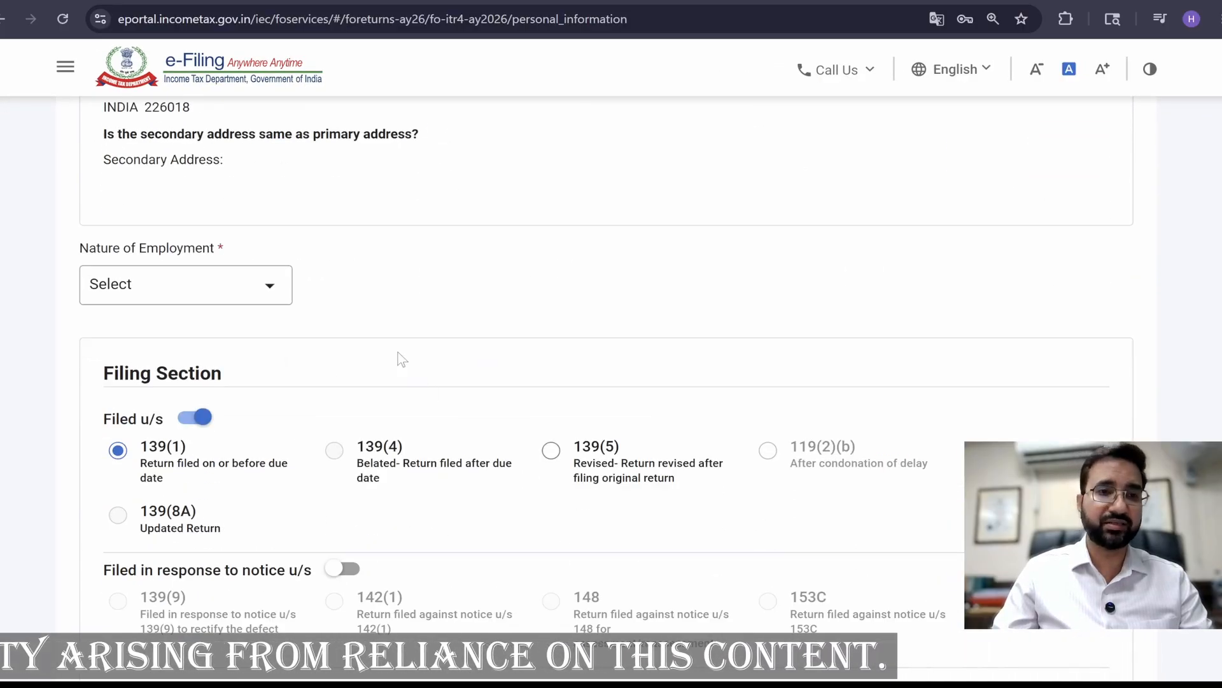
{"action": "scroll", "coordinate": [509, 298], "scroll_direction": "down", "scroll_amount": 2}
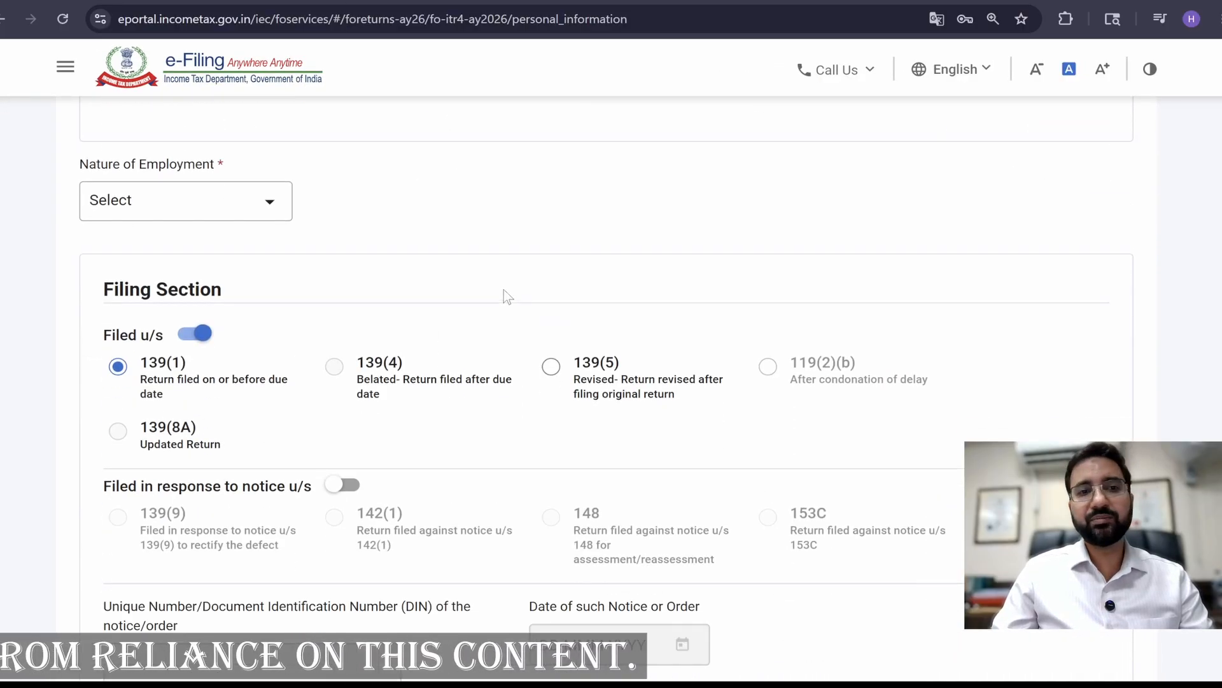
{"action": "left_click", "coordinate": [270, 211]}
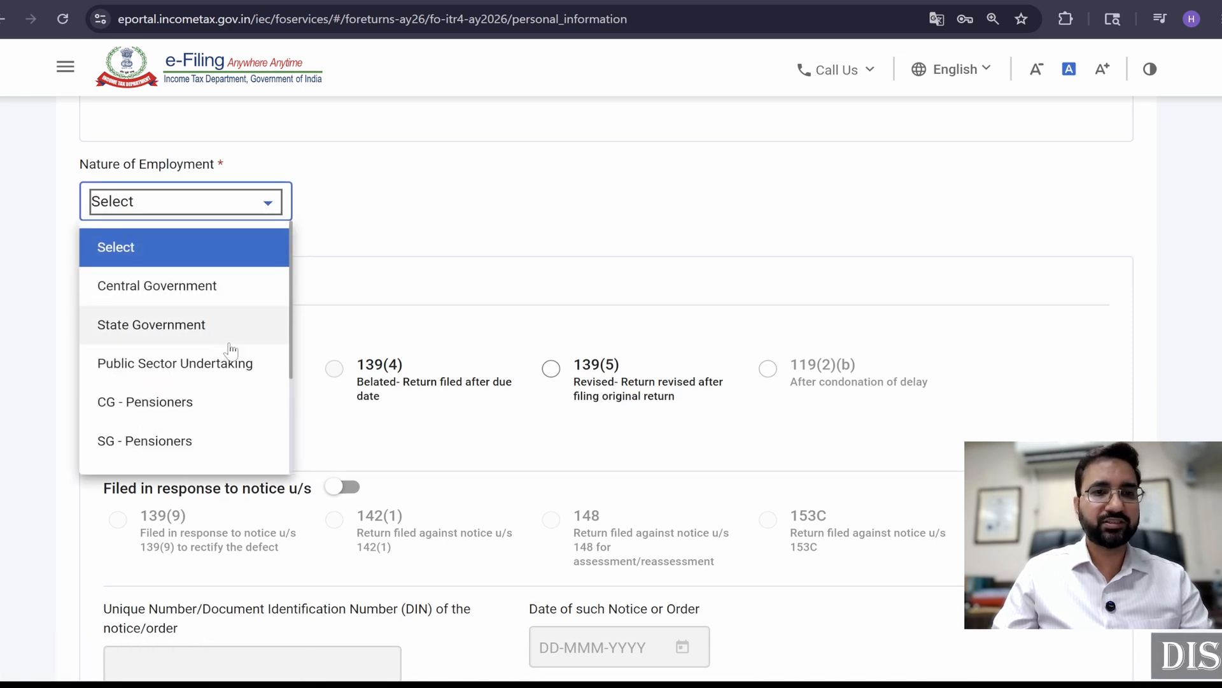
{"action": "scroll", "coordinate": [231, 356], "scroll_direction": "down", "scroll_amount": 3}
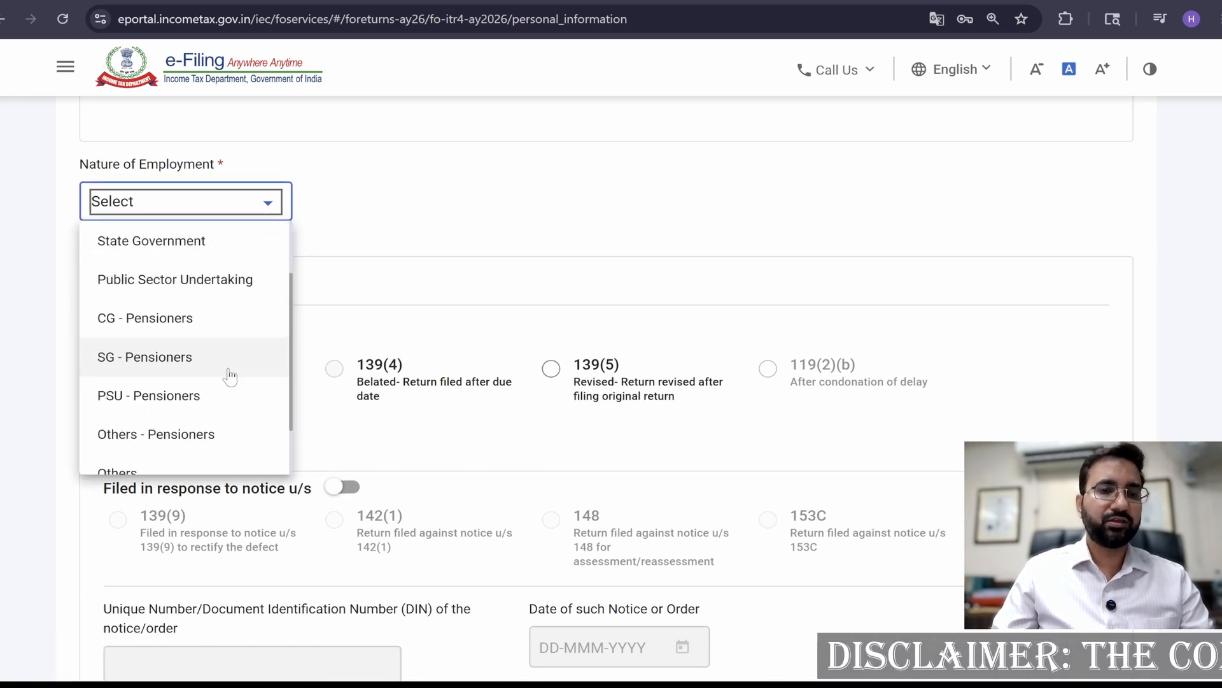
{"action": "scroll", "coordinate": [230, 376], "scroll_direction": "down", "scroll_amount": 2}
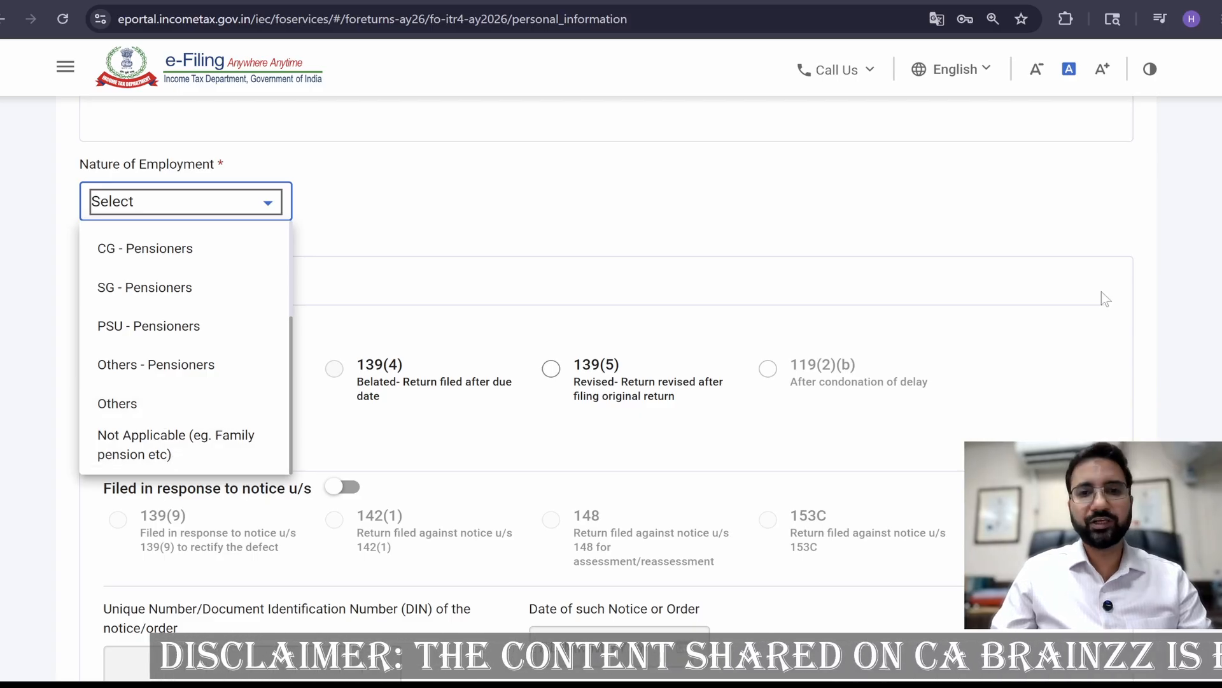
{"action": "left_click", "coordinate": [30, 322]}
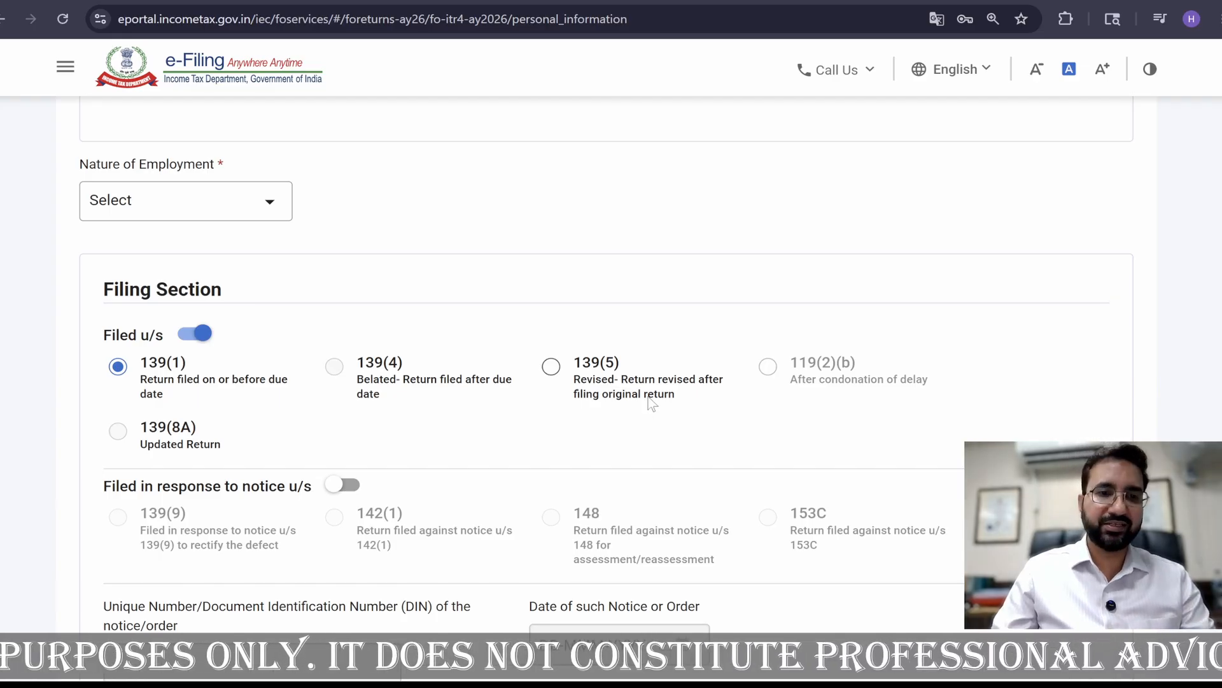
Step: Compare the Yes and No answers to question A23 on Form 10IEA and view the selectable assessment years
{"action": "scroll", "coordinate": [646, 399], "scroll_direction": "down", "scroll_amount": 1}
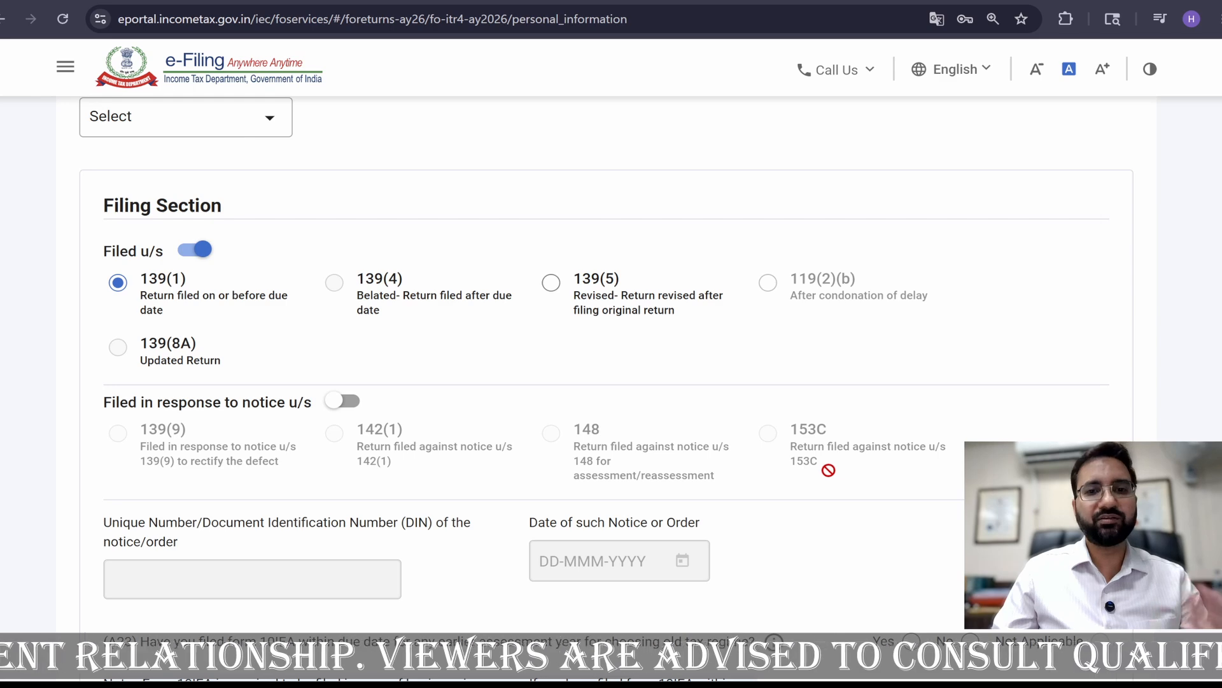
{"action": "scroll", "coordinate": [831, 477], "scroll_direction": "down", "scroll_amount": 5}
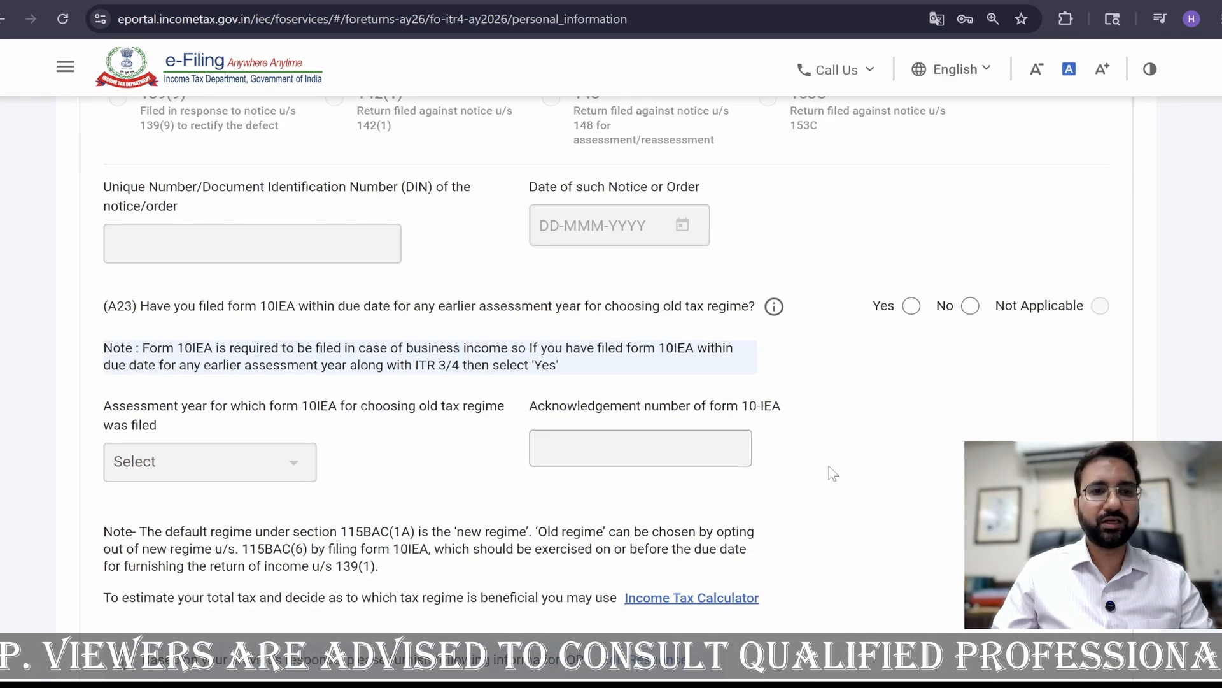
{"action": "scroll", "coordinate": [833, 472], "scroll_direction": "down", "scroll_amount": 3}
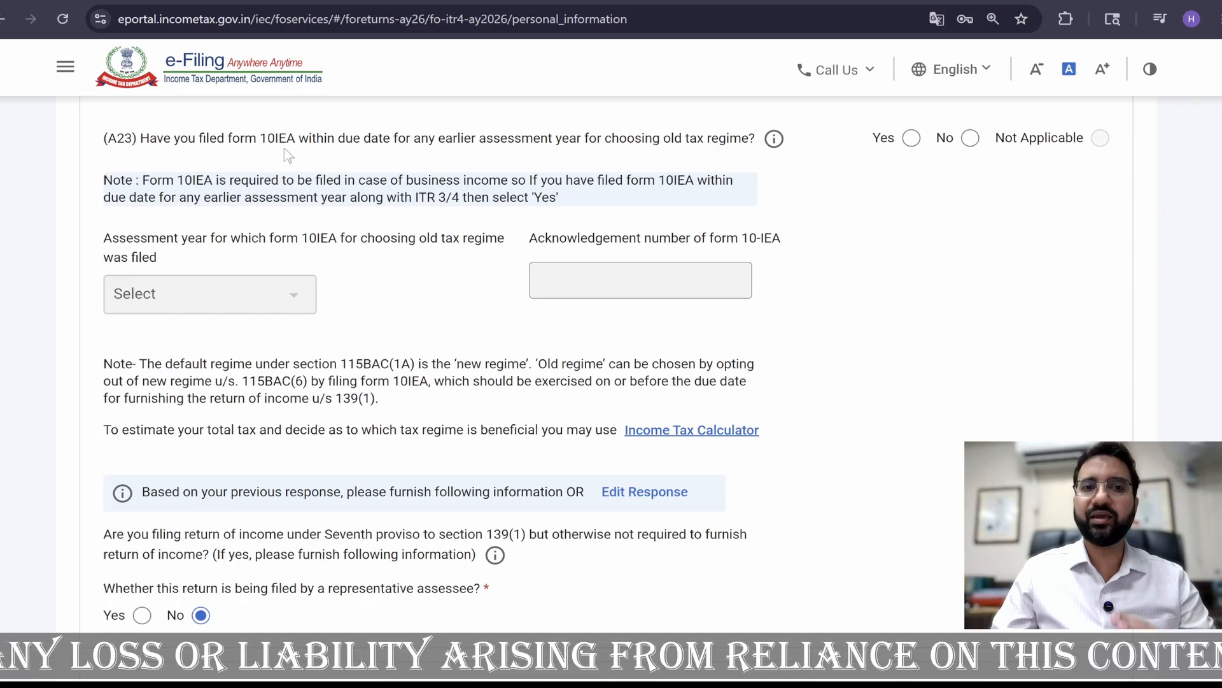
{"action": "left_click", "coordinate": [913, 139]}
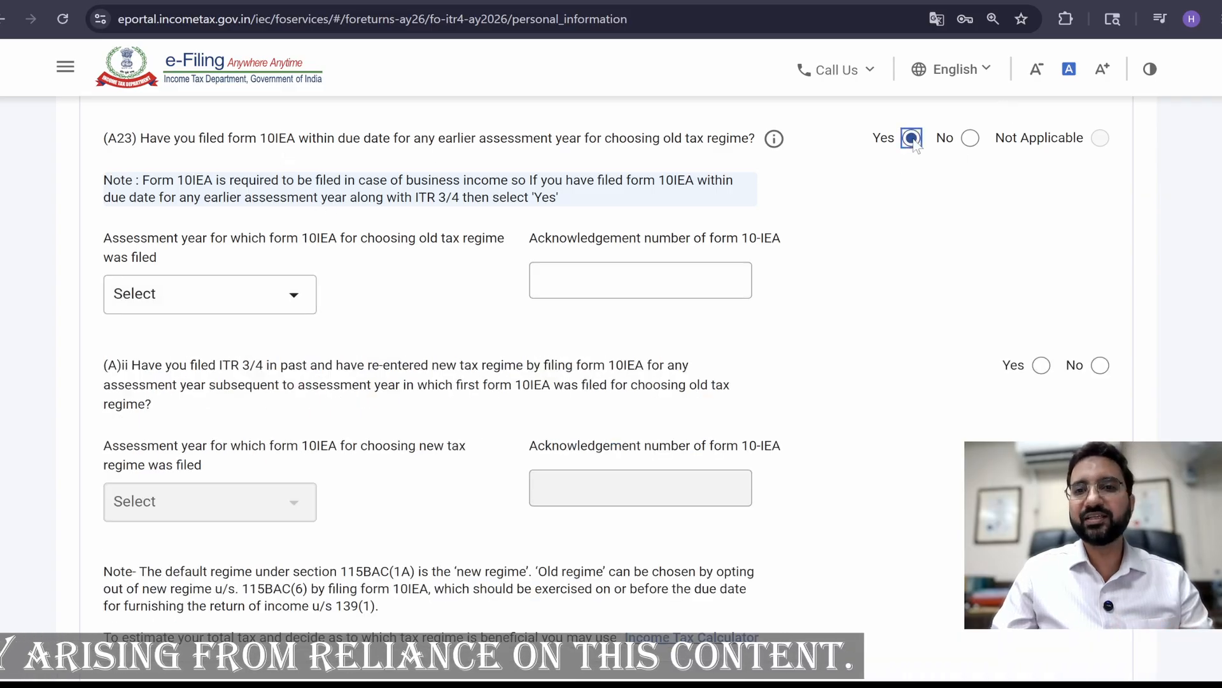
{"action": "left_click", "coordinate": [971, 138]}
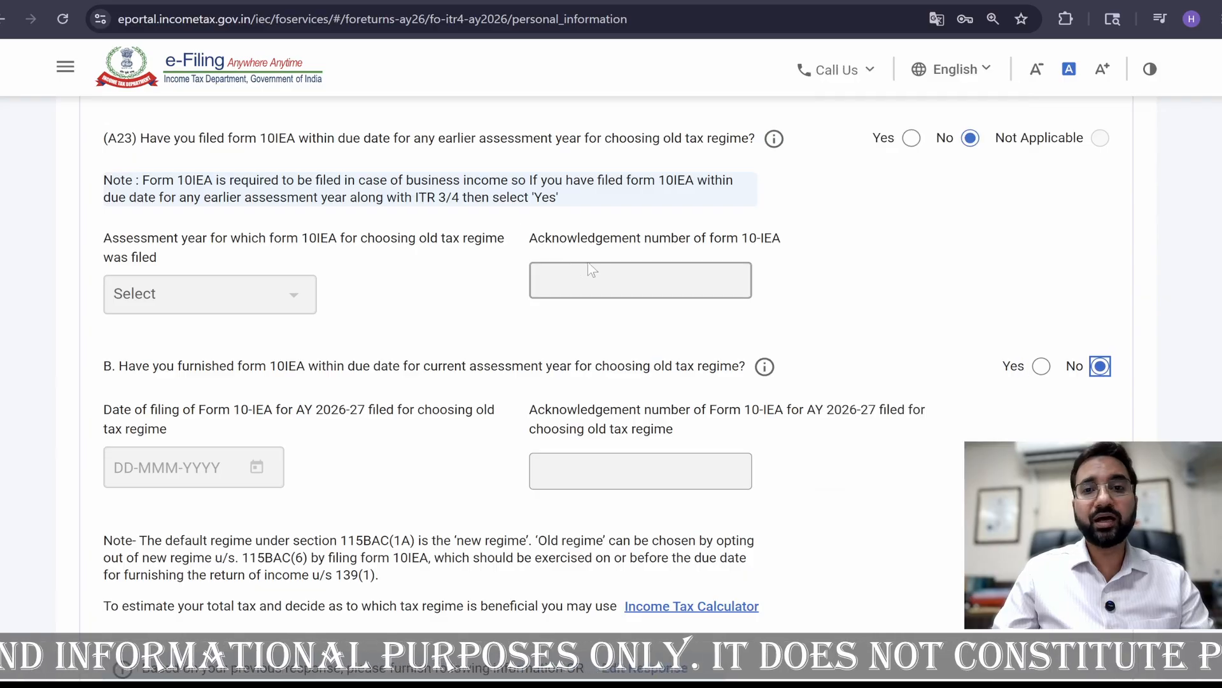
{"action": "left_click", "coordinate": [912, 139]}
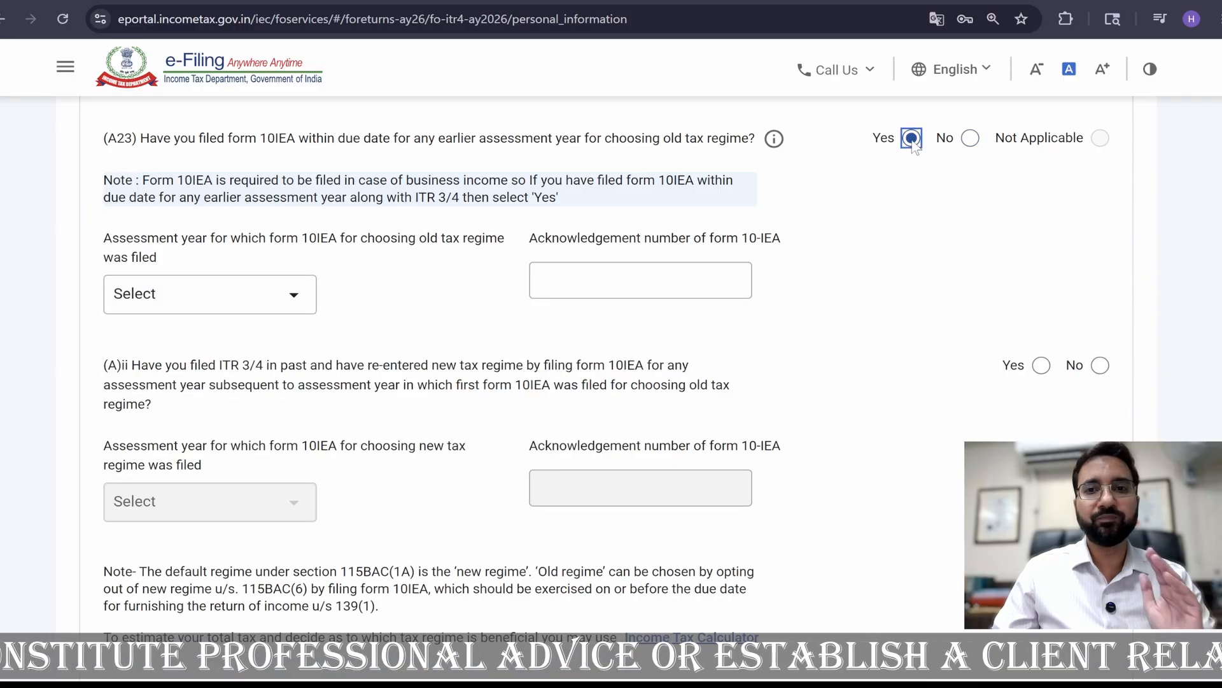
{"action": "left_click", "coordinate": [292, 313]}
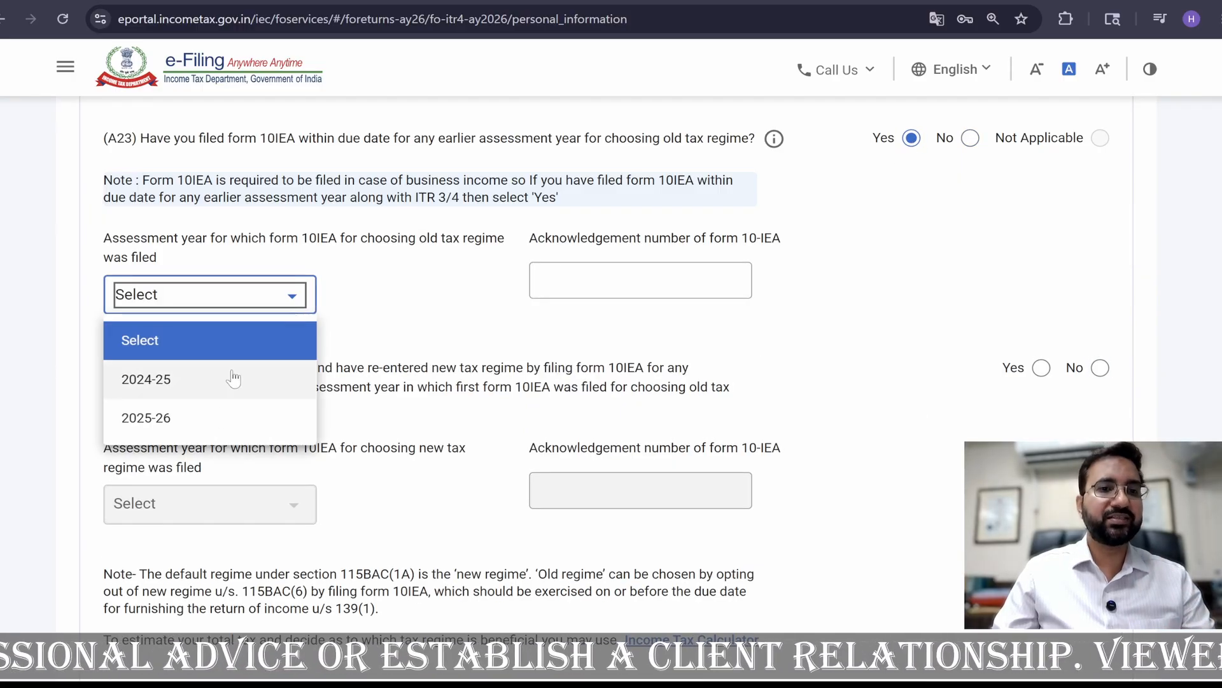
{"action": "left_click", "coordinate": [906, 332]}
Step: Answer No to question A23 on having filed Form 10IEA for an earlier assessment year to choose the old tax regime
{"action": "scroll", "coordinate": [298, 393], "scroll_direction": "down", "scroll_amount": 1}
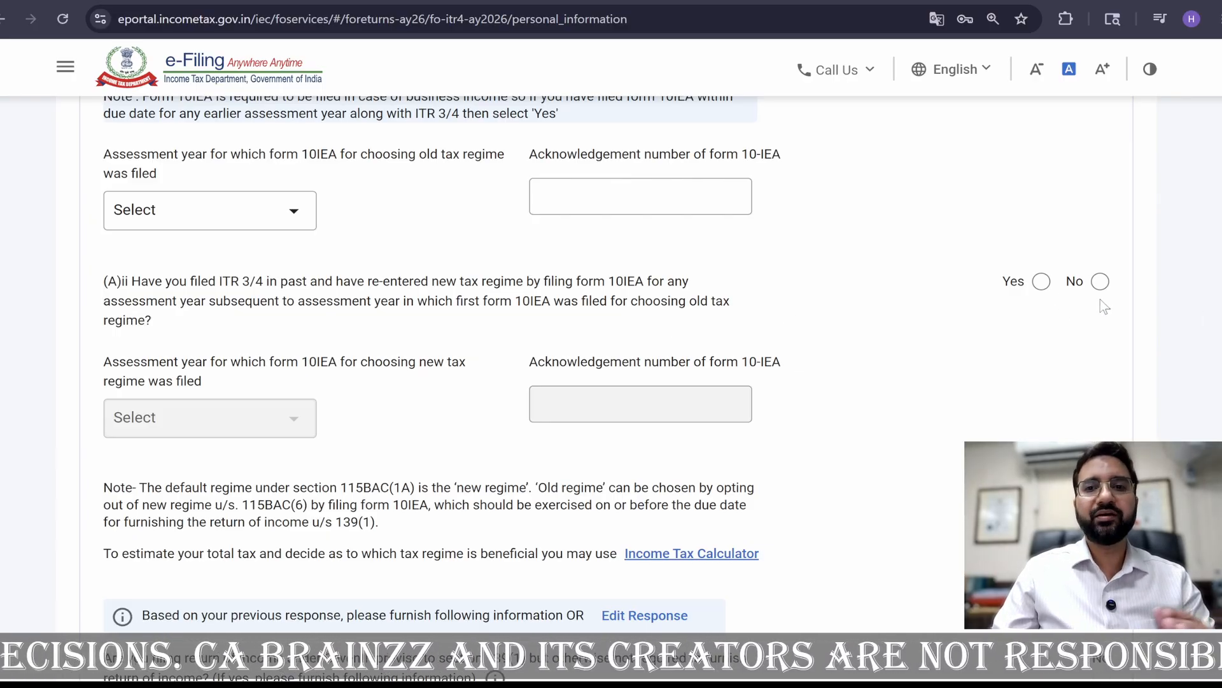
{"action": "scroll", "coordinate": [809, 429], "scroll_direction": "down", "scroll_amount": 2}
{"action": "scroll", "coordinate": [810, 429], "scroll_direction": "up", "scroll_amount": 6}
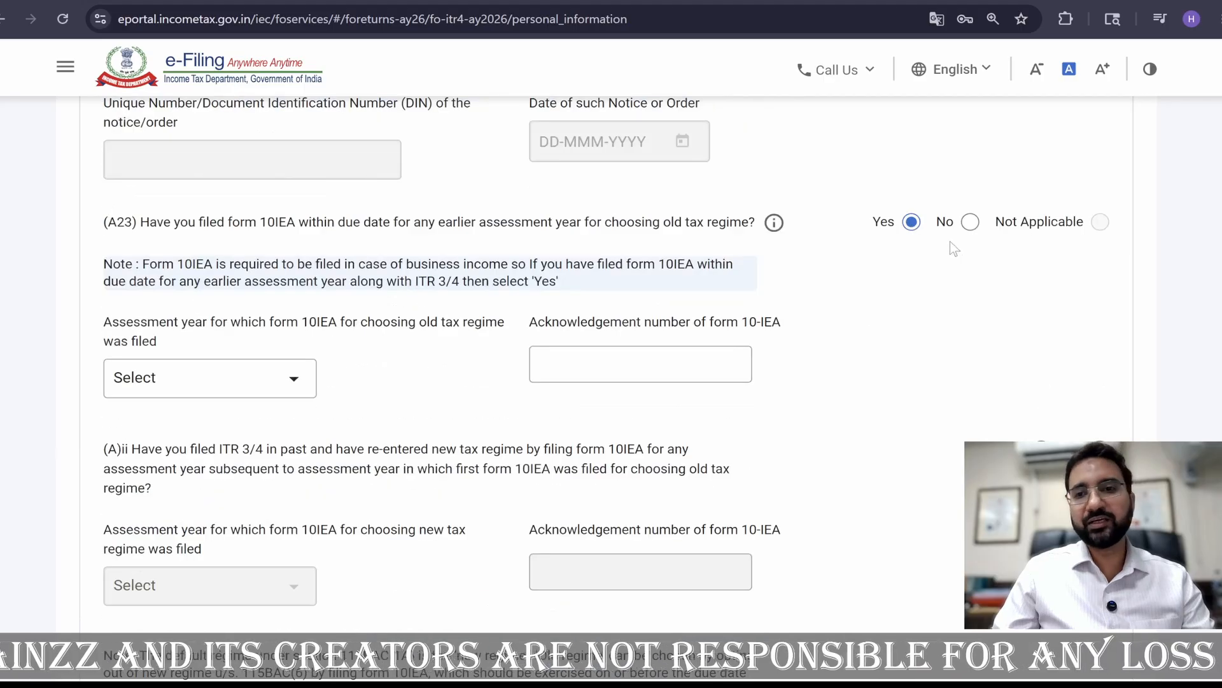
{"action": "scroll", "coordinate": [934, 368], "scroll_direction": "up", "scroll_amount": 2}
{"action": "scroll", "coordinate": [946, 380], "scroll_direction": "down", "scroll_amount": 3}
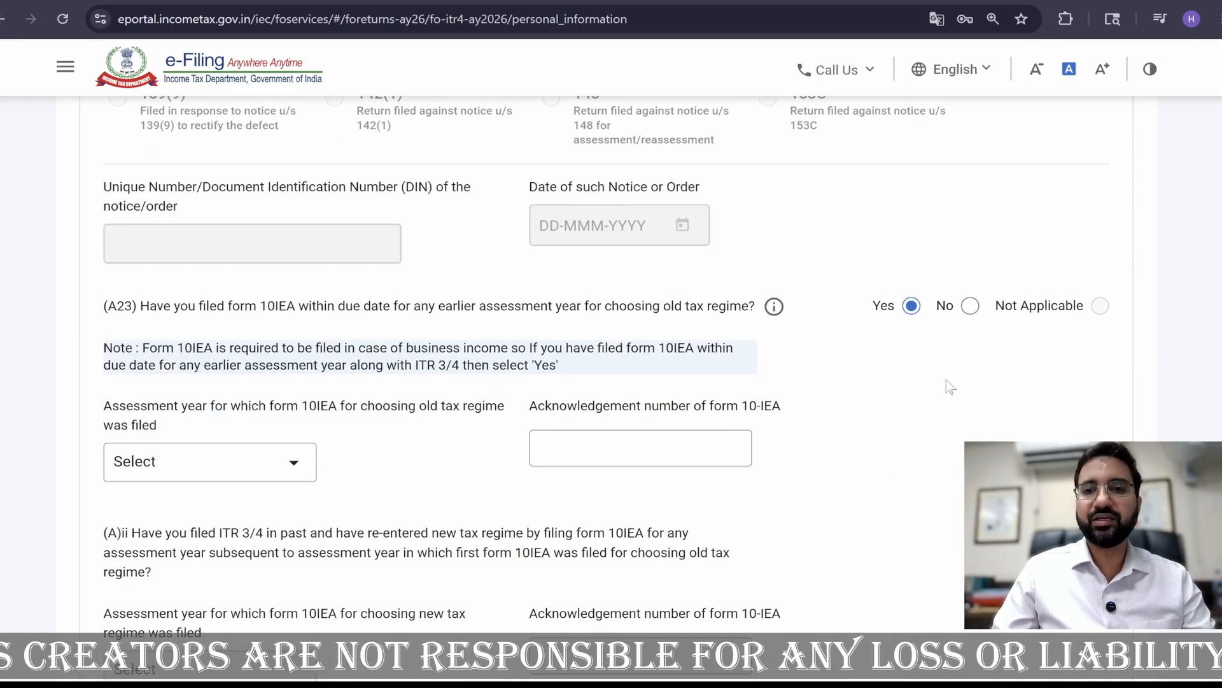
{"action": "left_click", "coordinate": [970, 306]}
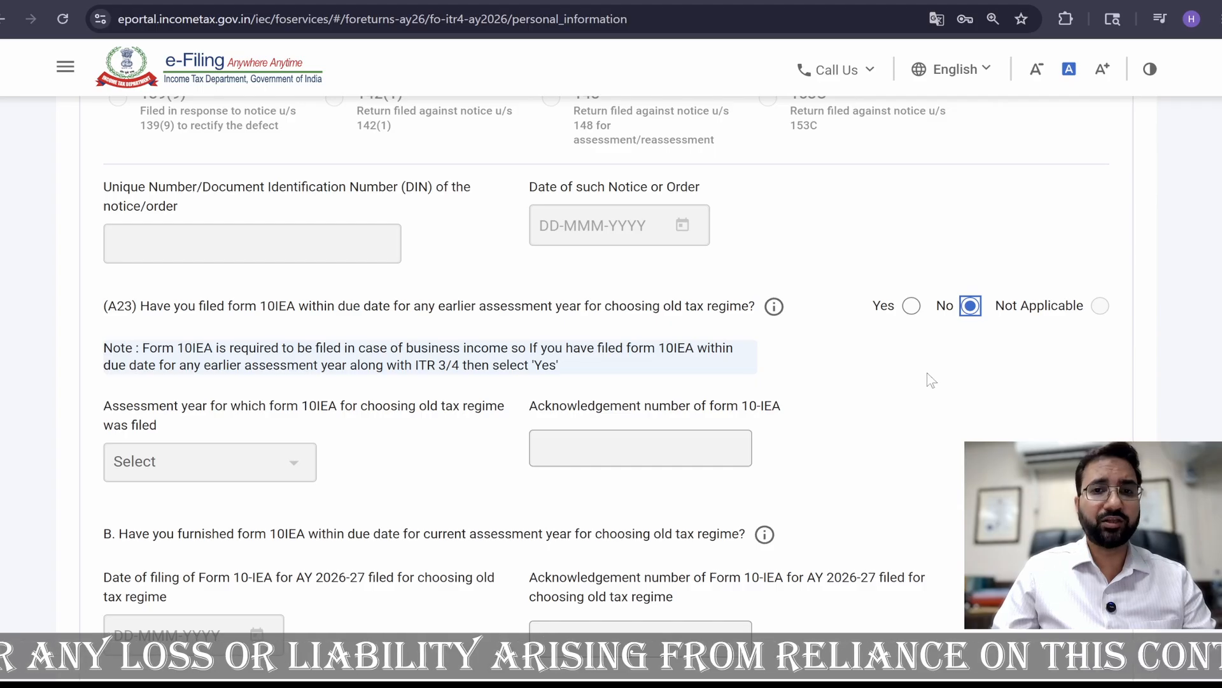
Step: Answer No to question B on furnishing Form 10IEA for the current assessment year, and review the remaining filing questions
{"action": "scroll", "coordinate": [927, 372], "scroll_direction": "down", "scroll_amount": 3}
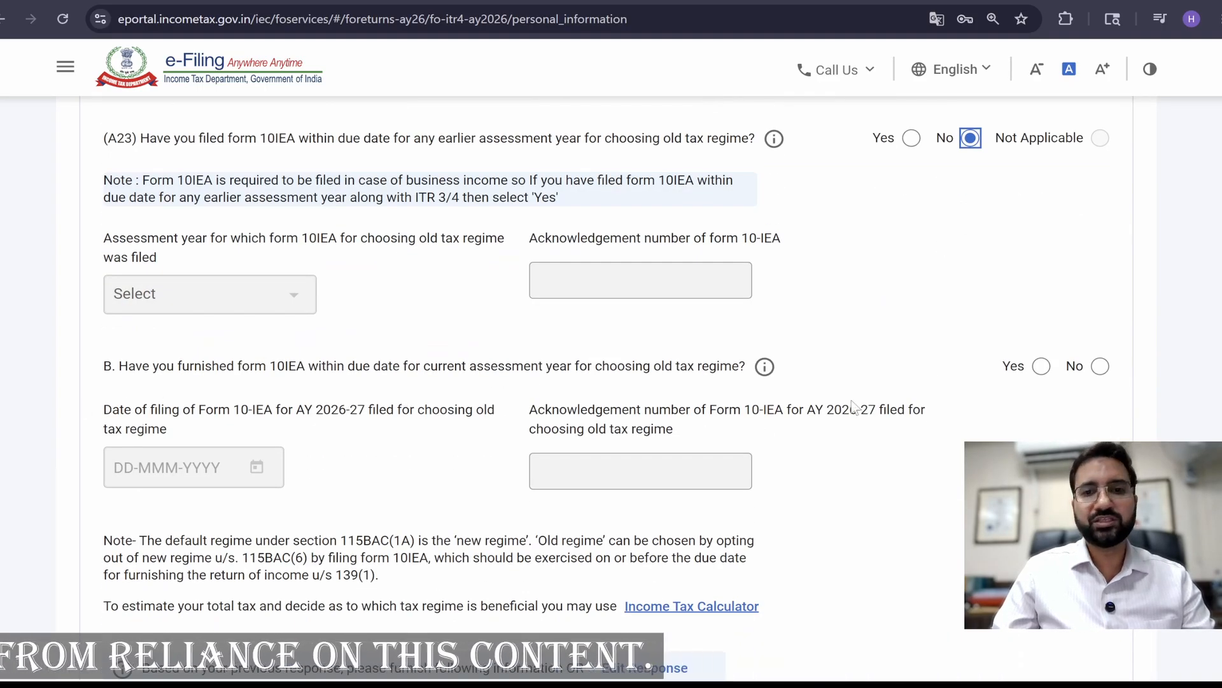
{"action": "left_click", "coordinate": [1102, 366]}
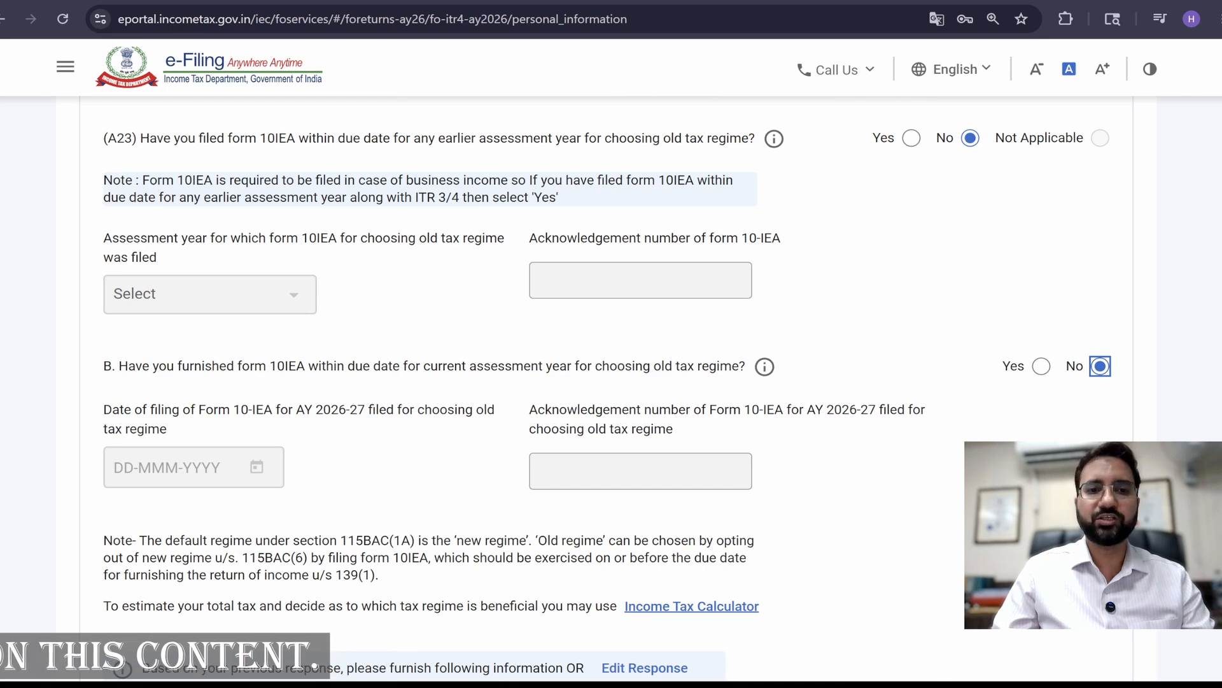
{"action": "scroll", "coordinate": [967, 438], "scroll_direction": "down", "scroll_amount": 3}
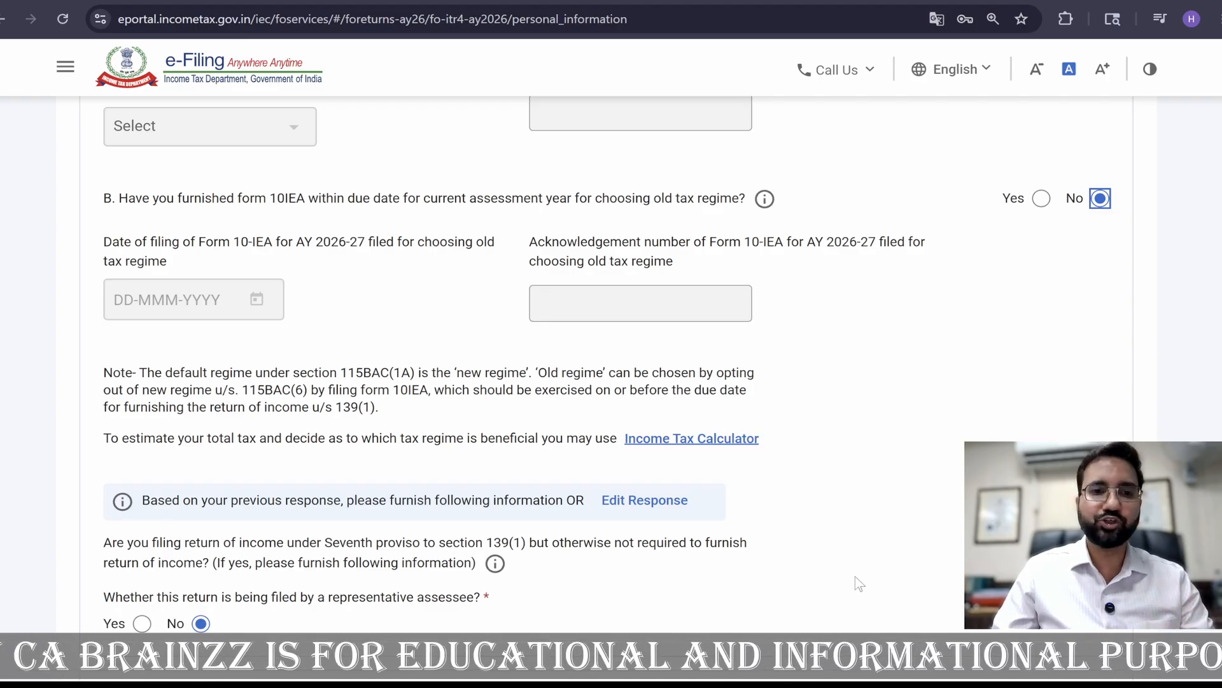
{"action": "scroll", "coordinate": [854, 581], "scroll_direction": "down", "scroll_amount": 3}
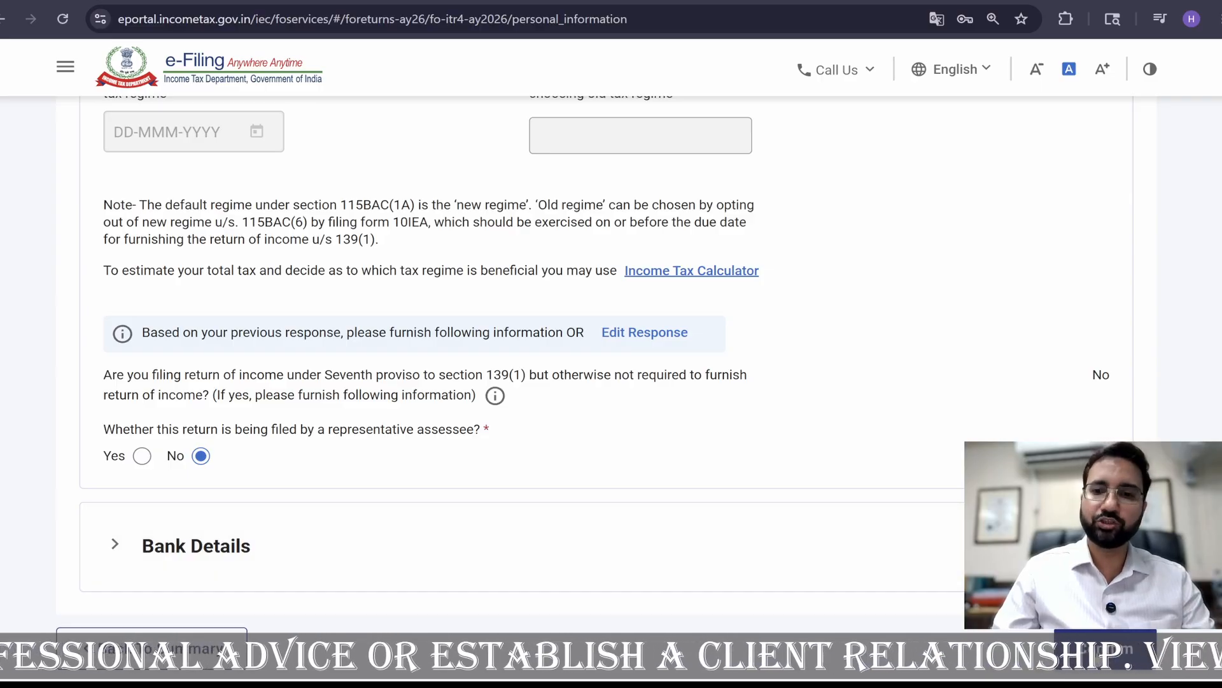
Step: Set the Nature of Employment to Not Applicable (eg. Family pension etc)
{"action": "scroll", "coordinate": [696, 563], "scroll_direction": "up", "scroll_amount": 6}
{"action": "scroll", "coordinate": [892, 575], "scroll_direction": "down", "scroll_amount": 12}
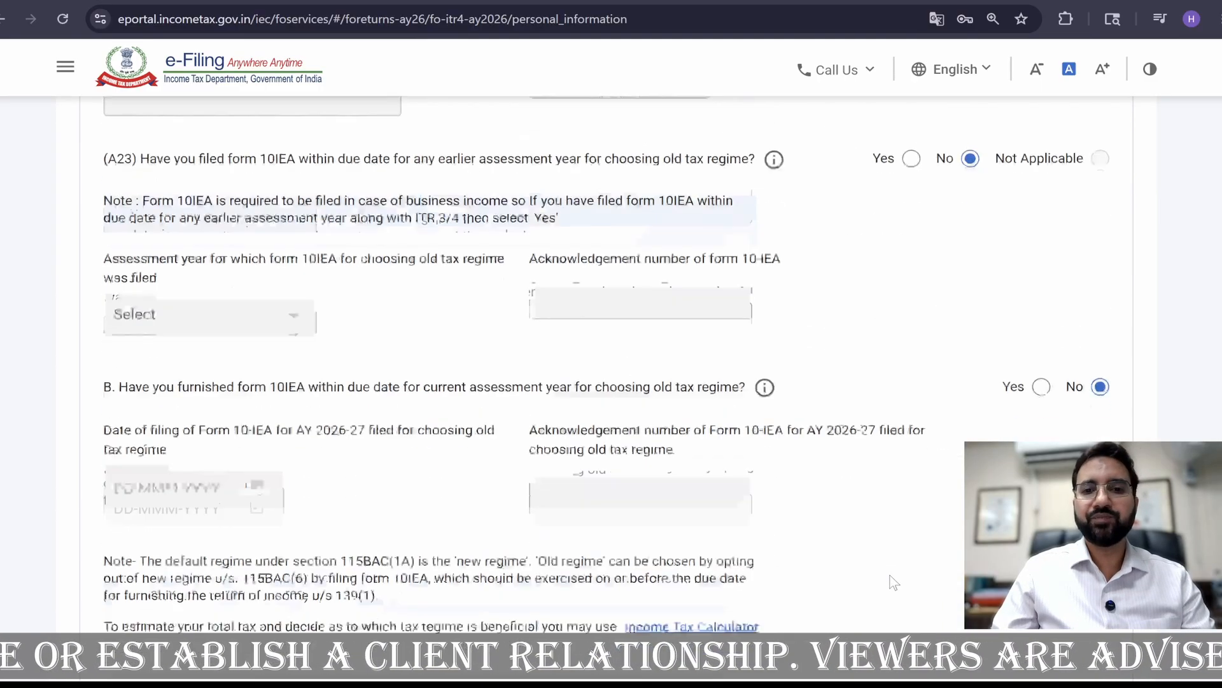
{"action": "scroll", "coordinate": [612, 319], "scroll_direction": "up", "scroll_amount": 10}
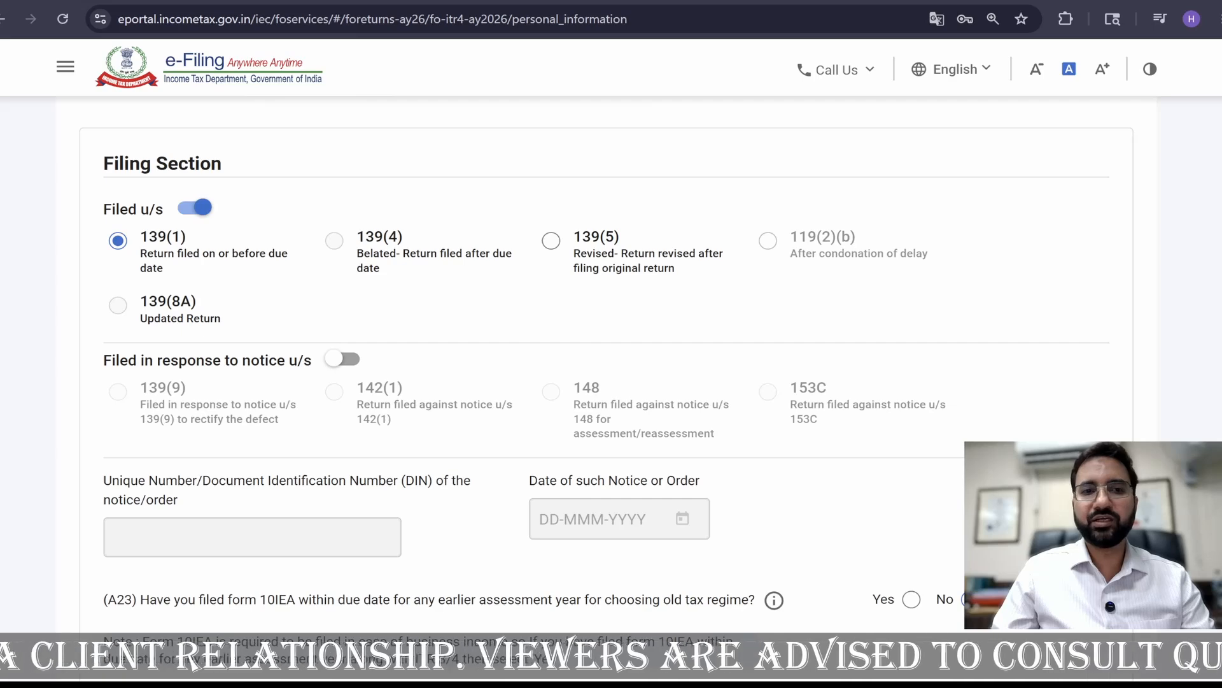
{"action": "scroll", "coordinate": [611, 319], "scroll_direction": "up", "scroll_amount": 1}
{"action": "scroll", "coordinate": [617, 462], "scroll_direction": "up", "scroll_amount": 3}
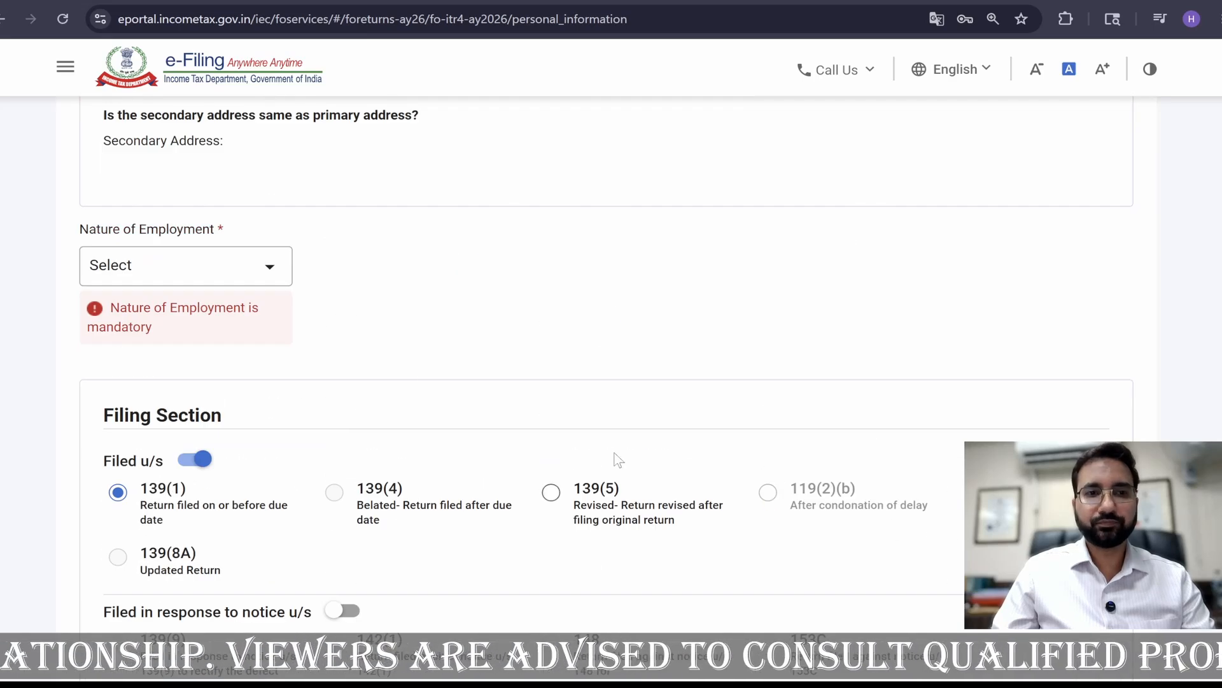
{"action": "left_click", "coordinate": [268, 267]}
{"action": "scroll", "coordinate": [221, 445], "scroll_direction": "down", "scroll_amount": 3}
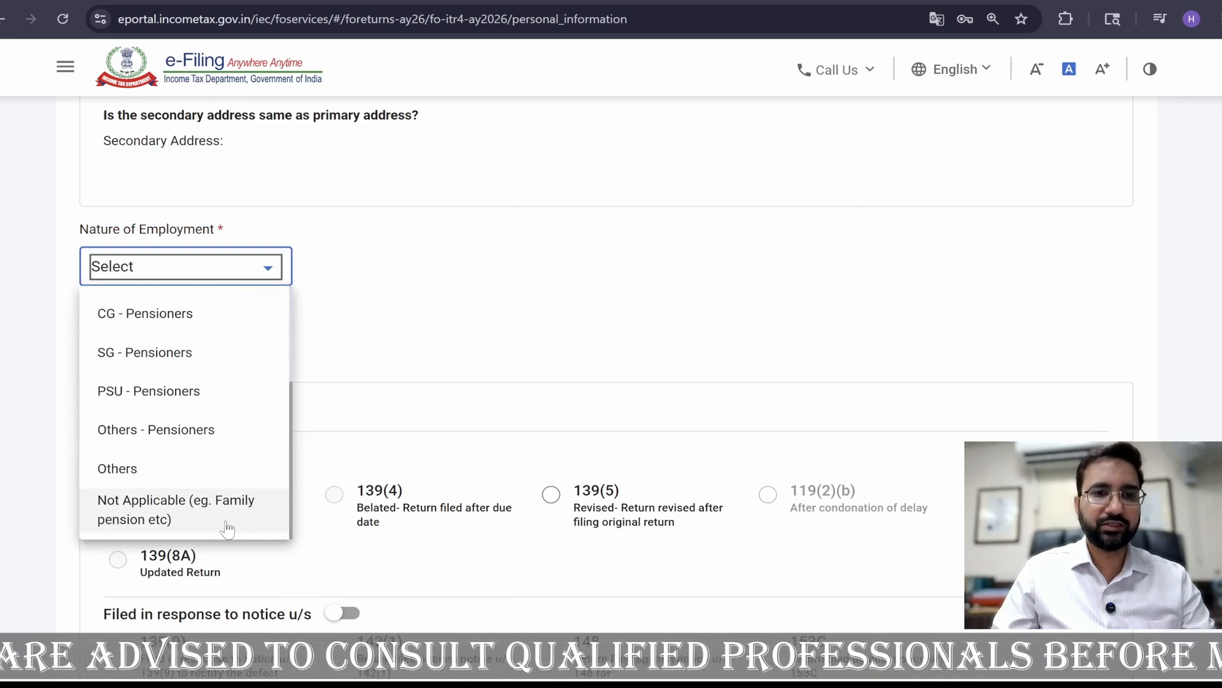
{"action": "left_click", "coordinate": [202, 518]}
{"action": "left_click", "coordinate": [606, 467]}
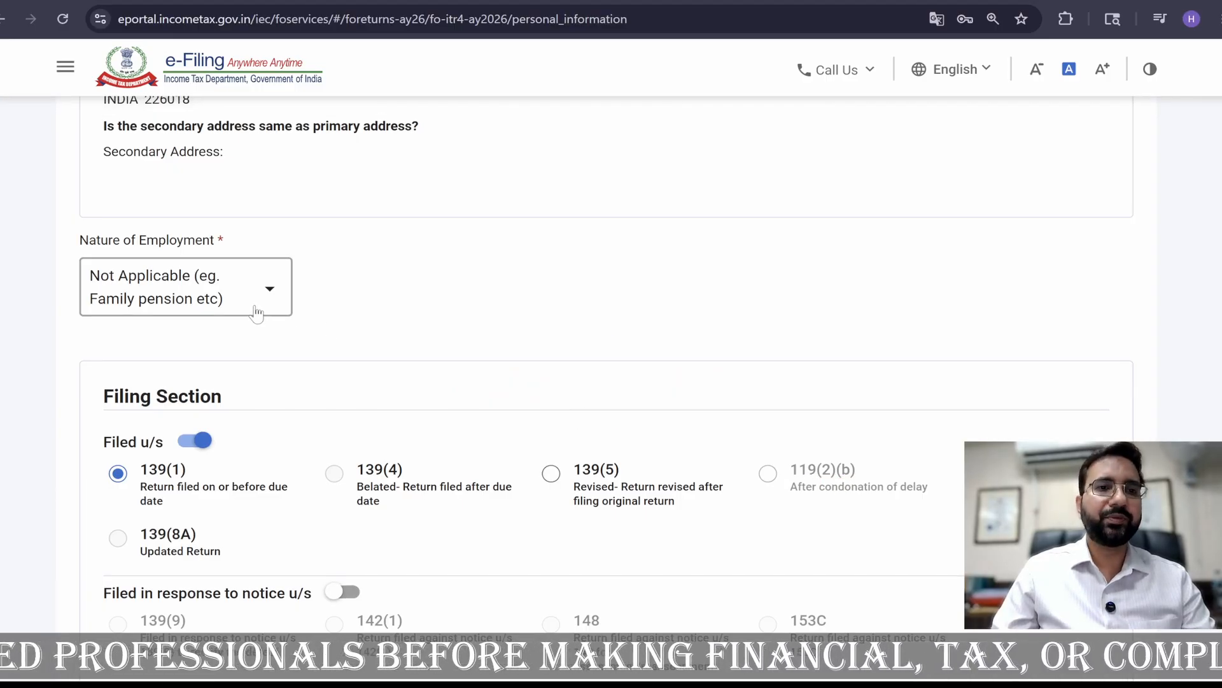
Step: Go back to the return summary, open Gross Total Income and acknowledge the notice about the Salary schedule
{"action": "scroll", "coordinate": [256, 313], "scroll_direction": "down", "scroll_amount": 15}
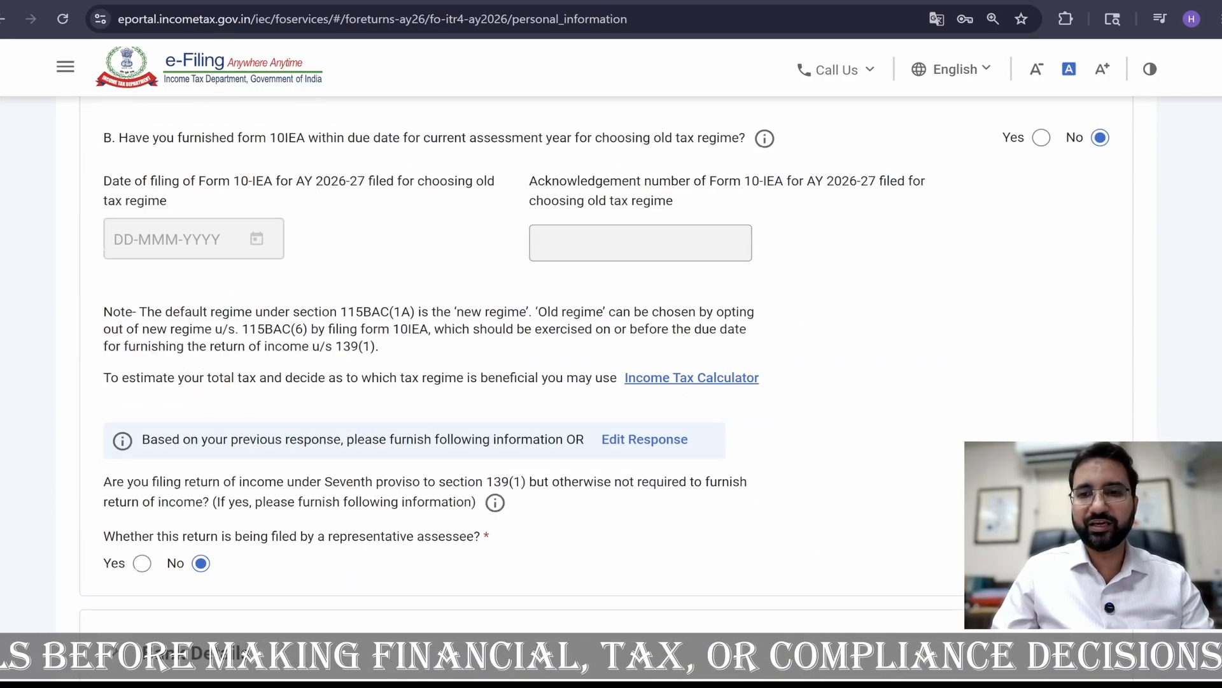
{"action": "left_click", "coordinate": [151, 493]}
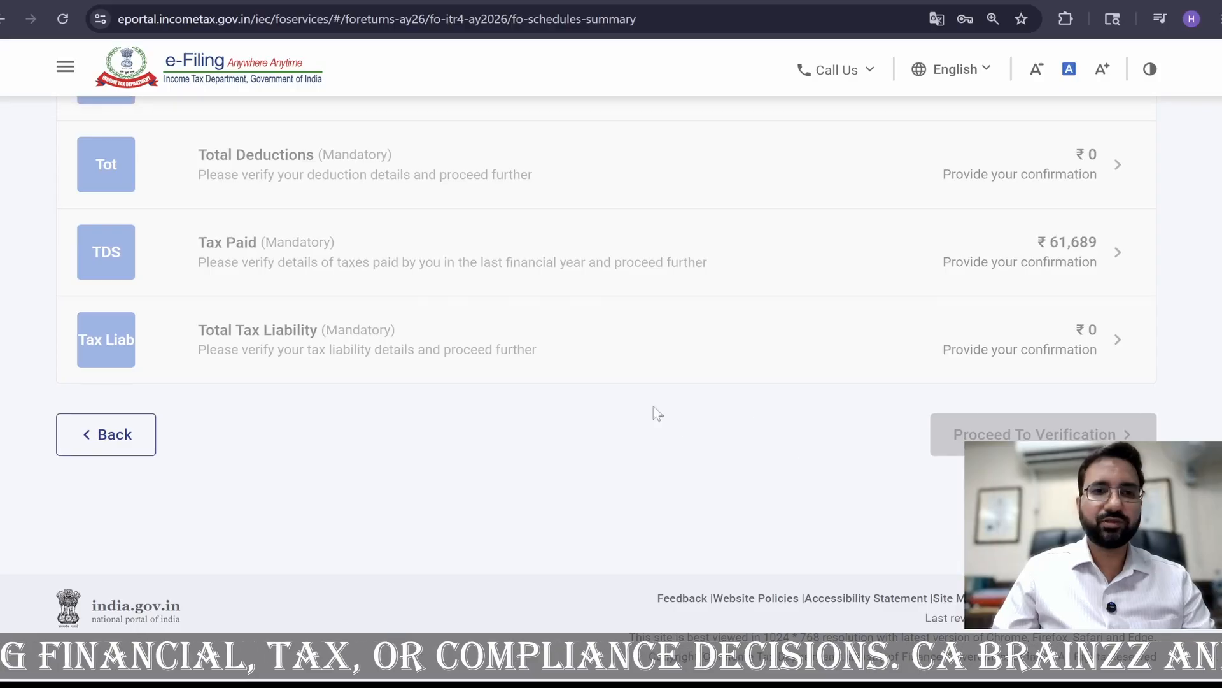
{"action": "scroll", "coordinate": [829, 432], "scroll_direction": "up", "scroll_amount": 8}
{"action": "left_click", "coordinate": [758, 254]}
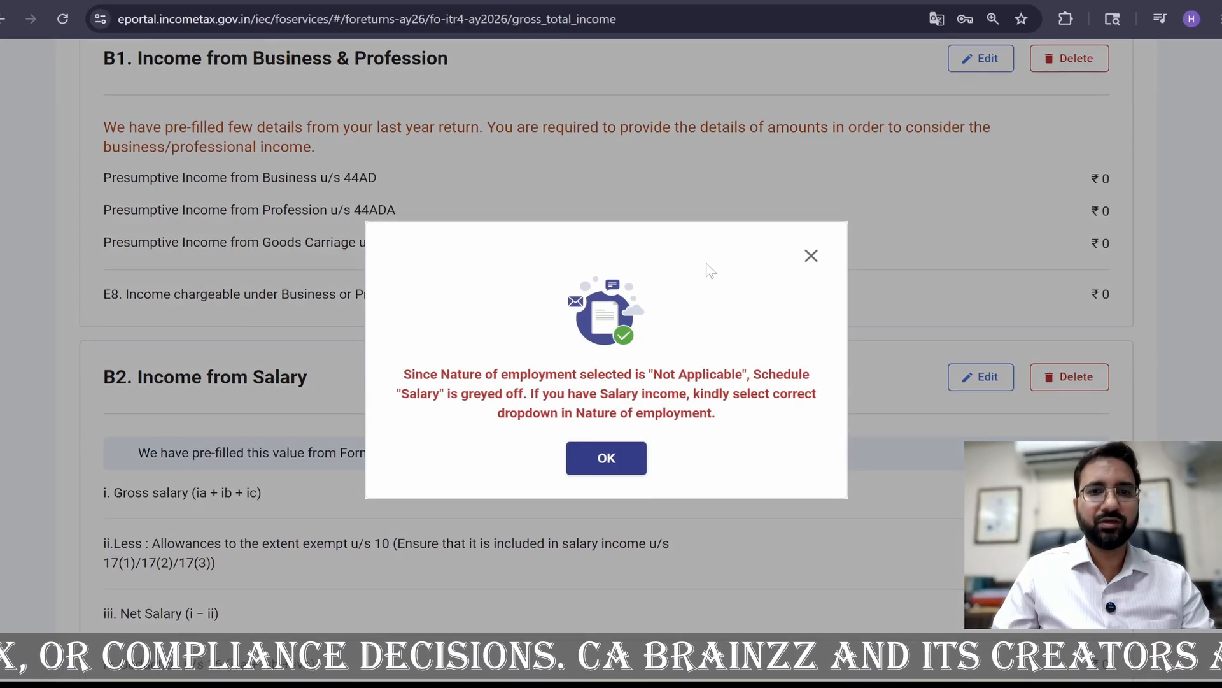
{"action": "left_click", "coordinate": [622, 456]}
Step: Open B1 Income from Business & Profession for editing and expand the details of presumptive business income u/s 44AD
{"action": "scroll", "coordinate": [904, 484], "scroll_direction": "up", "scroll_amount": 5}
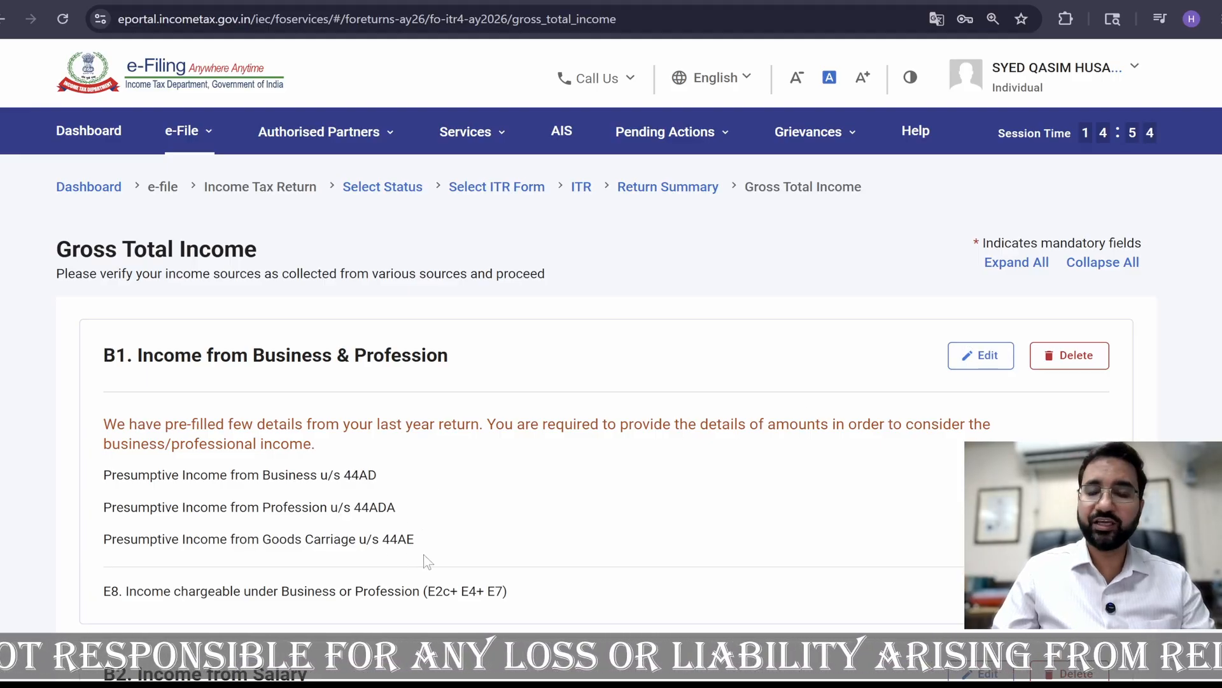
{"action": "left_click", "coordinate": [955, 363]}
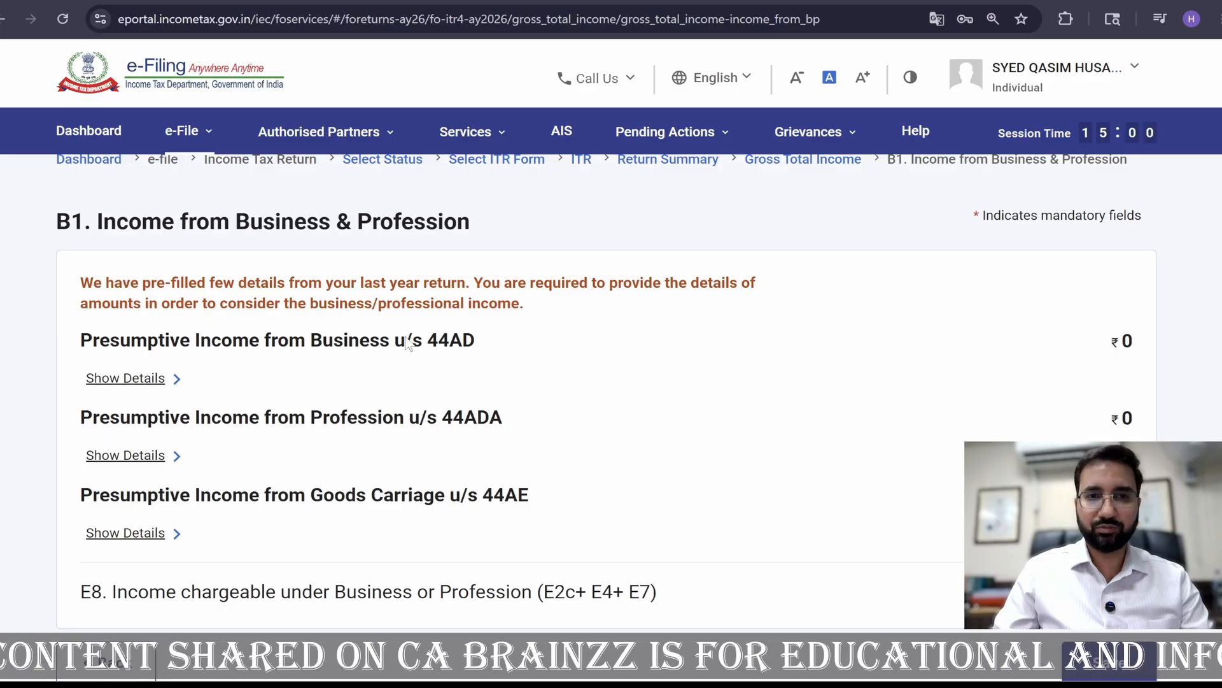
{"action": "left_click", "coordinate": [135, 382]}
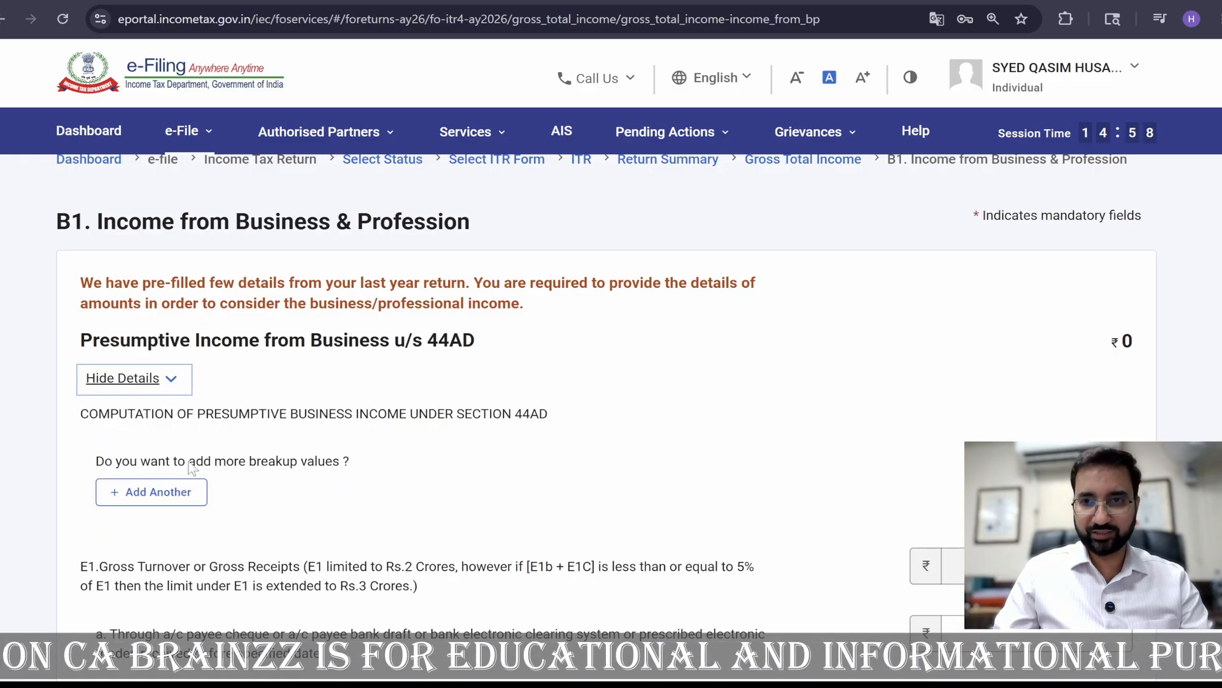
Step: Enter 15000000 as E1a turnover received through bank or electronic modes and 0 as E1b receipts in cash
{"action": "scroll", "coordinate": [921, 437], "scroll_direction": "down", "scroll_amount": 2}
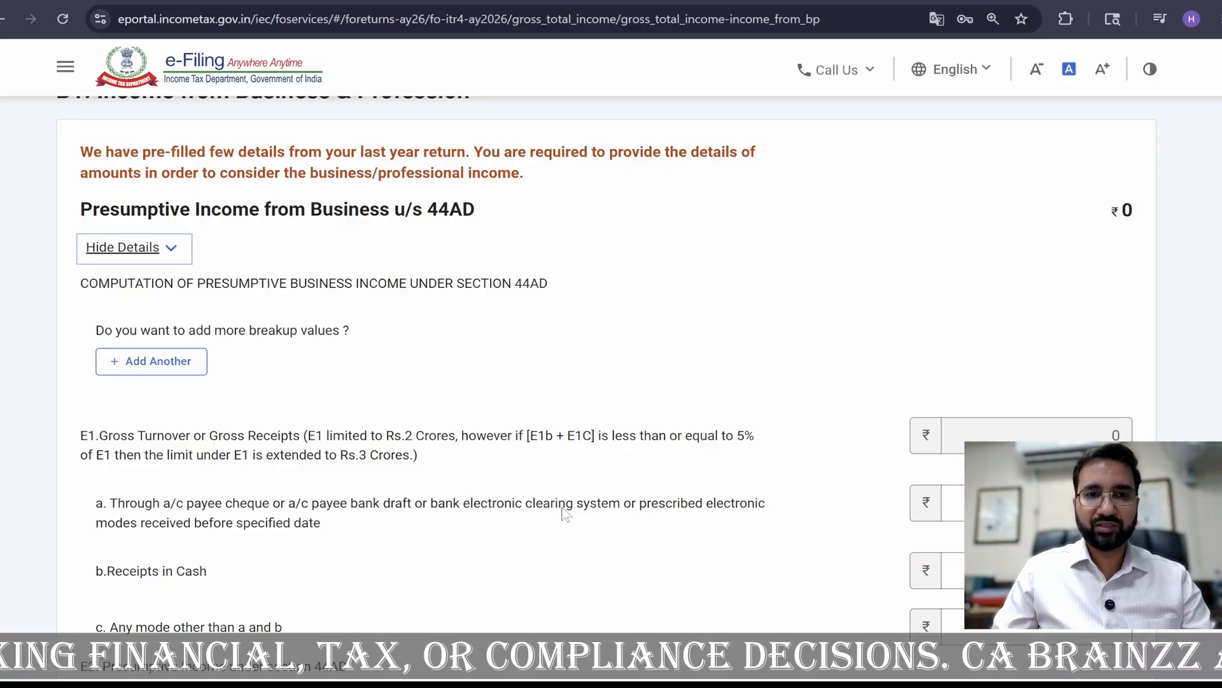
{"action": "scroll", "coordinate": [356, 480], "scroll_direction": "down", "scroll_amount": 2}
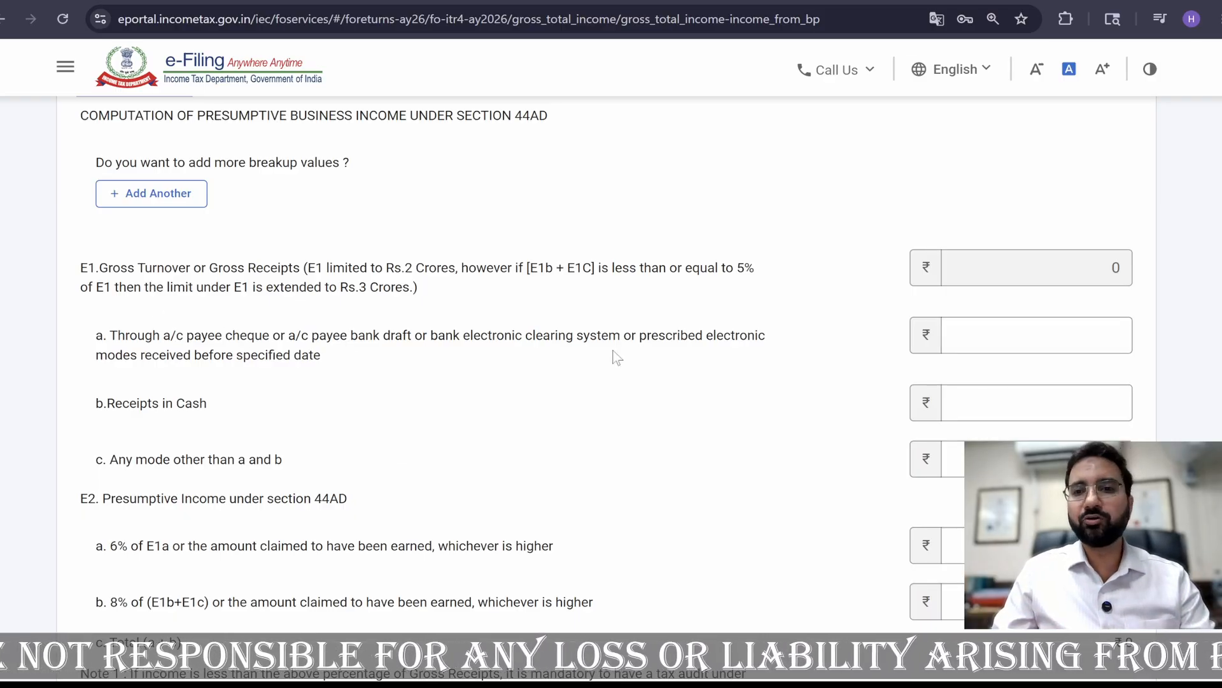
{"action": "left_click", "coordinate": [1036, 336]}
{"action": "type", "text": "1"}
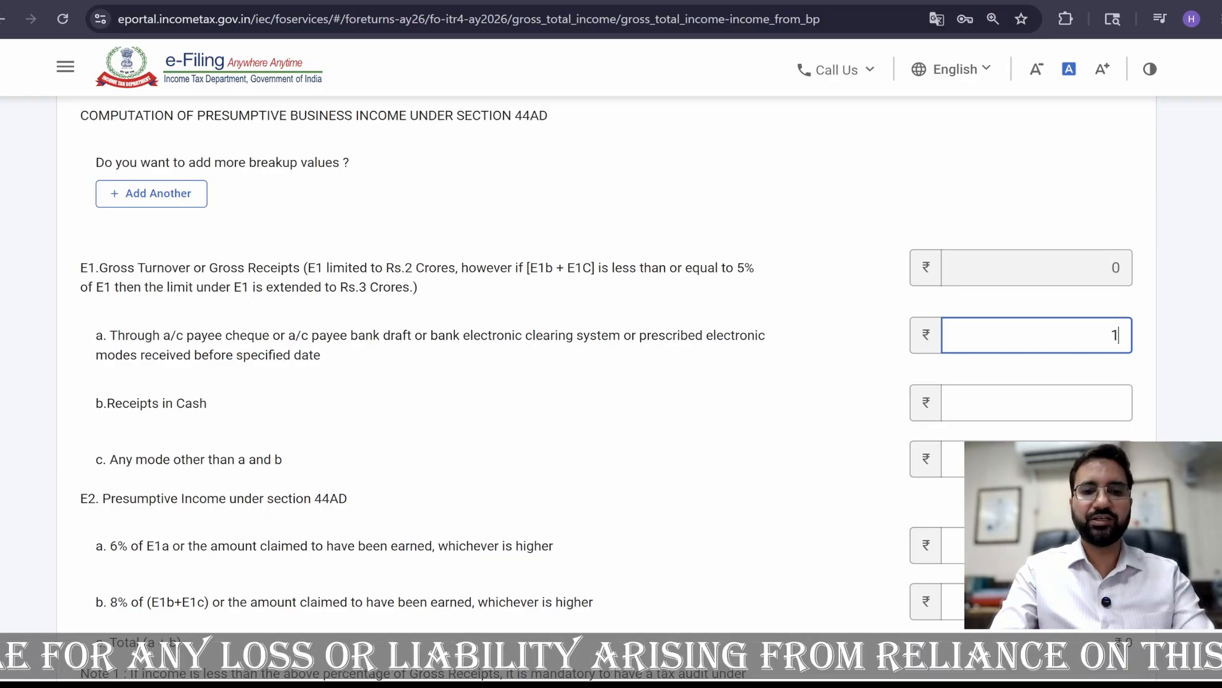
{"action": "type", "text": "5000"}
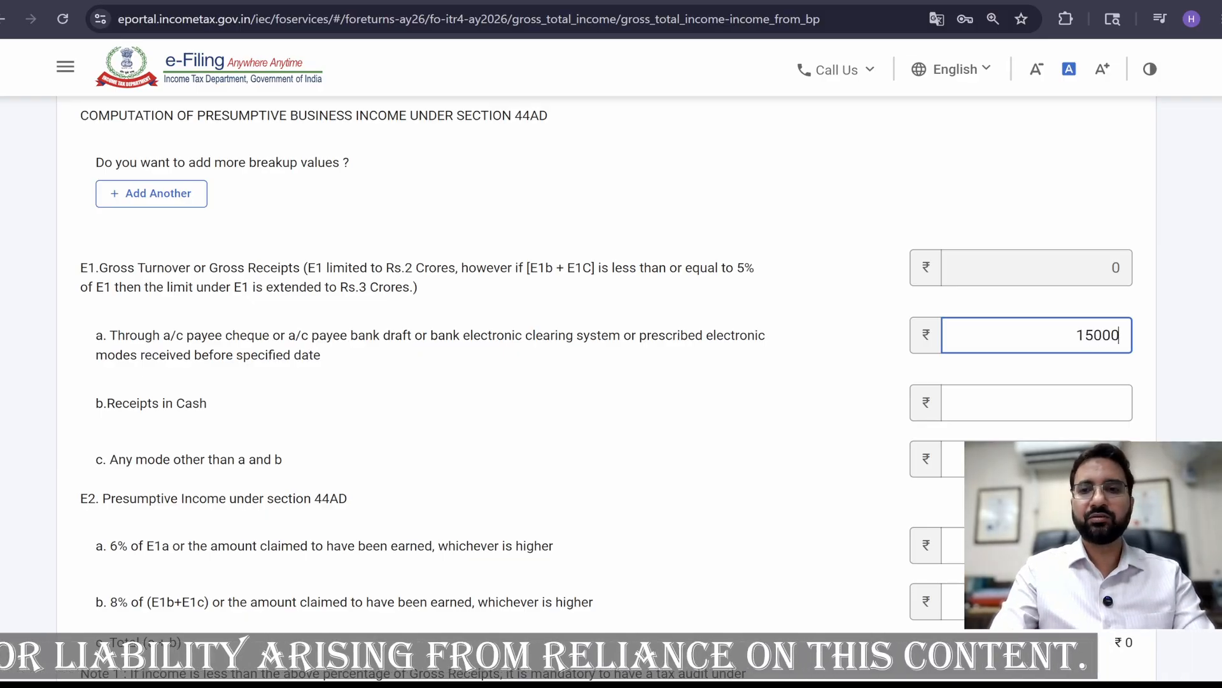
{"action": "type", "text": "000"}
{"action": "key", "text": "Tab"}
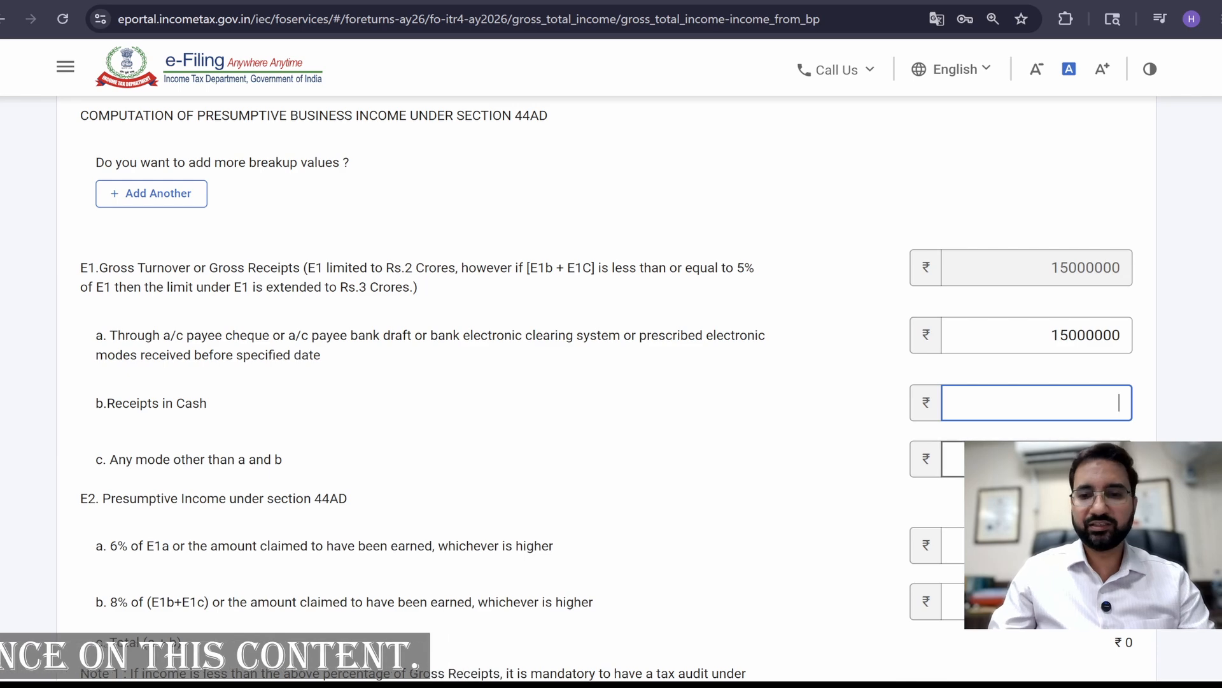
{"action": "type", "text": "0"}
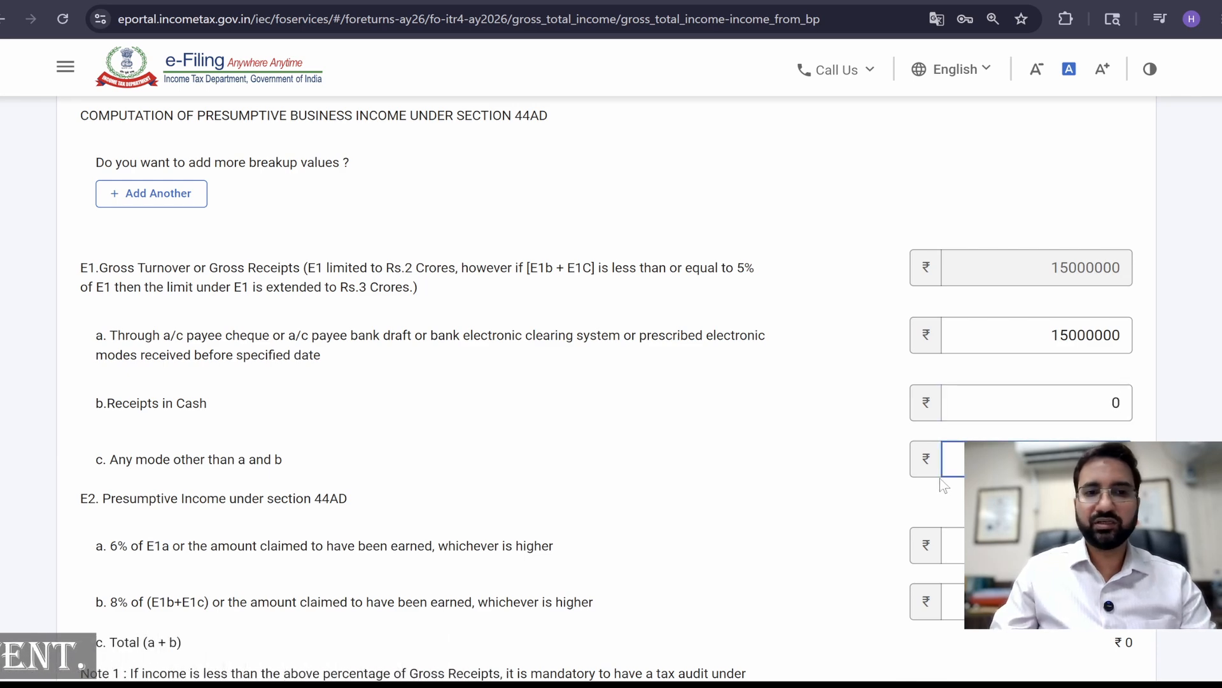
Step: Correct the E1c receipts through any other mode to 0
{"action": "scroll", "coordinate": [1021, 291], "scroll_direction": "down", "scroll_amount": 3}
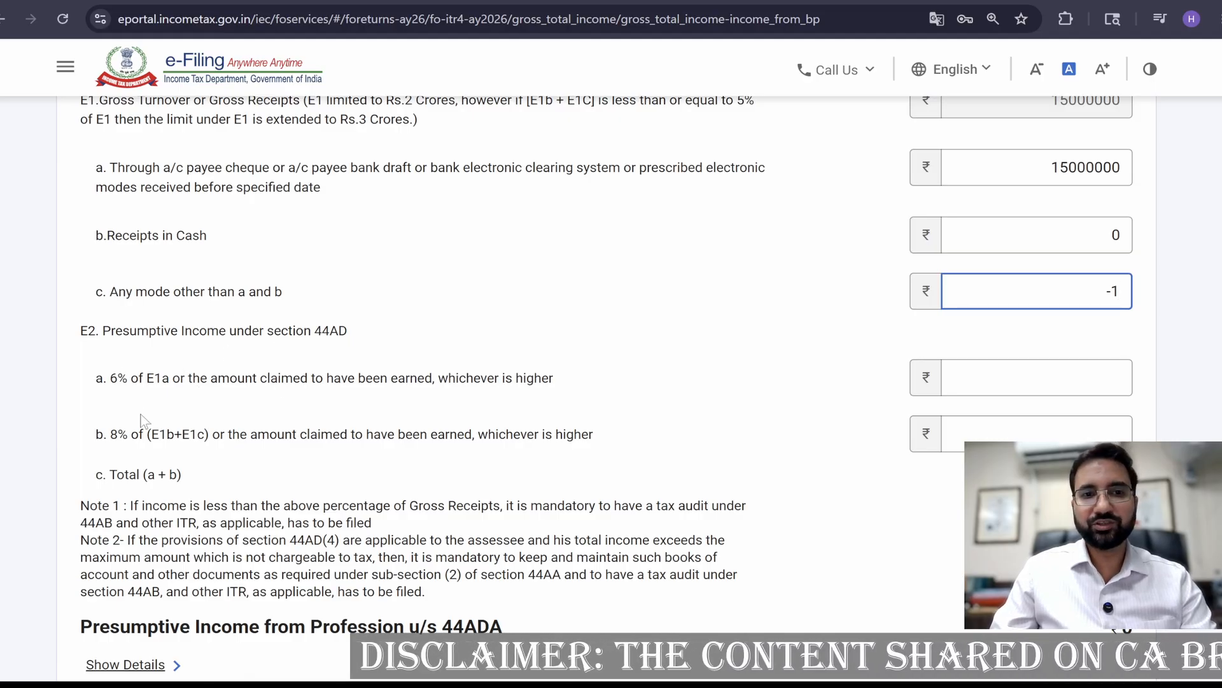
{"action": "left_click", "coordinate": [1108, 390]}
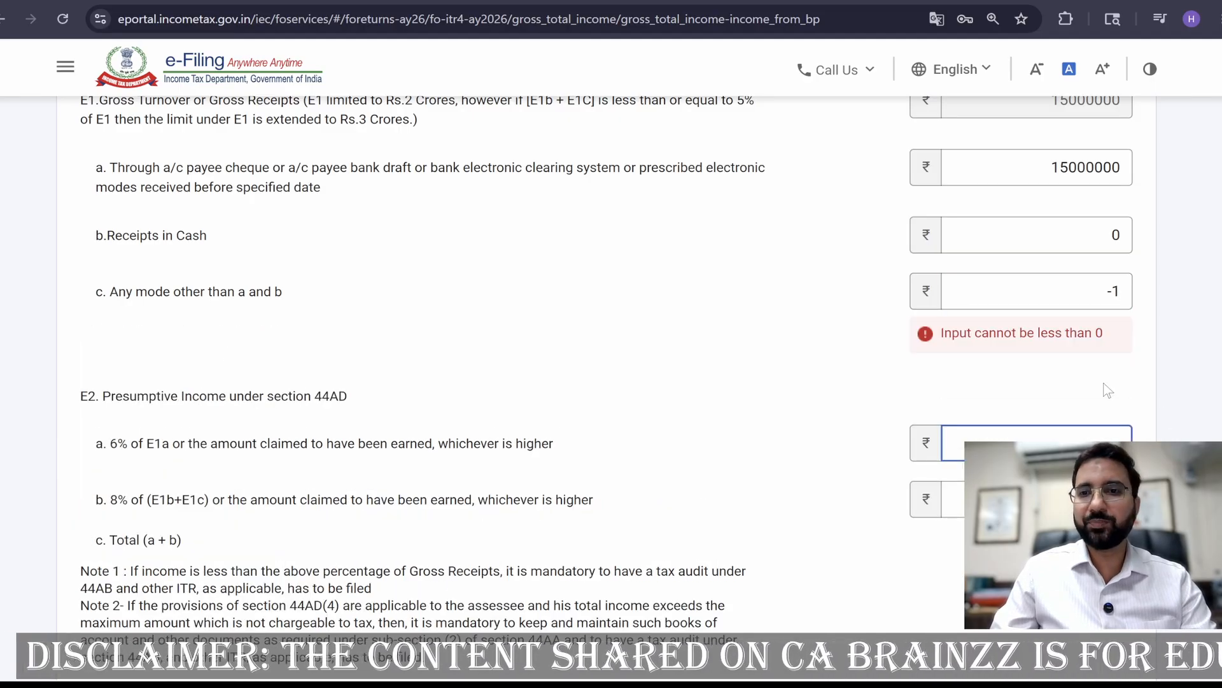
{"action": "left_click", "coordinate": [1031, 291]}
{"action": "key", "text": "BackSpace"}
{"action": "key", "text": "BackSpace"}
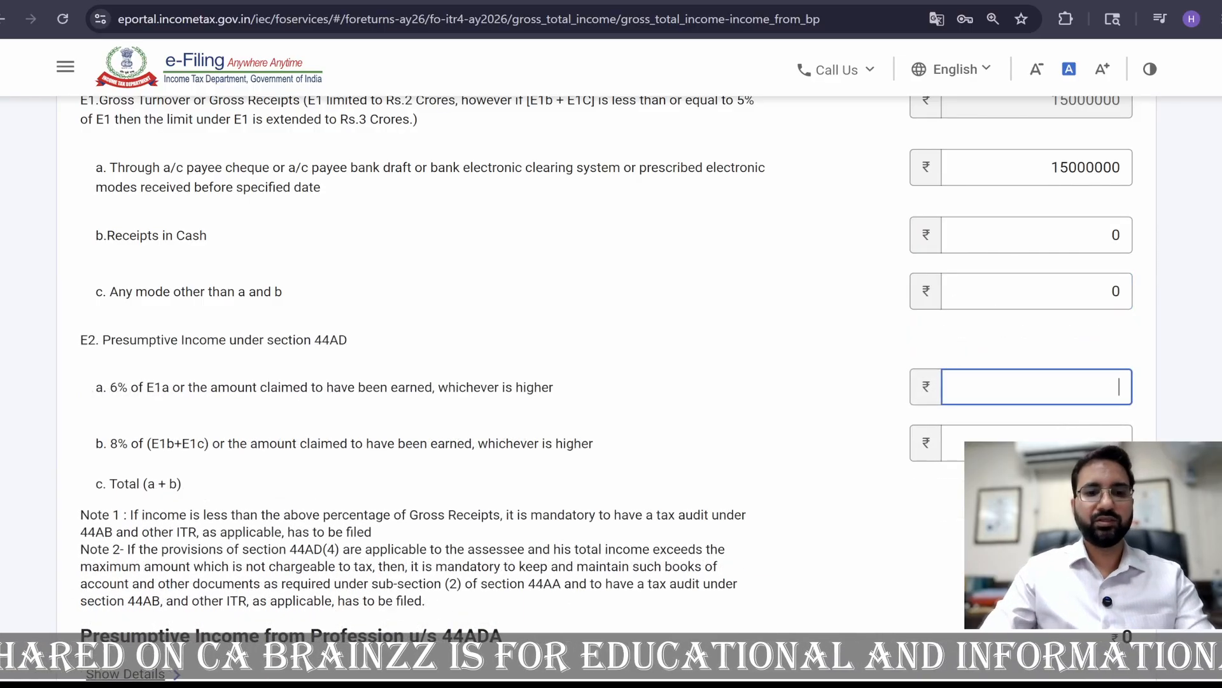
Step: Enter 1000000 as E2a presumptive income on the bank receipts and 0 as E2b income on the other receipts
{"action": "type", "text": "100000"}
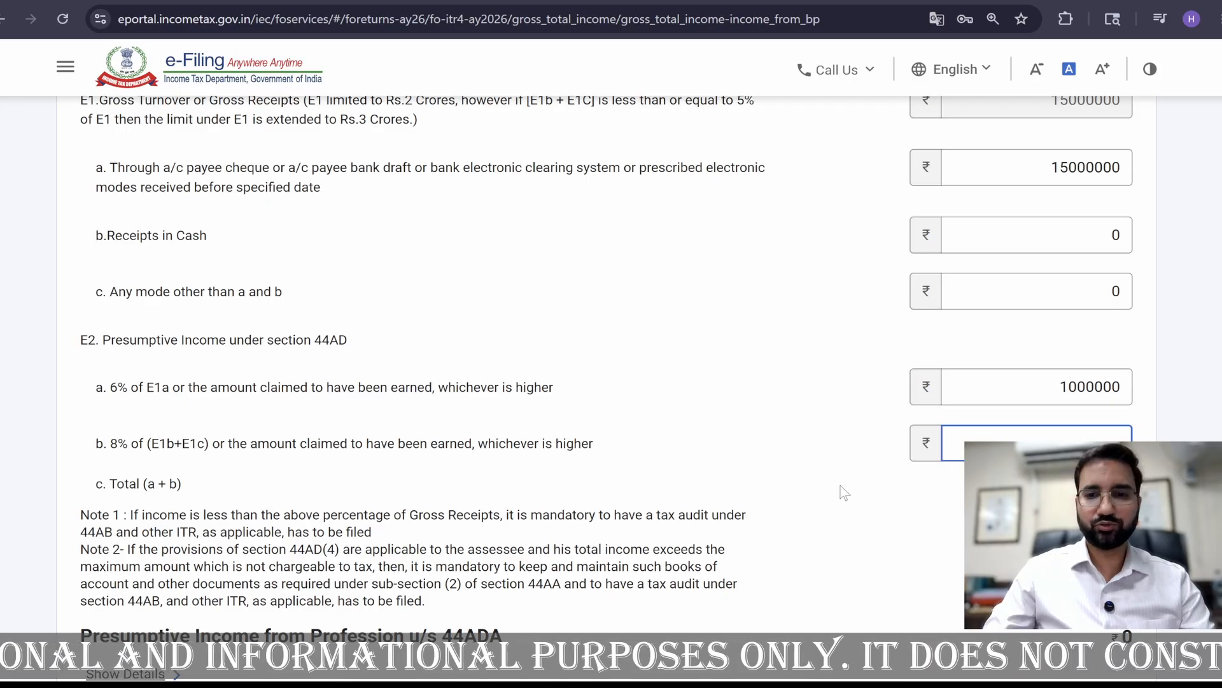
{"action": "type", "text": "0"}
{"action": "key", "text": "Tab"}
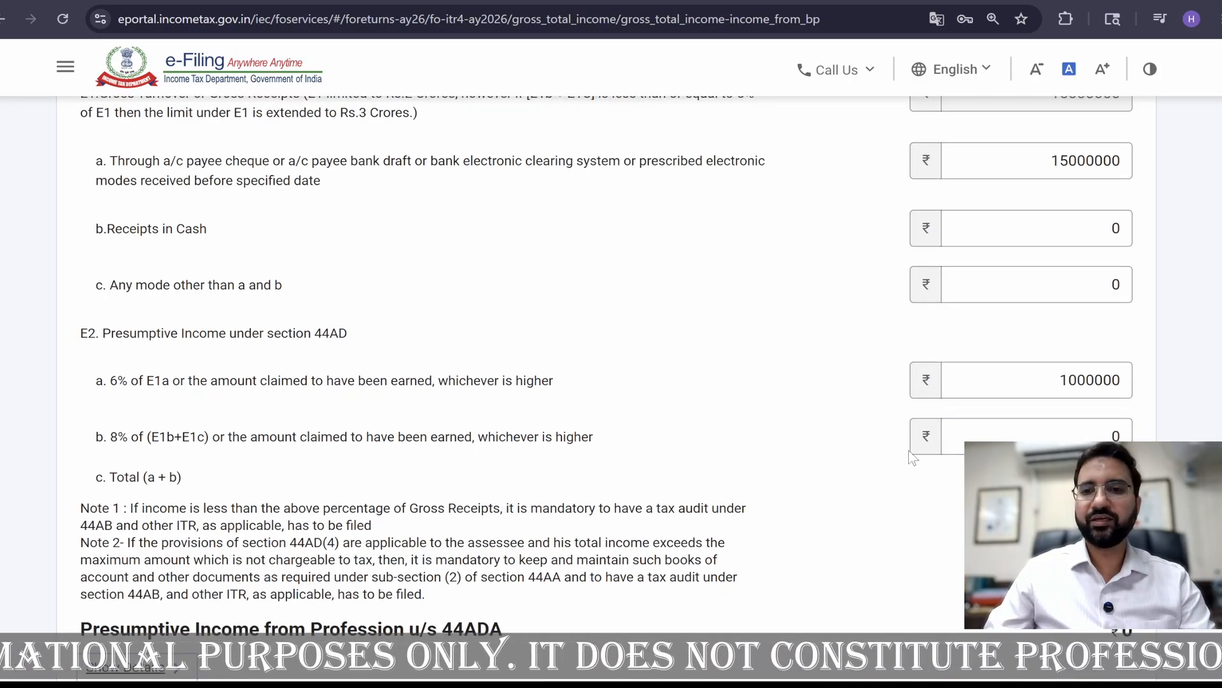
Step: Try a lower E2a presumptive income of 600000 to test the 6% minimum
{"action": "left_click_drag", "start_coordinate": [1122, 380], "coordinate": [889, 383]}
{"action": "type", "text": "6"}
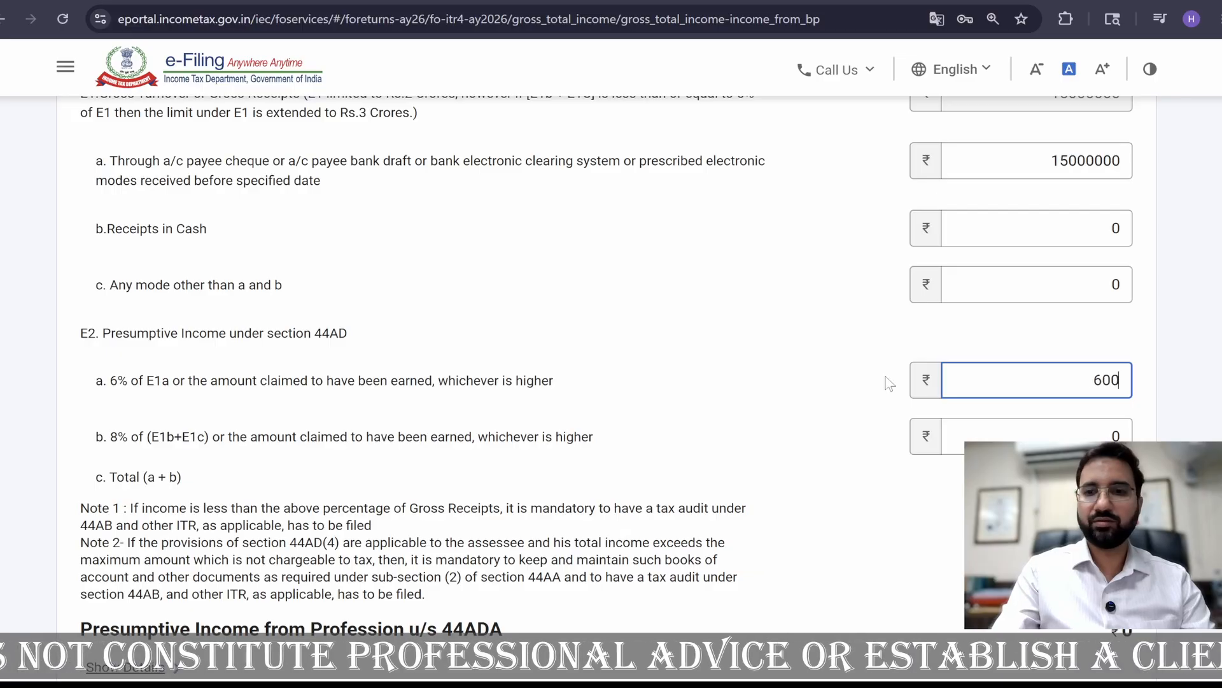
{"action": "key", "text": "Tab"}
{"action": "key", "text": "shift+Tab"}
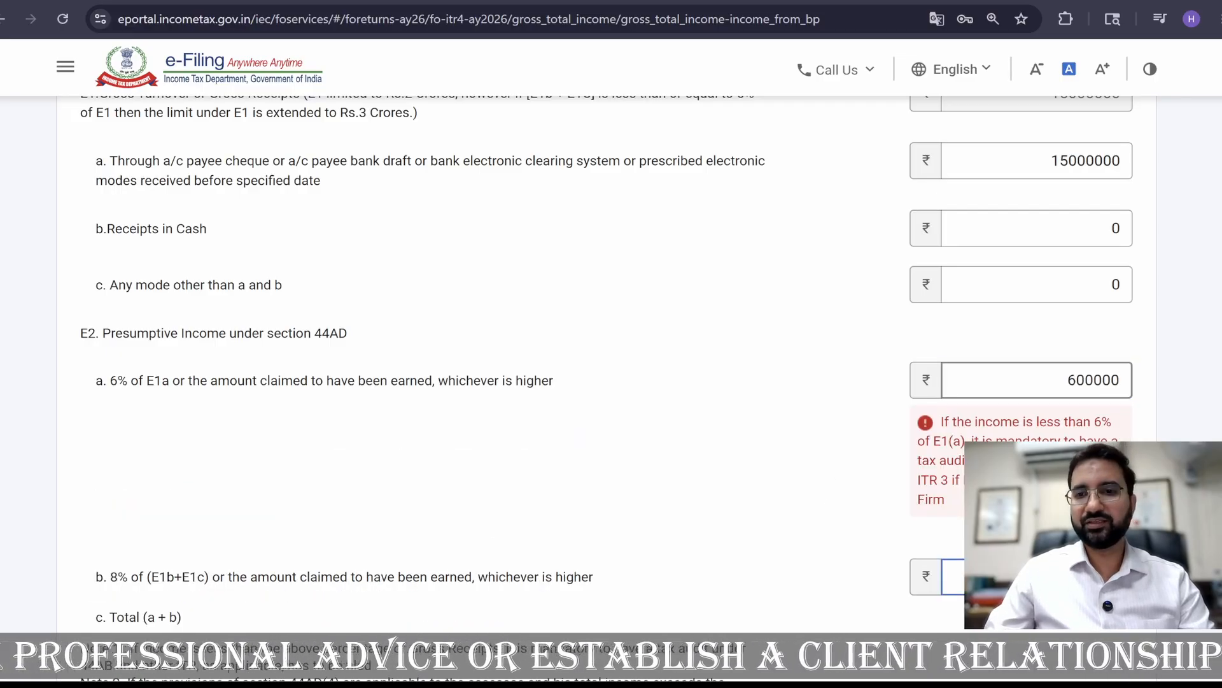
Step: Set the E2a presumptive income under section 44AD back to 1000000
{"action": "type", "text": "1"}
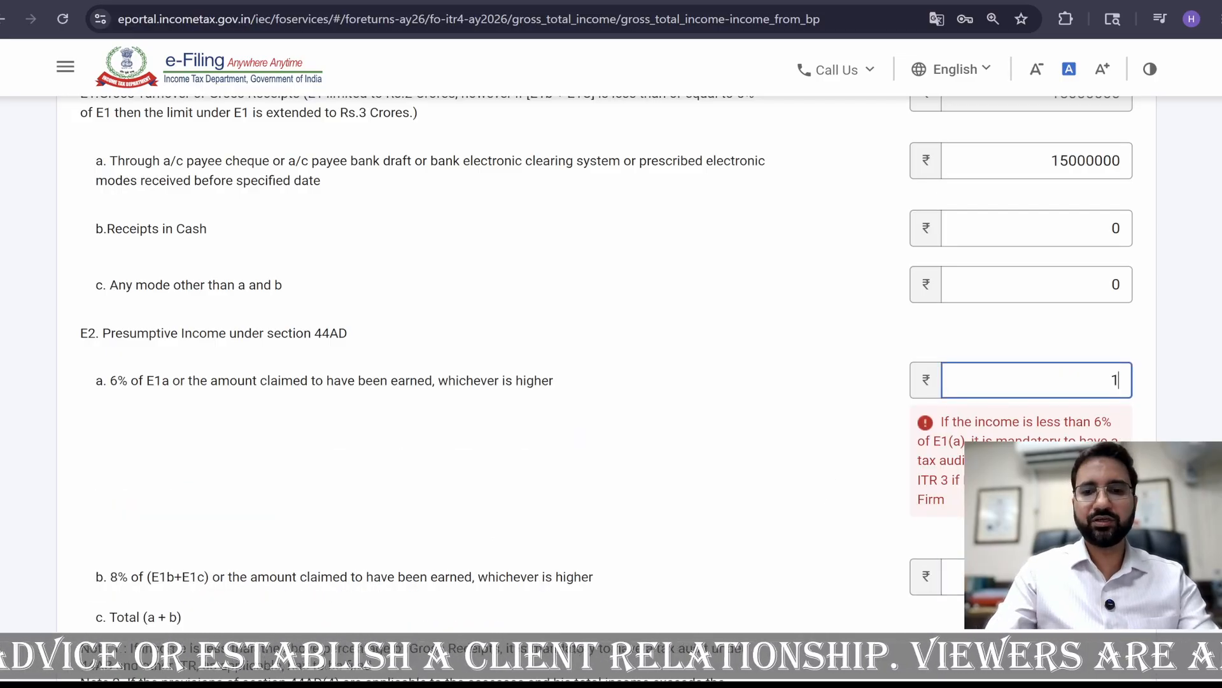
{"action": "type", "text": "00000"}
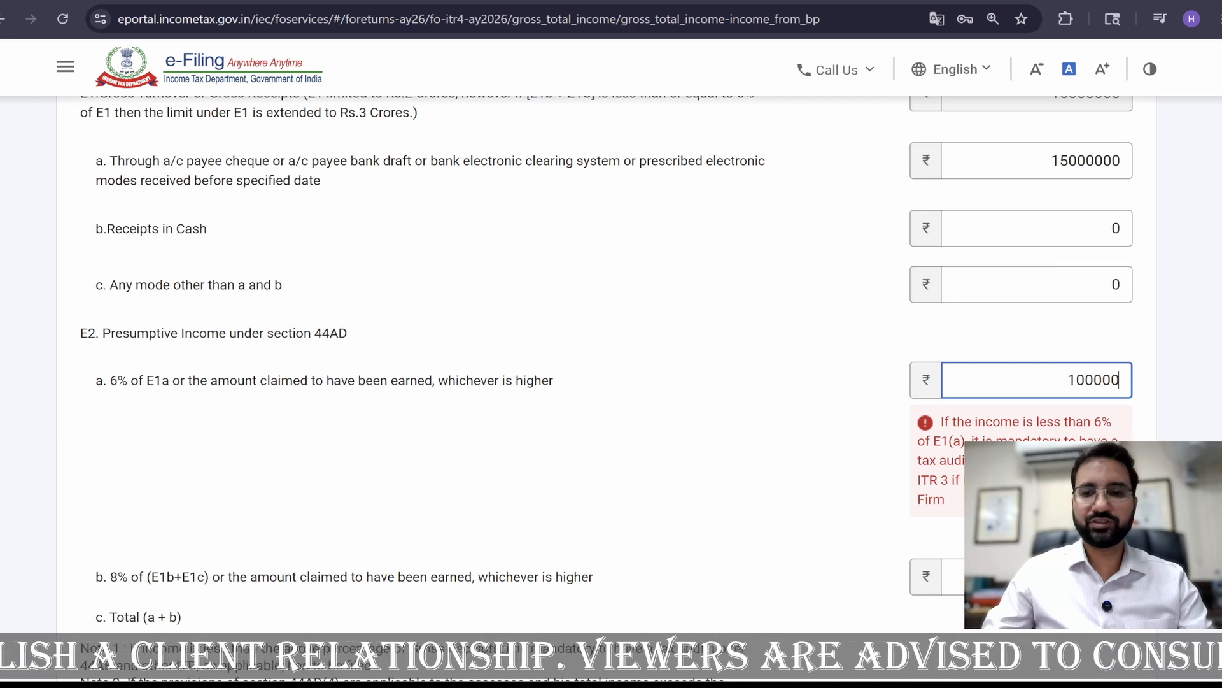
{"action": "type", "text": "0"}
{"action": "key", "text": "Tab"}
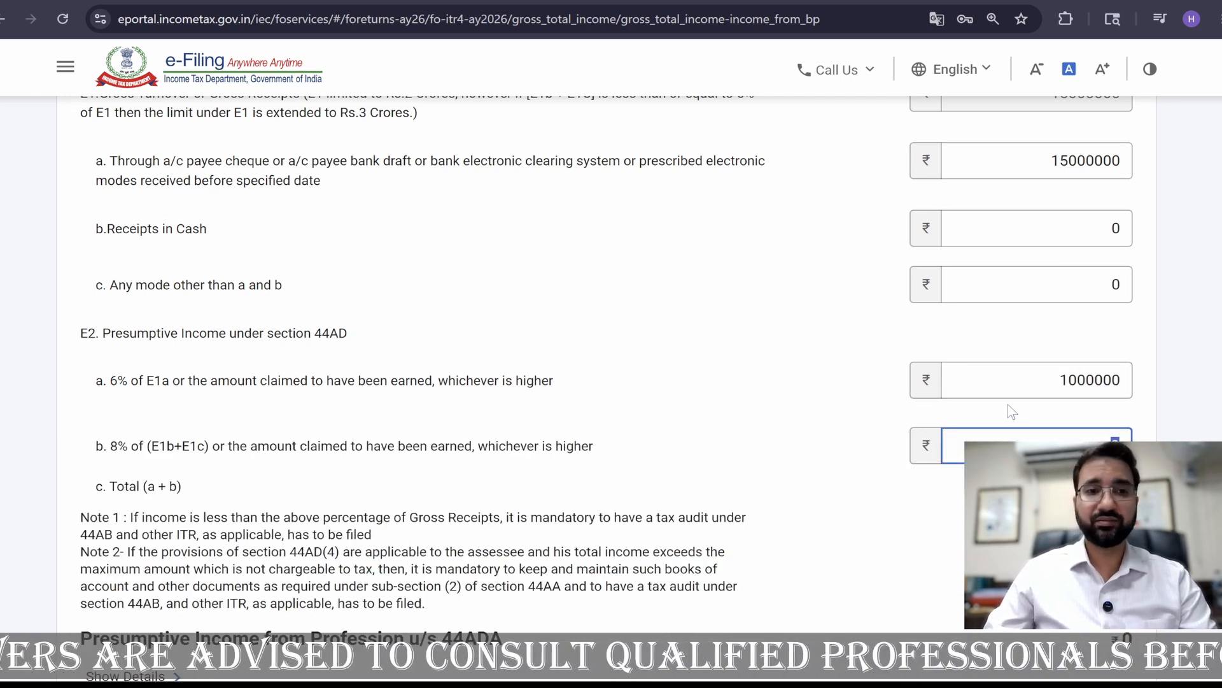
Step: Review the section 44AD computation, then expand the details of presumptive income from profession u/s 44ADA and examine its receipt fields
{"action": "scroll", "coordinate": [895, 461], "scroll_direction": "down", "scroll_amount": 3}
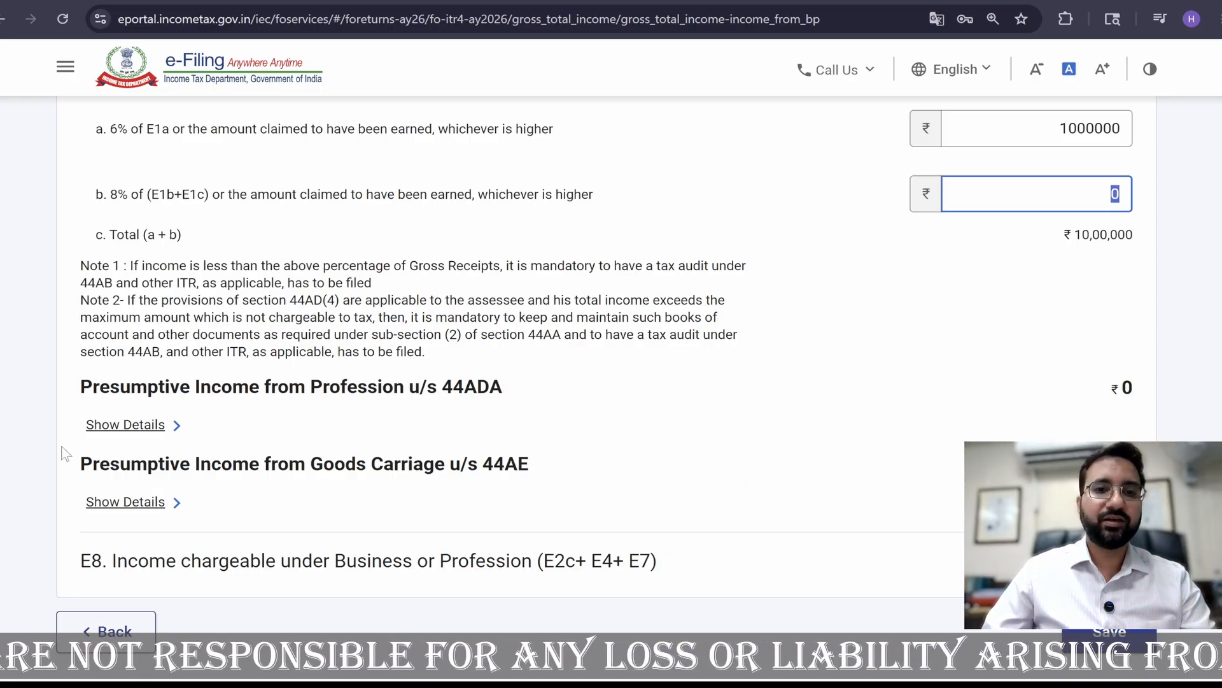
{"action": "scroll", "coordinate": [917, 330], "scroll_direction": "up", "scroll_amount": 5}
{"action": "scroll", "coordinate": [559, 343], "scroll_direction": "up", "scroll_amount": 5}
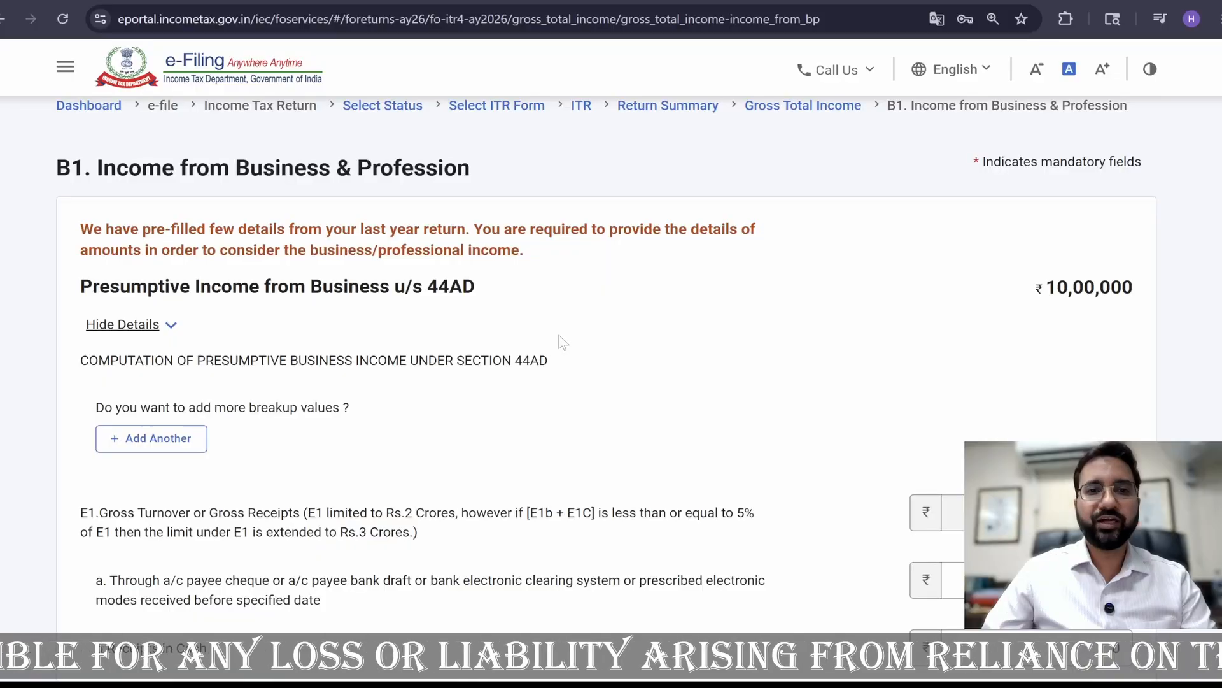
{"action": "scroll", "coordinate": [562, 344], "scroll_direction": "down", "scroll_amount": 11}
{"action": "left_click", "coordinate": [145, 354]}
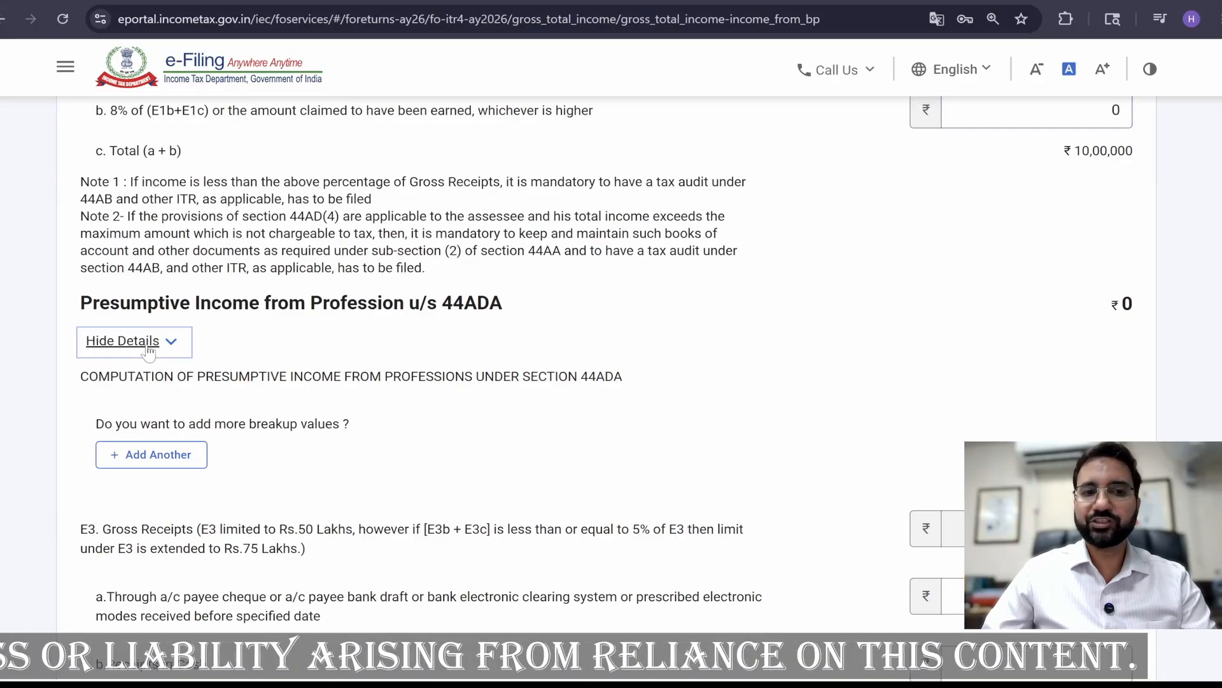
{"action": "scroll", "coordinate": [948, 446], "scroll_direction": "down", "scroll_amount": 4}
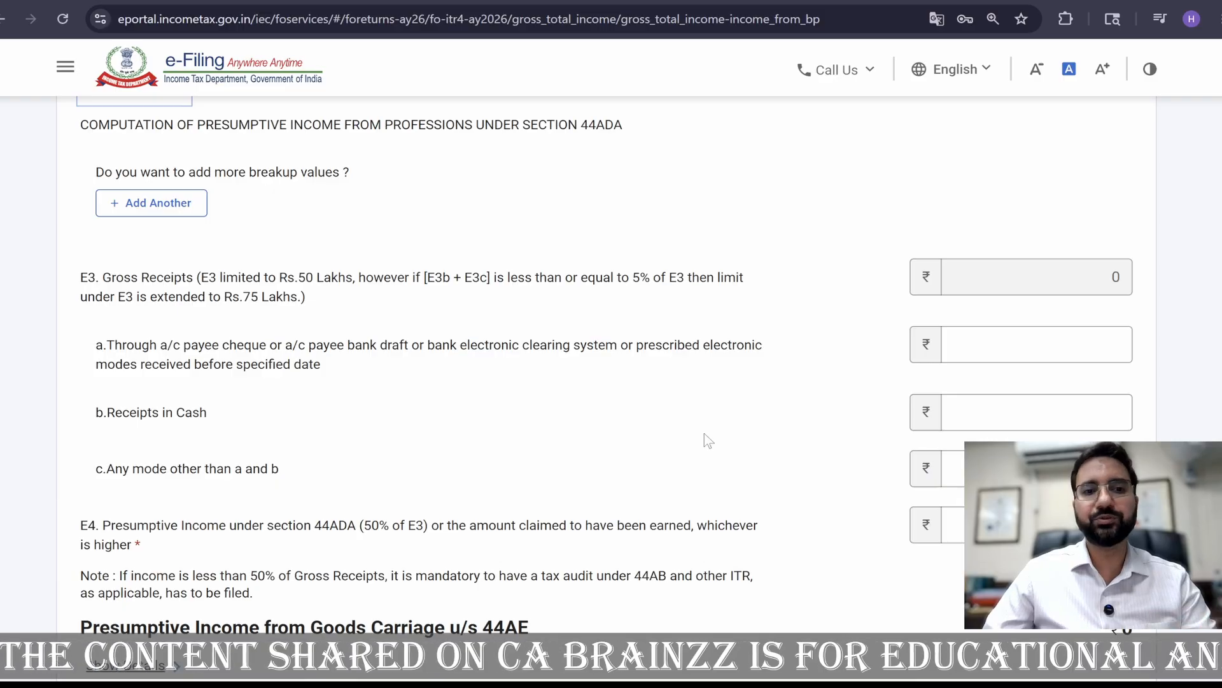
Step: Expand the details of presumptive income from goods carriage u/s 44AE and examine its fields and the E8 business income computation
{"action": "scroll", "coordinate": [705, 433], "scroll_direction": "down", "scroll_amount": 3}
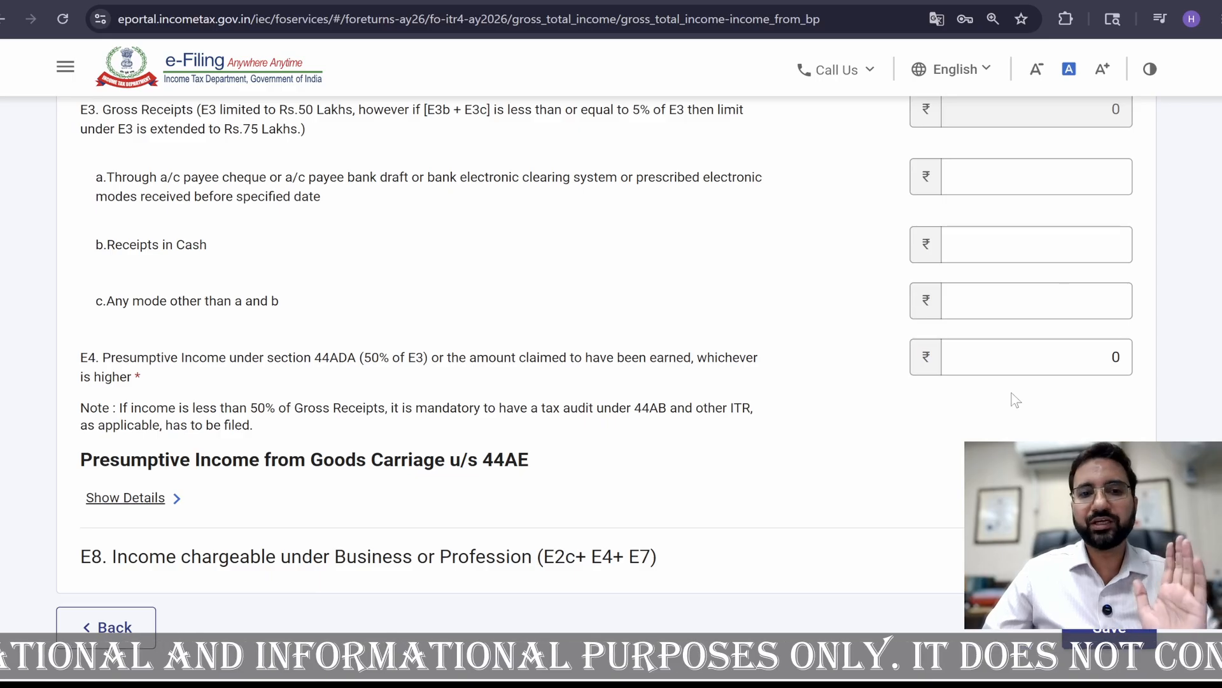
{"action": "left_click", "coordinate": [161, 500]}
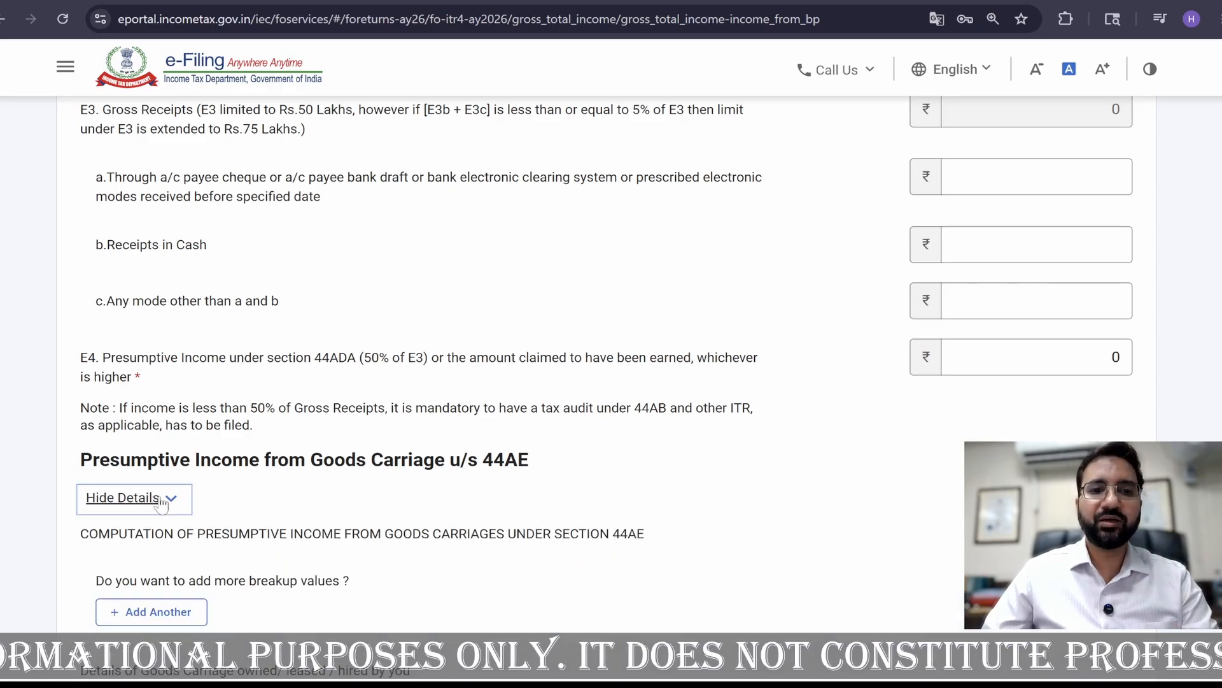
{"action": "scroll", "coordinate": [161, 500], "scroll_direction": "down", "scroll_amount": 3}
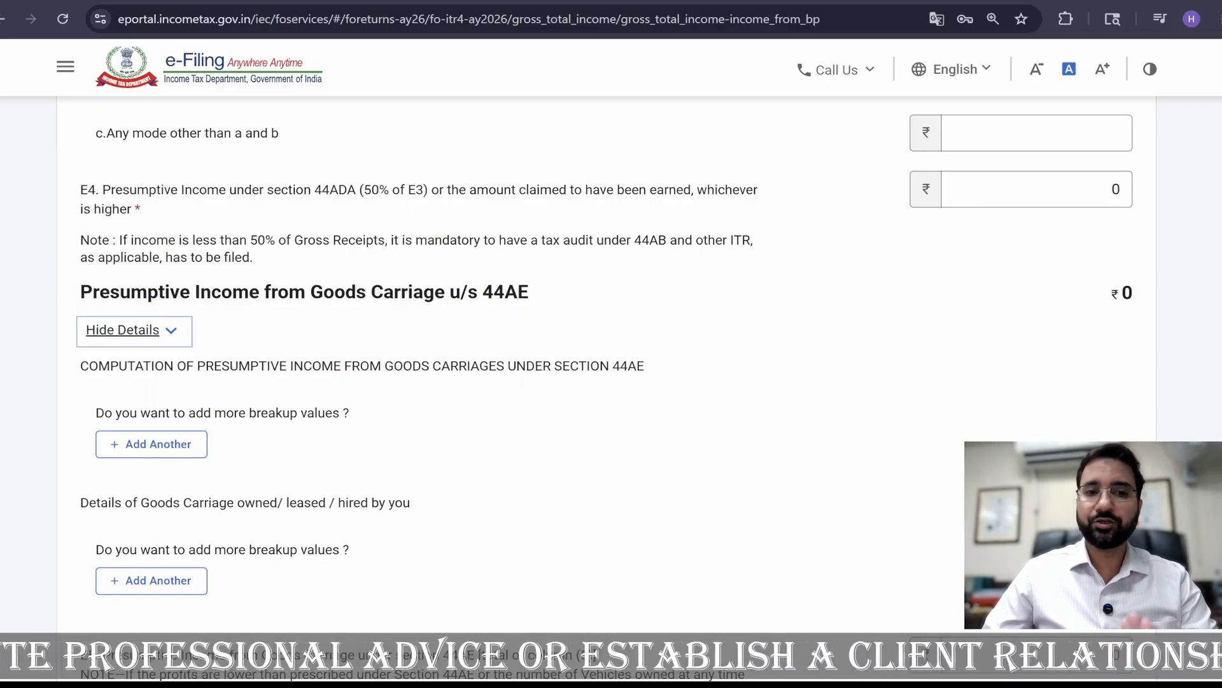
{"action": "scroll", "coordinate": [611, 363], "scroll_direction": "down", "scroll_amount": 4}
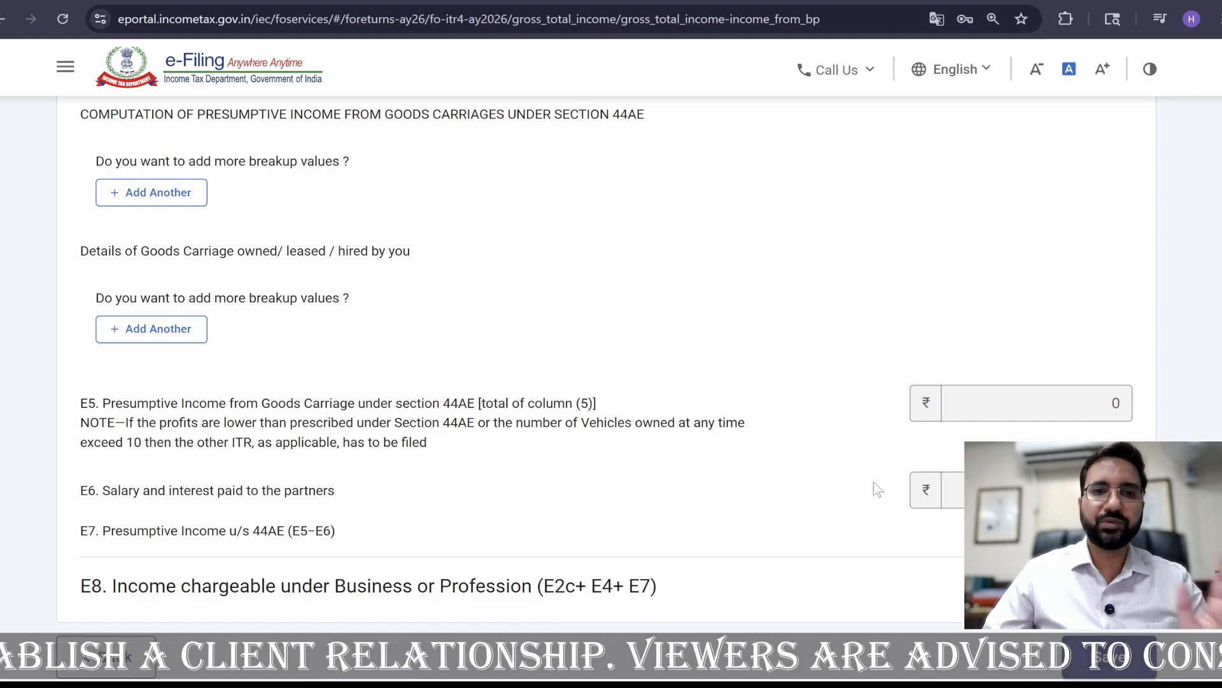
{"action": "scroll", "coordinate": [874, 482], "scroll_direction": "up", "scroll_amount": 15}
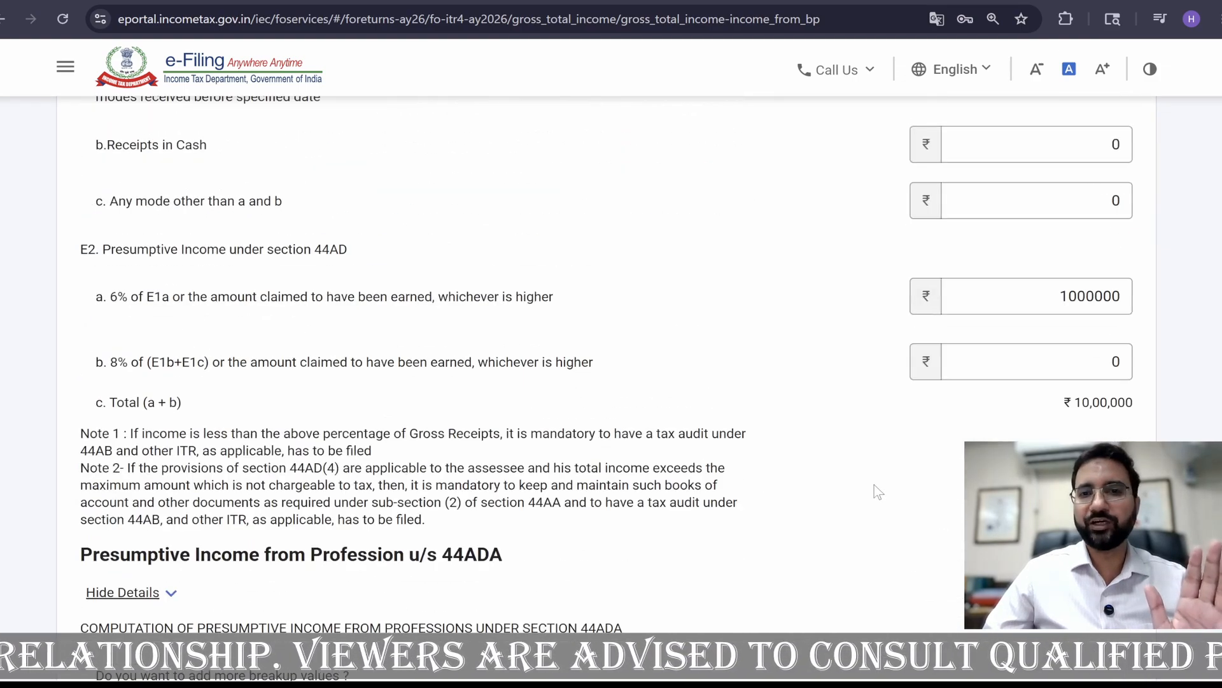
{"action": "scroll", "coordinate": [874, 485], "scroll_direction": "down", "scroll_amount": 15}
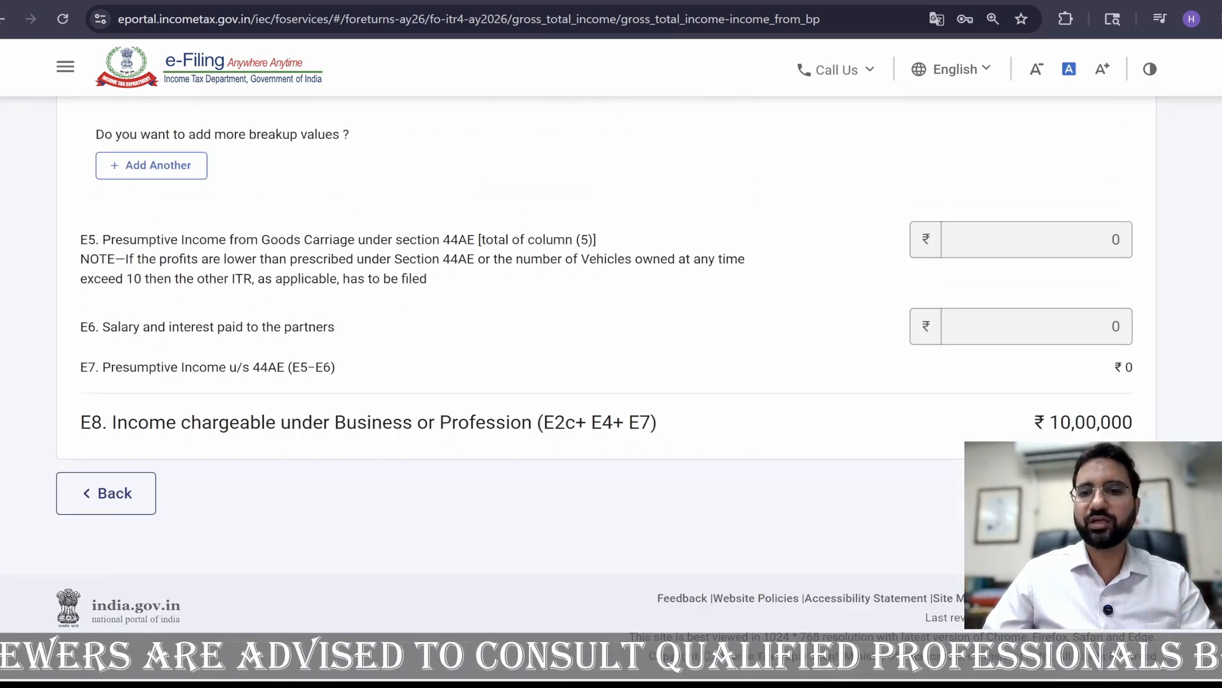
{"action": "scroll", "coordinate": [750, 490], "scroll_direction": "up", "scroll_amount": 13}
{"action": "scroll", "coordinate": [750, 491], "scroll_direction": "down", "scroll_amount": 8}
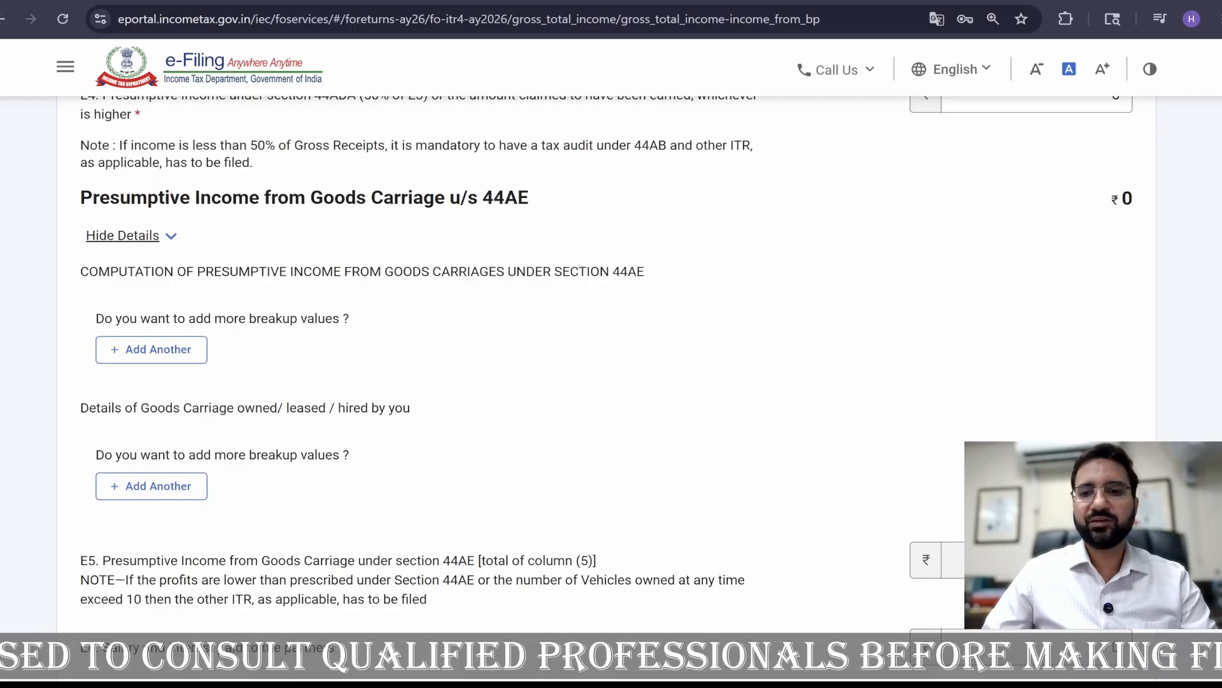
{"action": "scroll", "coordinate": [611, 382], "scroll_direction": "down", "scroll_amount": 5}
{"action": "scroll", "coordinate": [351, 557], "scroll_direction": "up", "scroll_amount": 20}
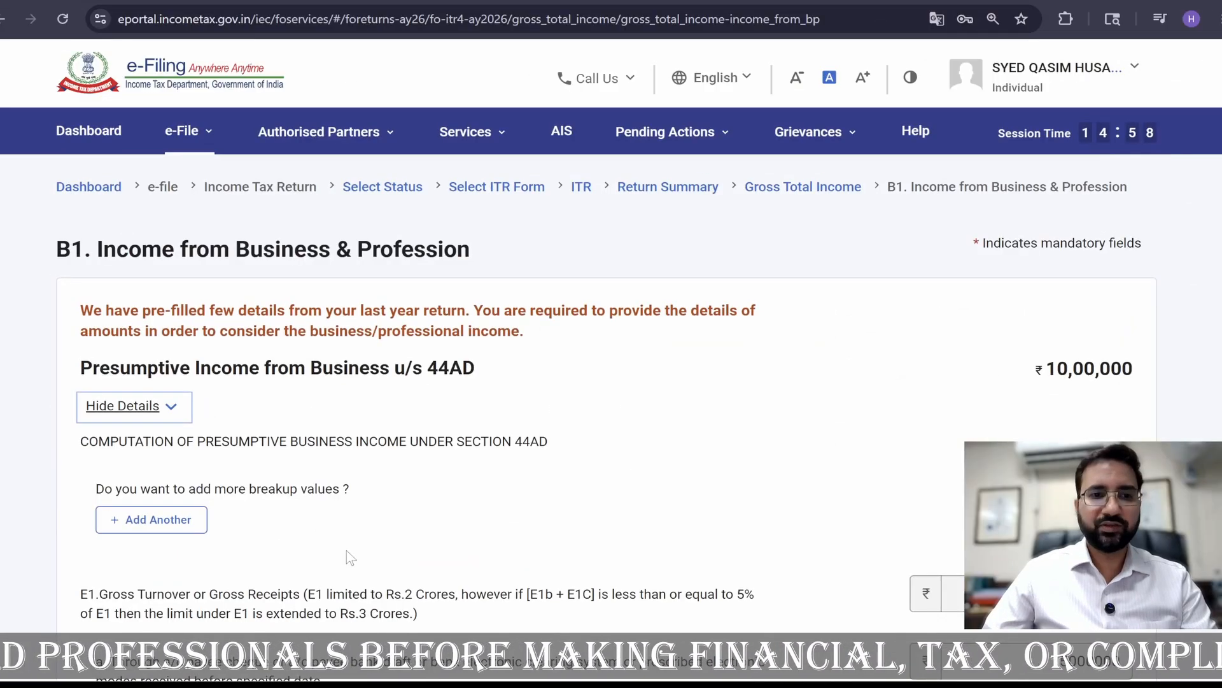
Step: Fill in a section 44AD business breakup entry named adam with business code 04013-Manufacture of starch products, and return to the business income page
{"action": "left_click", "coordinate": [159, 520]}
{"action": "left_click", "coordinate": [262, 368]}
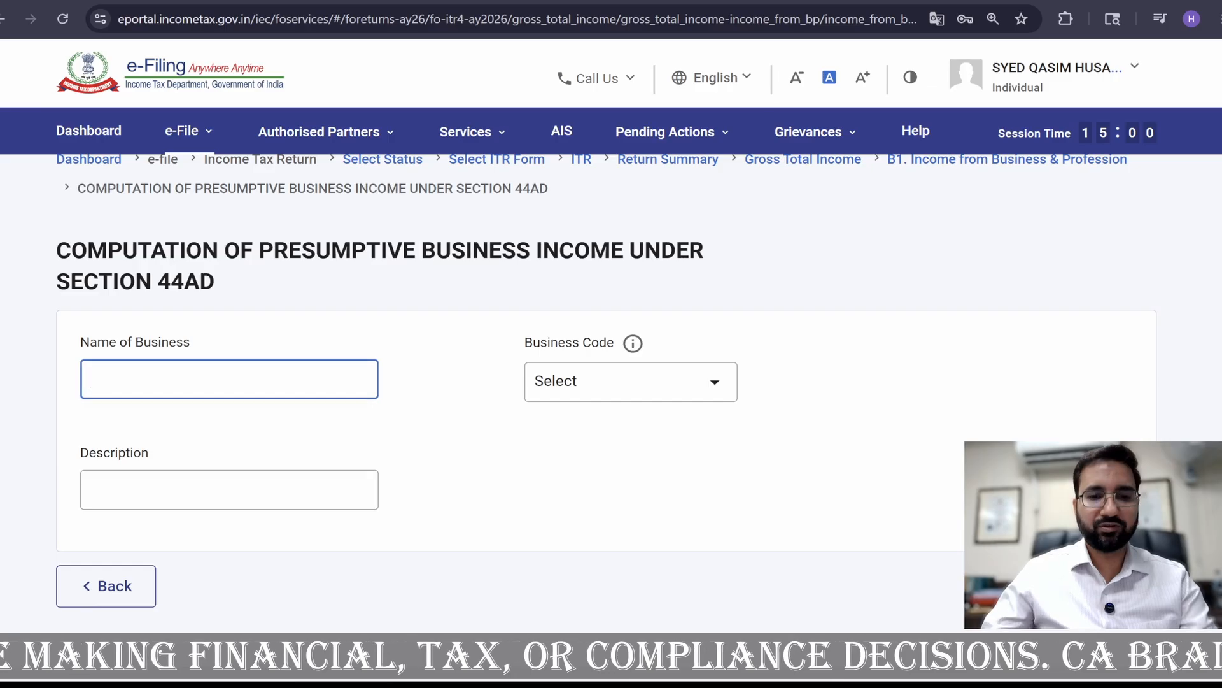
{"action": "type", "text": "ada"}
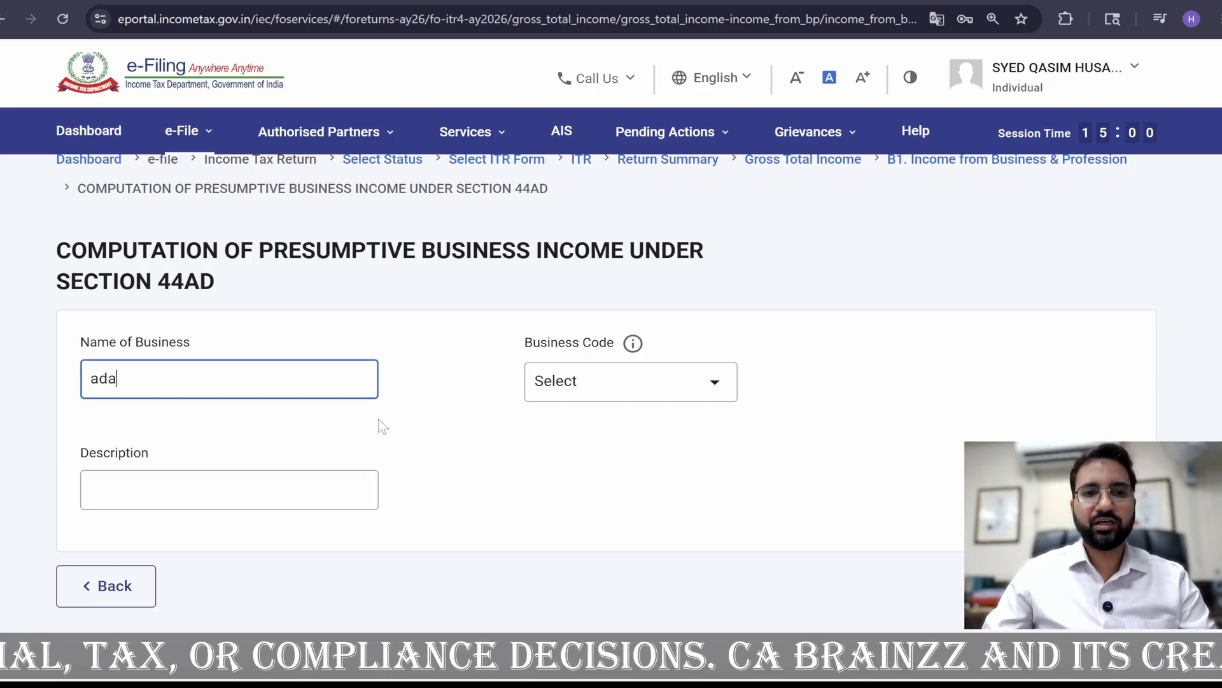
{"action": "type", "text": "m"}
{"action": "left_click", "coordinate": [690, 384]}
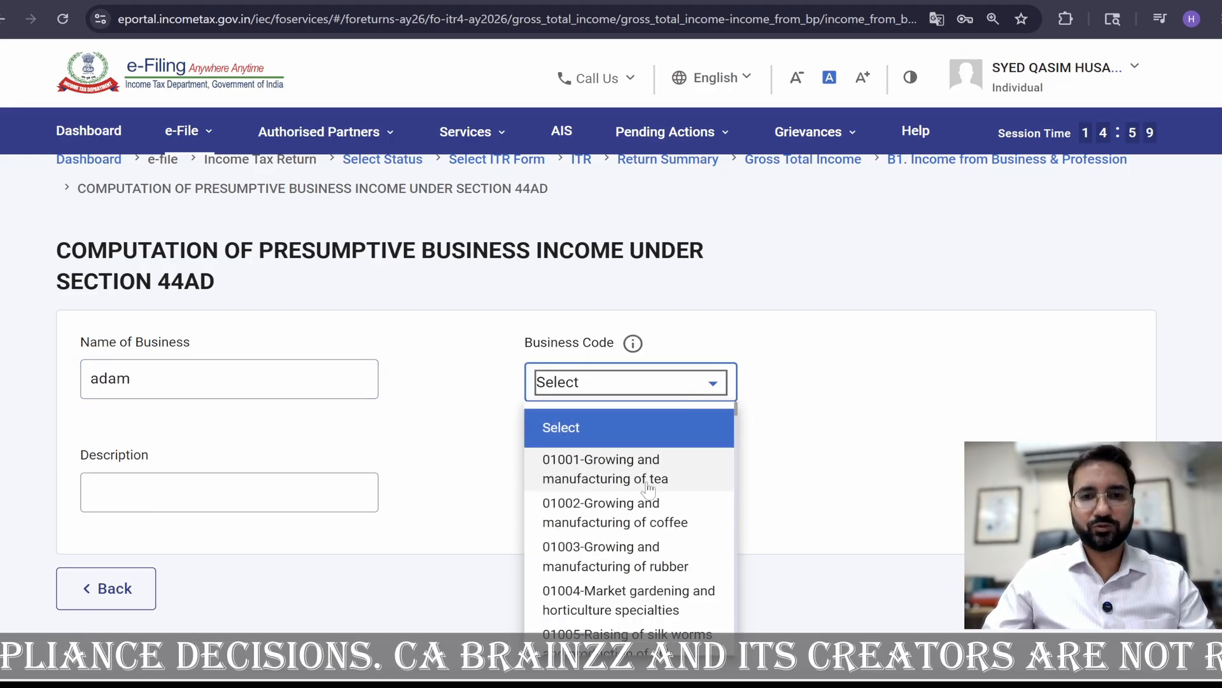
{"action": "scroll", "coordinate": [649, 519], "scroll_direction": "down", "scroll_amount": 3}
{"action": "scroll", "coordinate": [649, 519], "scroll_direction": "down", "scroll_amount": 10}
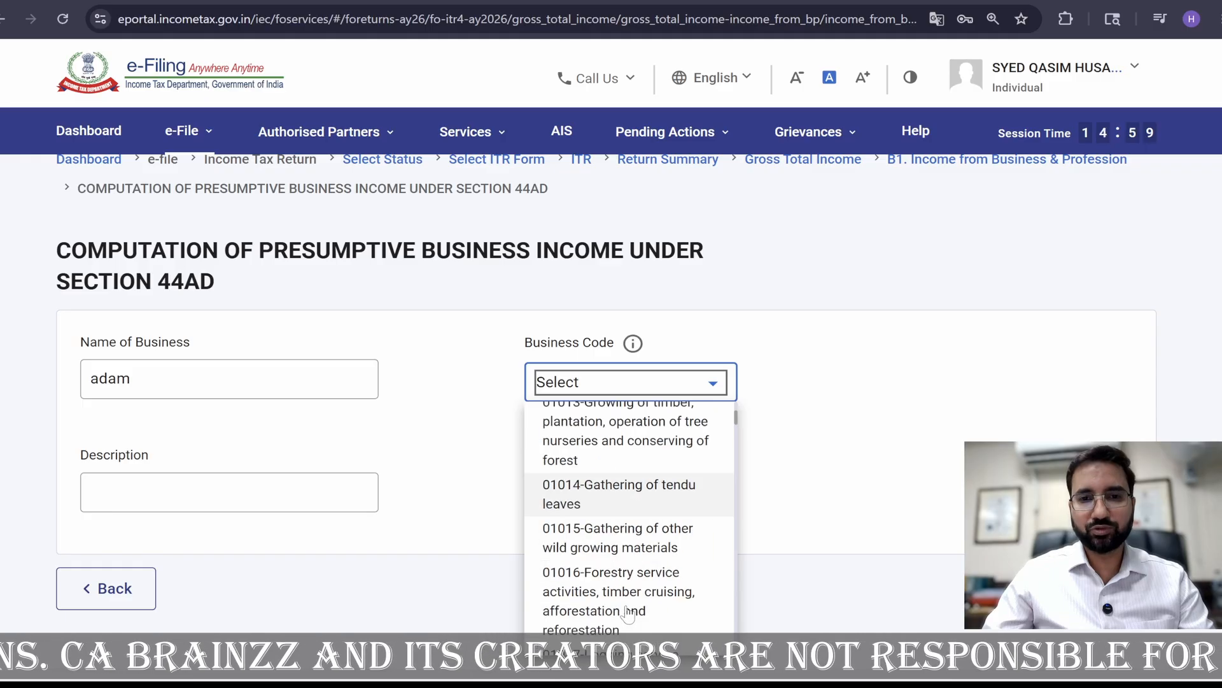
{"action": "scroll", "coordinate": [622, 592], "scroll_direction": "down", "scroll_amount": 8}
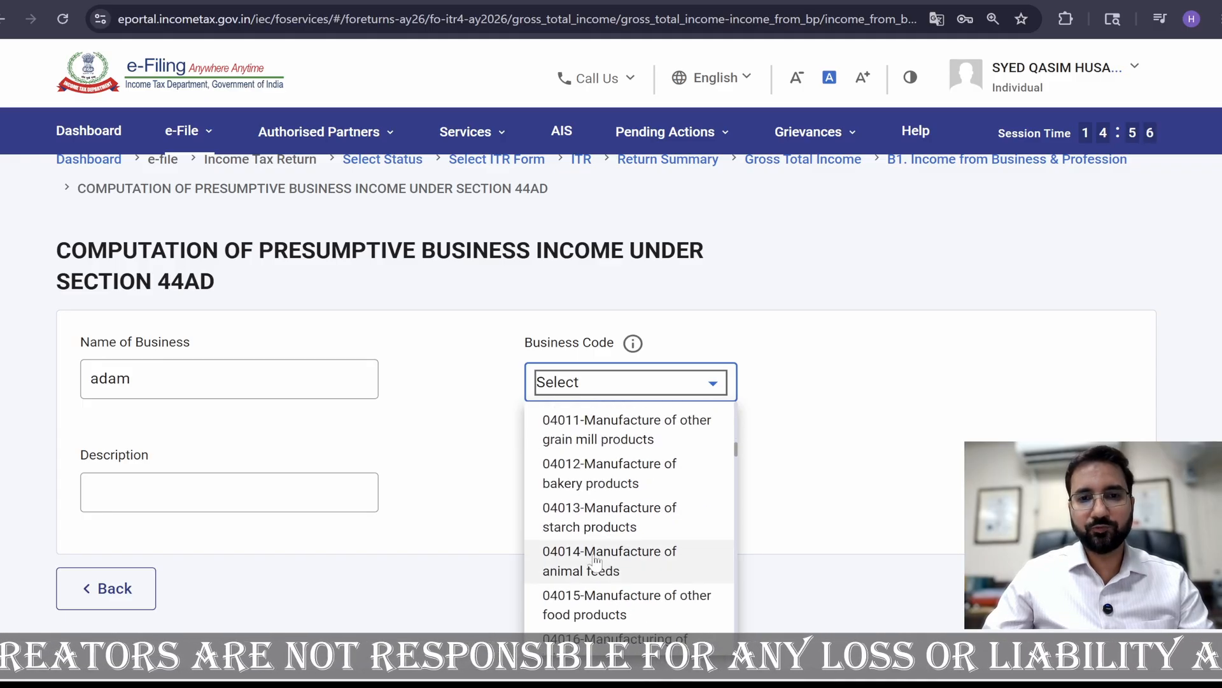
{"action": "left_click", "coordinate": [627, 520]}
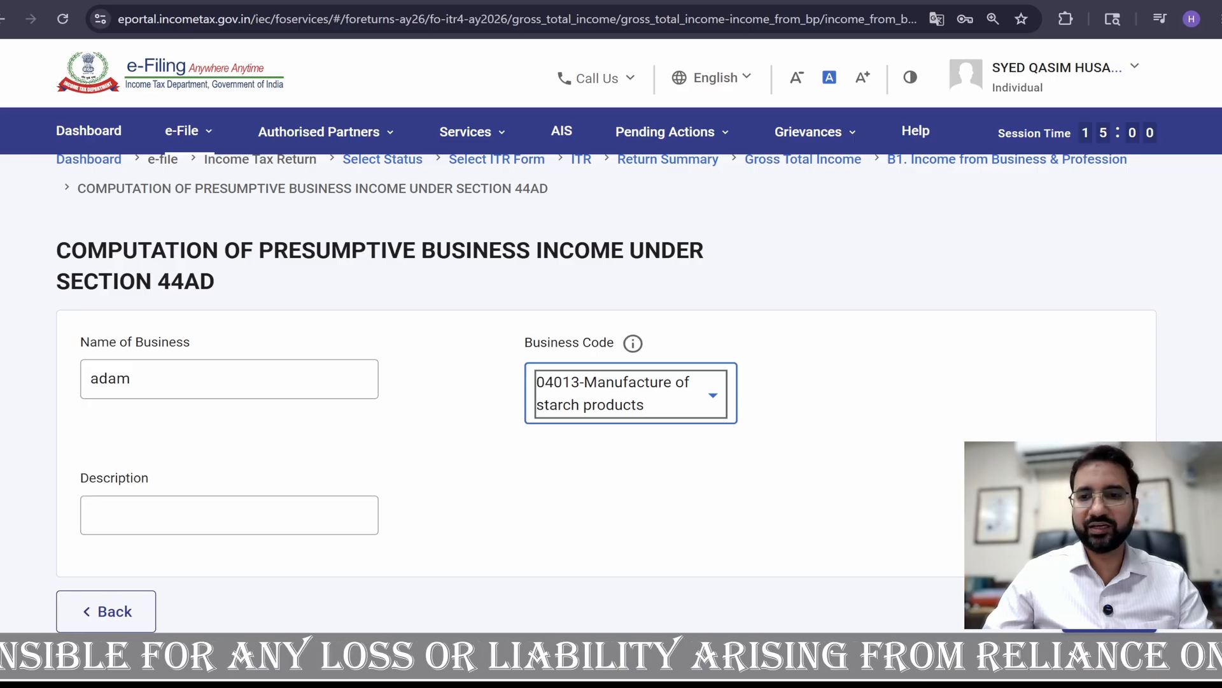
{"action": "left_click", "coordinate": [106, 611]}
{"action": "scroll", "coordinate": [857, 522], "scroll_direction": "down", "scroll_amount": 3}
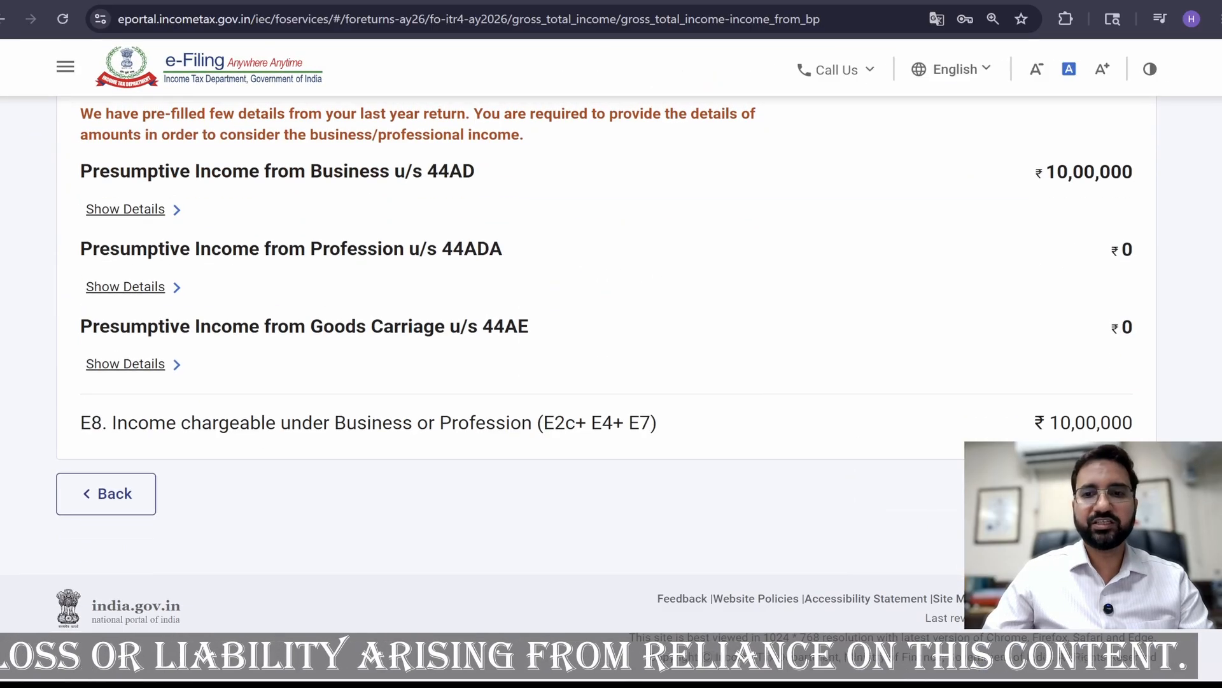
Step: Return to Gross Total Income and review the B2. Income from Salary section
{"action": "left_click", "coordinate": [107, 494]}
{"action": "scroll", "coordinate": [853, 434], "scroll_direction": "down", "scroll_amount": 3}
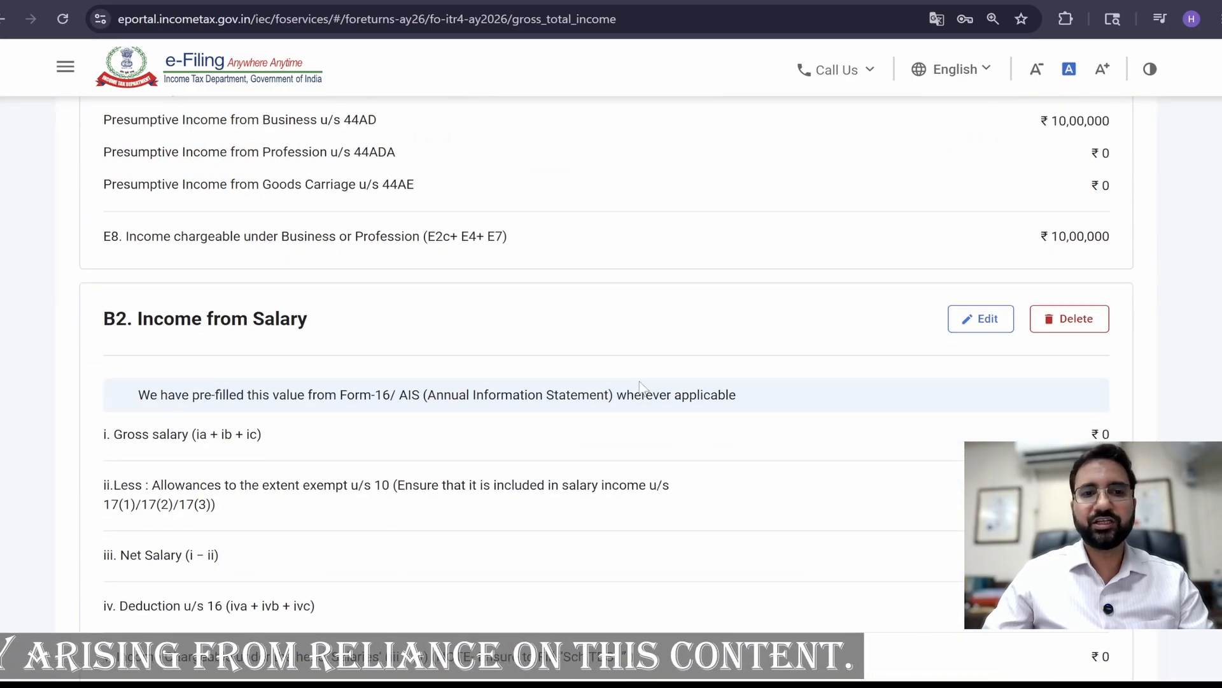
{"action": "scroll", "coordinate": [641, 390], "scroll_direction": "down", "scroll_amount": 3}
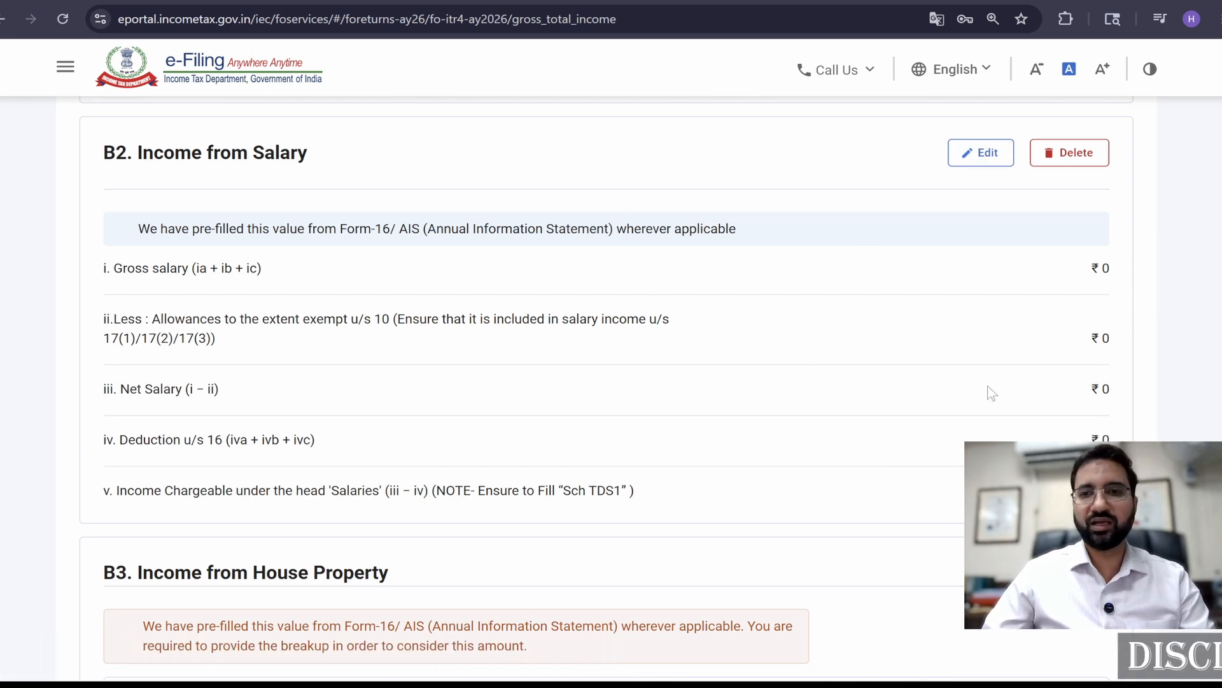
{"action": "scroll", "coordinate": [992, 392], "scroll_direction": "down", "scroll_amount": 4}
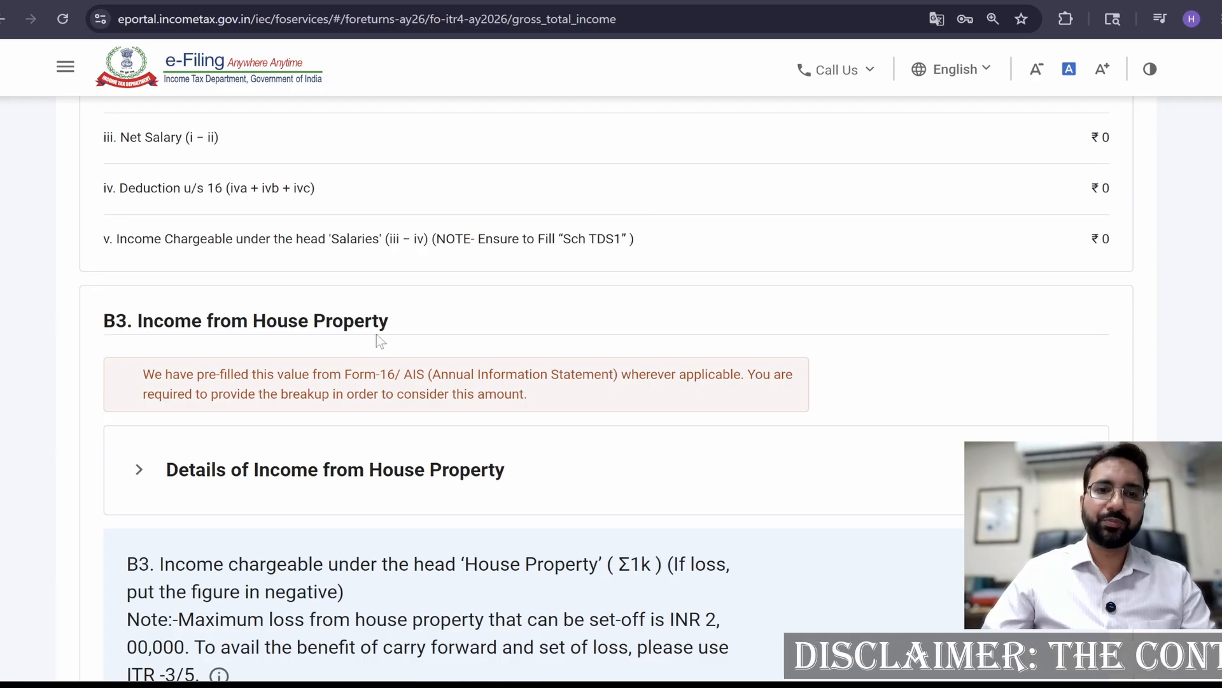
Step: Open a new property entry under B3. Income from House Property and try Self Occupied as its type
{"action": "left_click", "coordinate": [253, 489]}
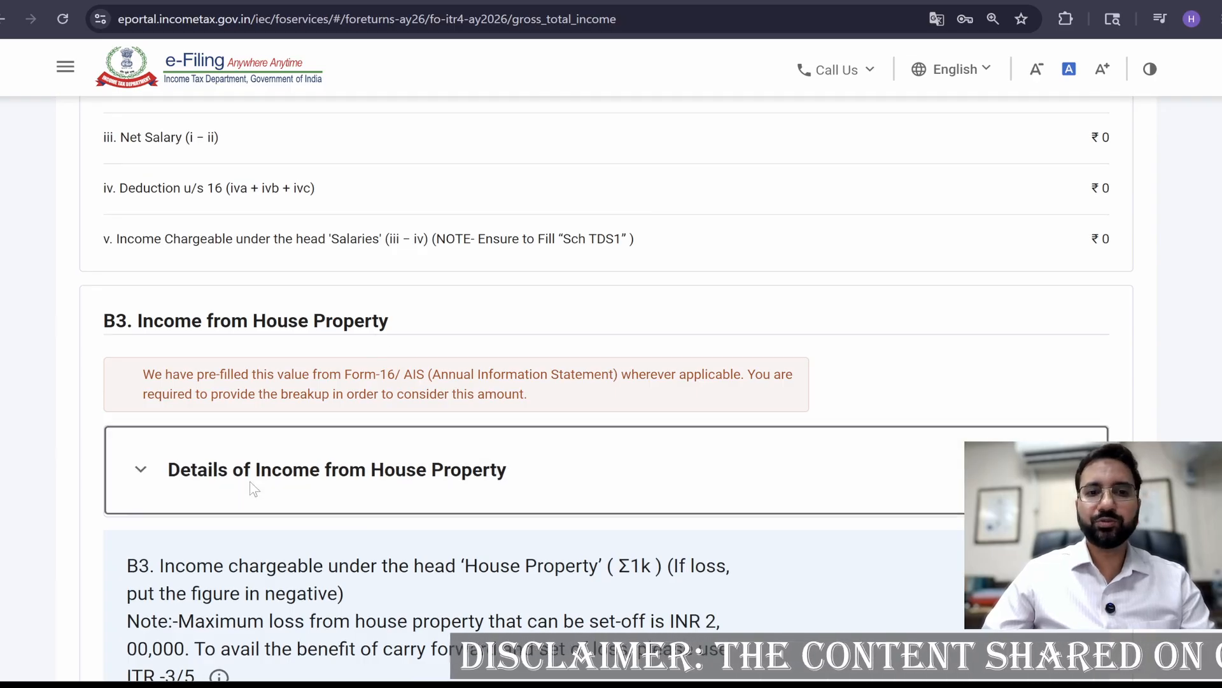
{"action": "scroll", "coordinate": [273, 482], "scroll_direction": "down", "scroll_amount": 4}
{"action": "left_click", "coordinate": [199, 346]}
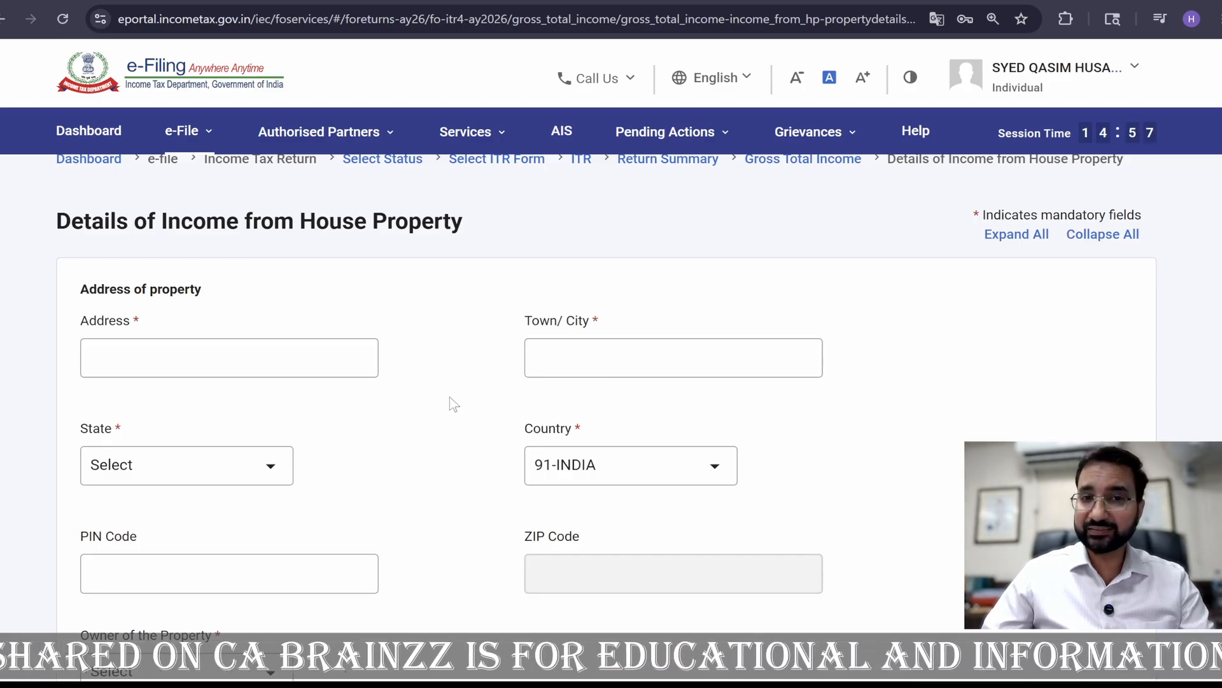
{"action": "scroll", "coordinate": [459, 398], "scroll_direction": "down", "scroll_amount": 3}
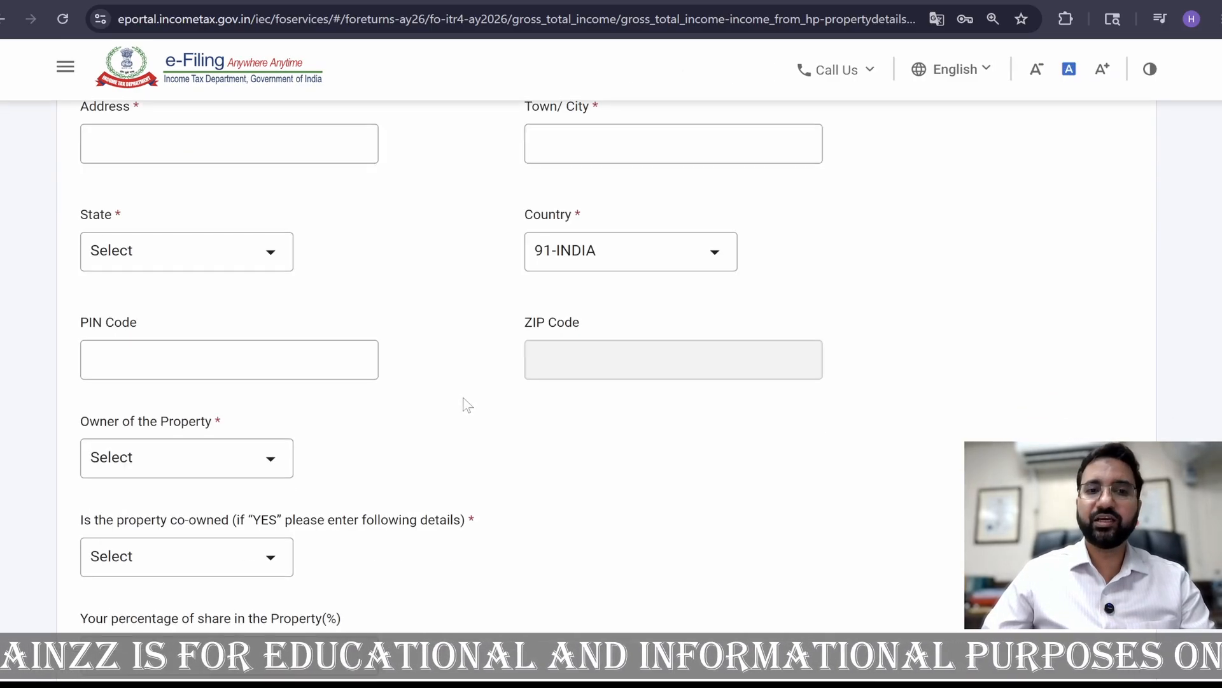
{"action": "scroll", "coordinate": [468, 405], "scroll_direction": "down", "scroll_amount": 5}
{"action": "left_click", "coordinate": [270, 426]}
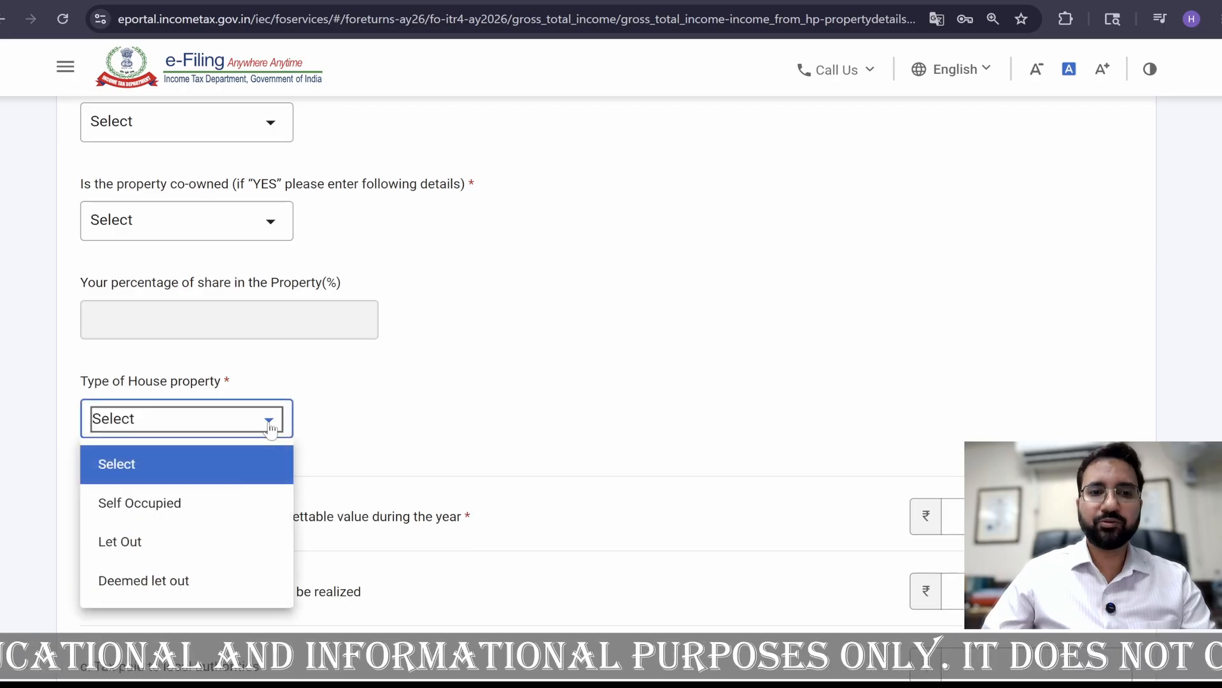
{"action": "left_click", "coordinate": [217, 509]}
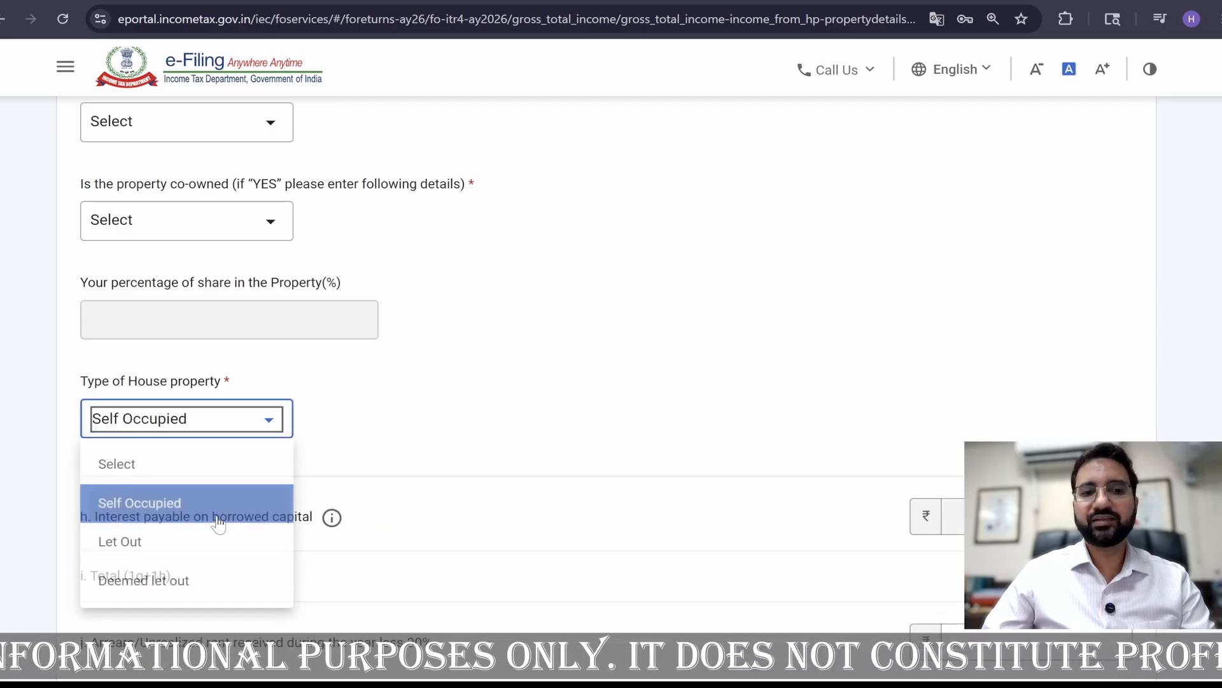
Step: Try Let Out as the type of house property, examine its rent and interest fields, and leave the entry
{"action": "scroll", "coordinate": [552, 435], "scroll_direction": "down", "scroll_amount": 3}
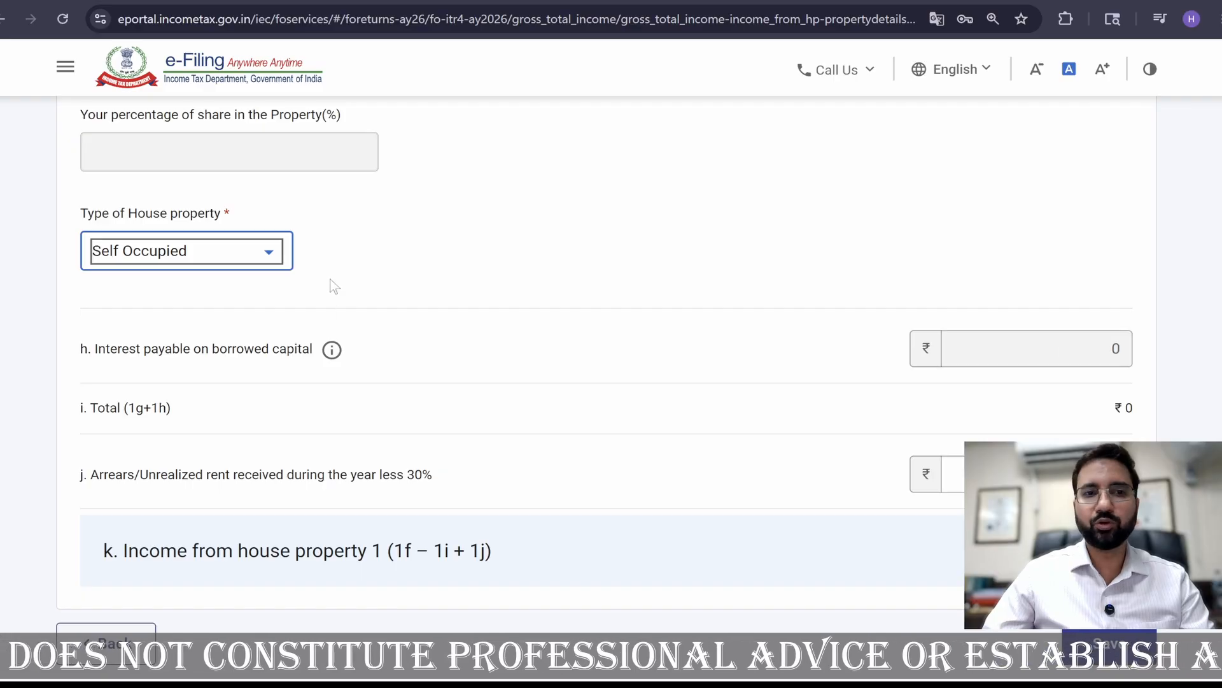
{"action": "left_click", "coordinate": [284, 258]}
{"action": "left_click", "coordinate": [224, 376]}
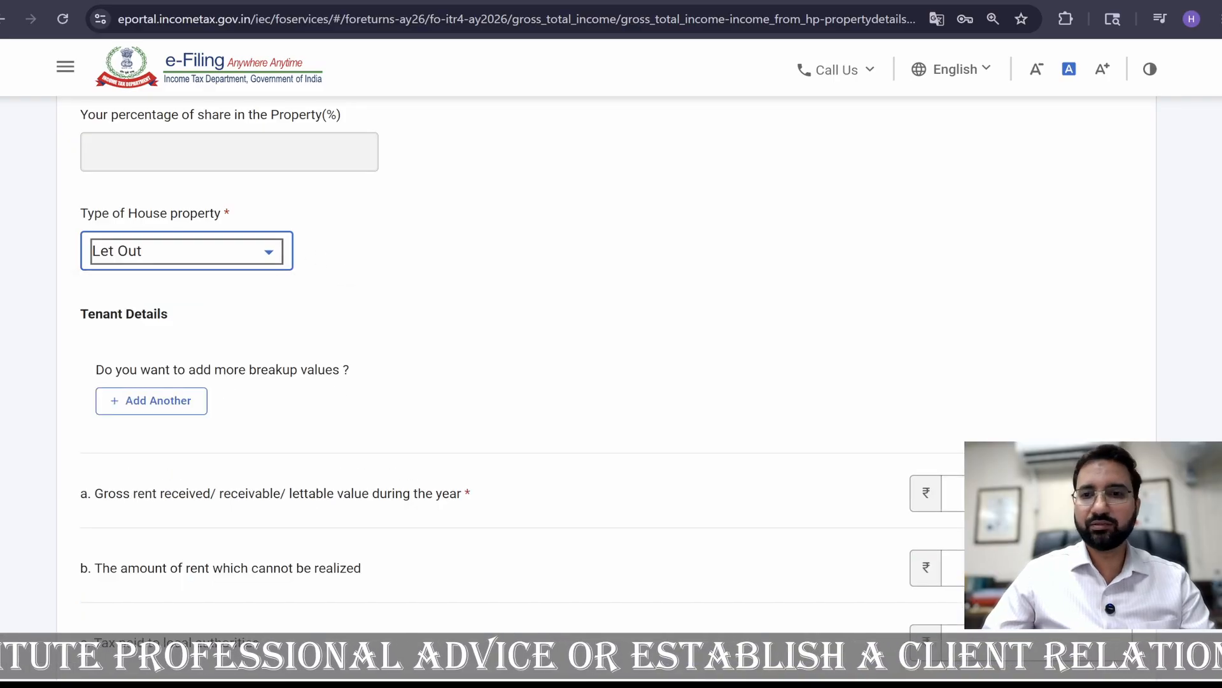
{"action": "scroll", "coordinate": [856, 430], "scroll_direction": "down", "scroll_amount": 4}
{"action": "scroll", "coordinate": [856, 425], "scroll_direction": "down", "scroll_amount": 5}
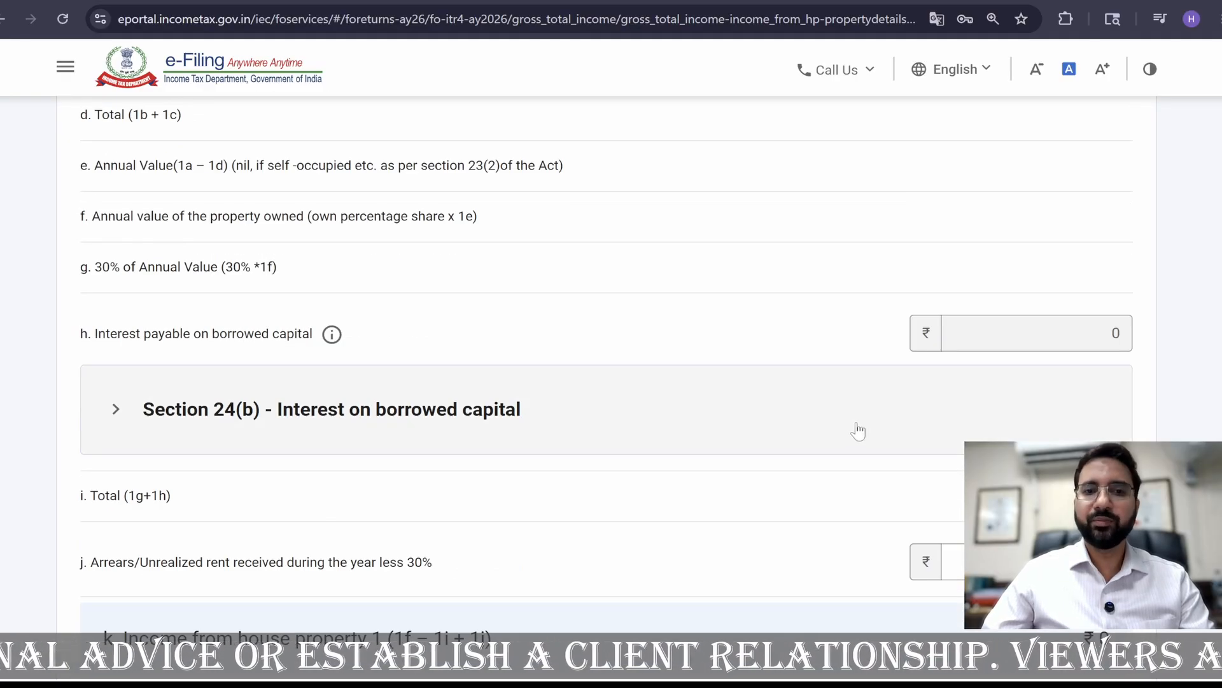
{"action": "scroll", "coordinate": [859, 430], "scroll_direction": "down", "scroll_amount": 4}
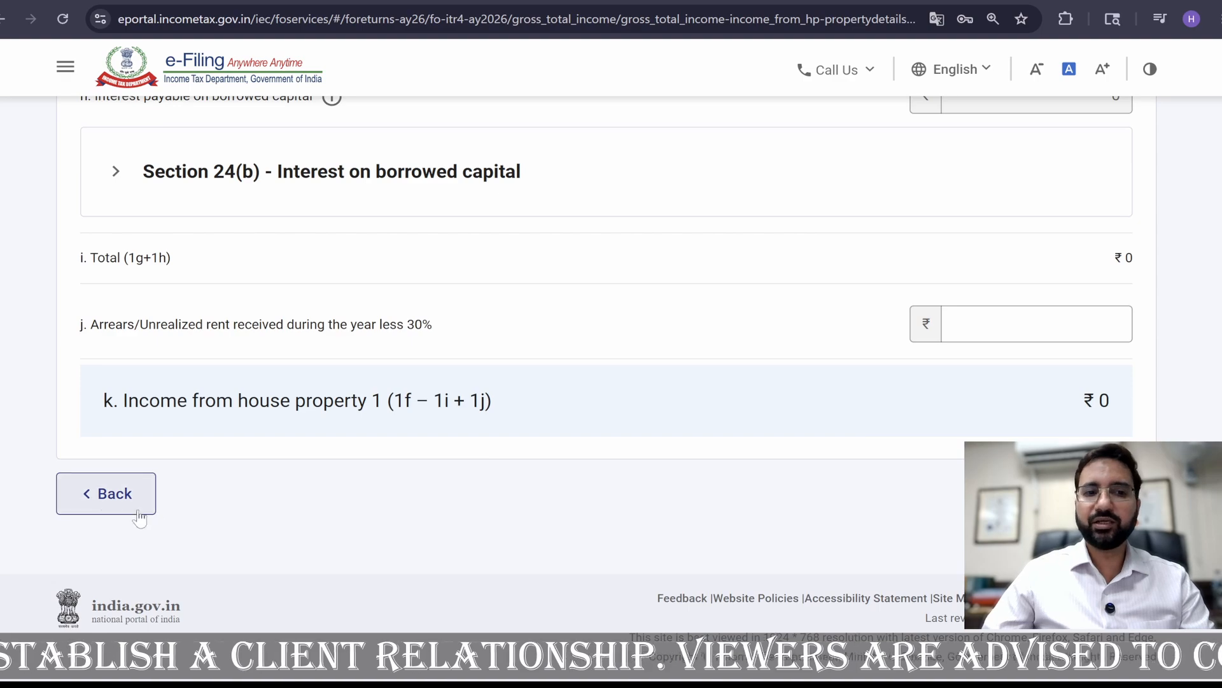
{"action": "left_click", "coordinate": [107, 499]}
Step: Review B4. Income from Other Sources and confirm the Gross Total Income schedule
{"action": "scroll", "coordinate": [814, 464], "scroll_direction": "down", "scroll_amount": 10}
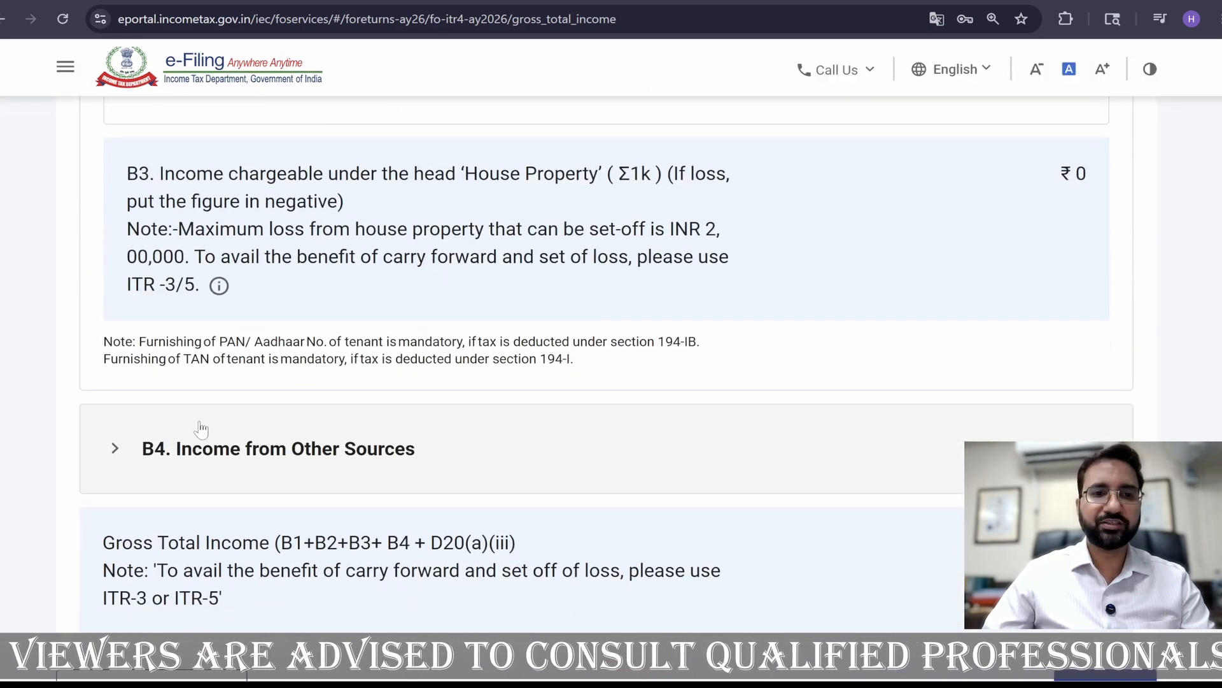
{"action": "left_click", "coordinate": [178, 465]}
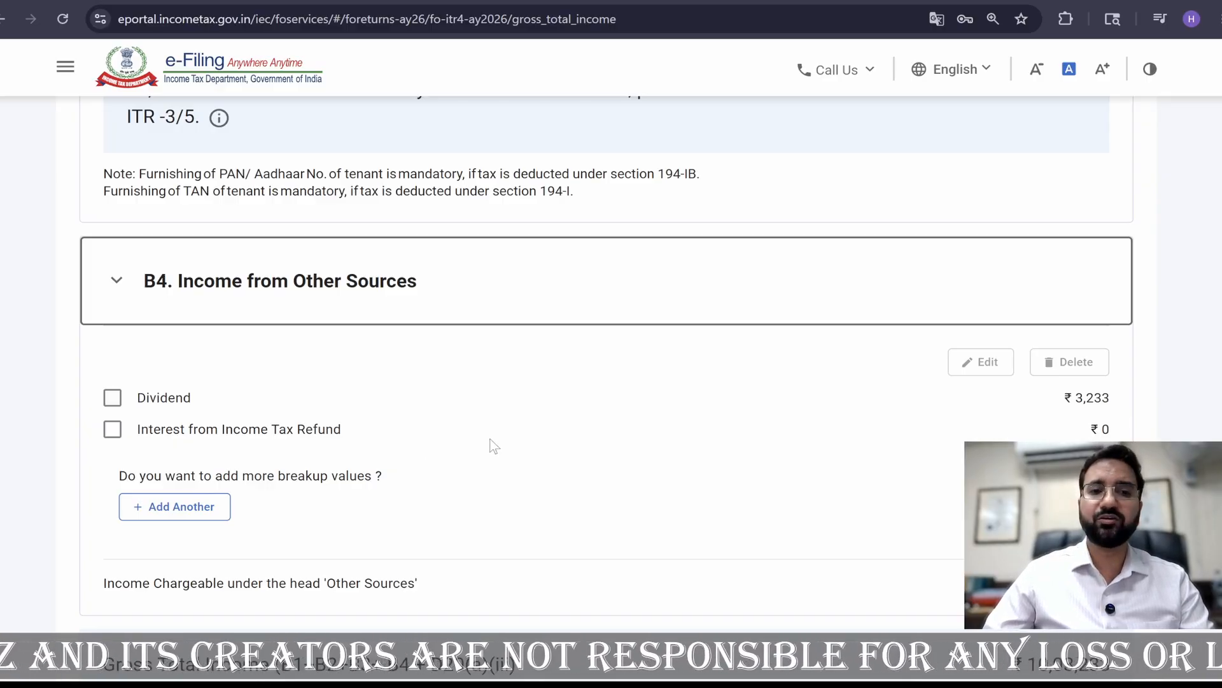
{"action": "scroll", "coordinate": [490, 439], "scroll_direction": "down", "scroll_amount": 4}
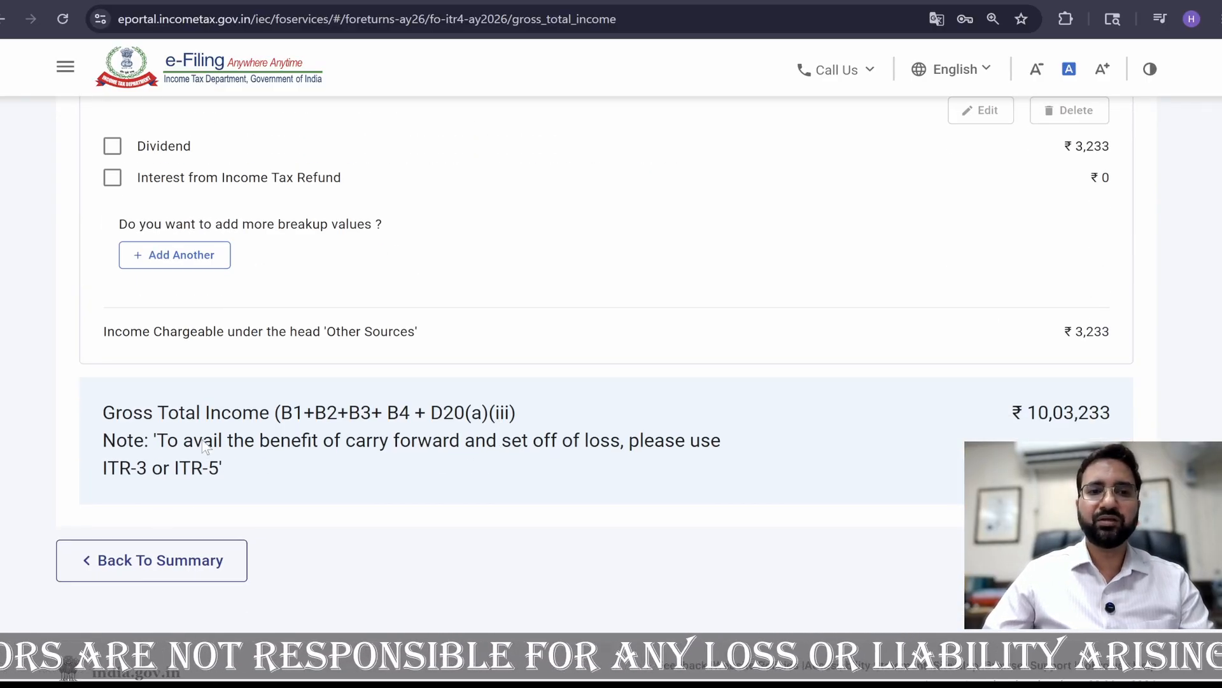
{"action": "scroll", "coordinate": [333, 376], "scroll_direction": "up", "scroll_amount": 15}
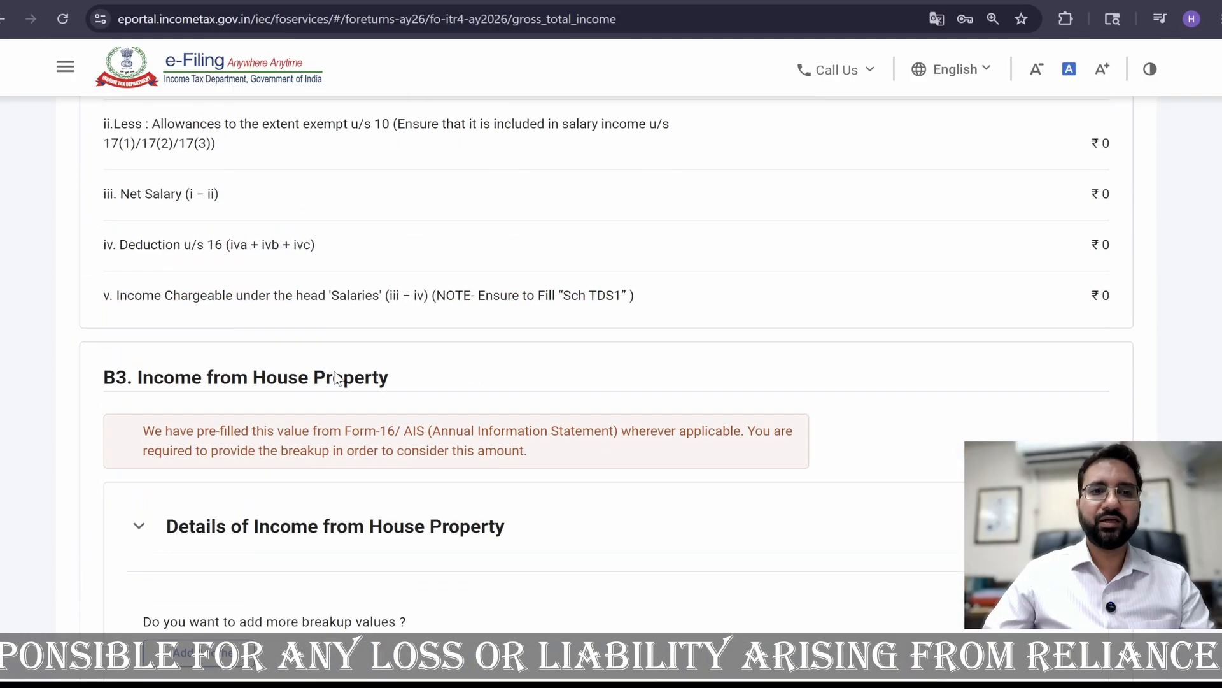
{"action": "scroll", "coordinate": [335, 377], "scroll_direction": "down", "scroll_amount": 12}
{"action": "left_click", "coordinate": [1106, 493]}
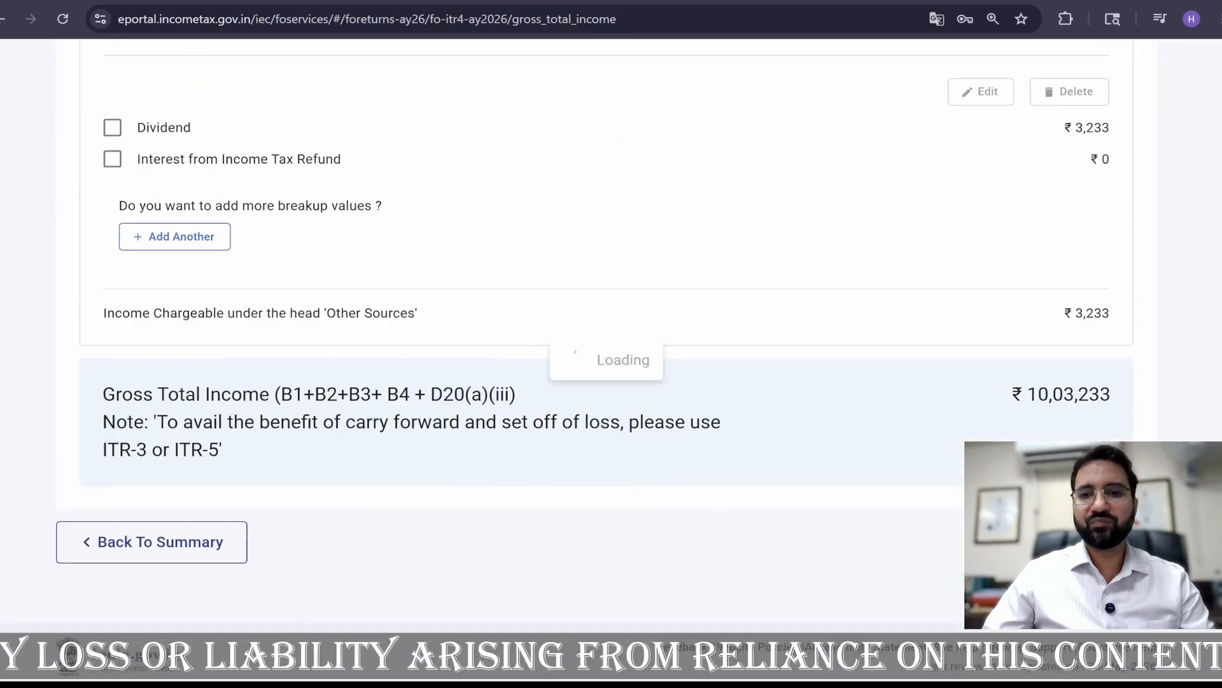
Step: Open the Disclosure Exempt Income schedule from the return summary
{"action": "scroll", "coordinate": [629, 322], "scroll_direction": "up", "scroll_amount": 1}
{"action": "scroll", "coordinate": [630, 323], "scroll_direction": "up", "scroll_amount": 3}
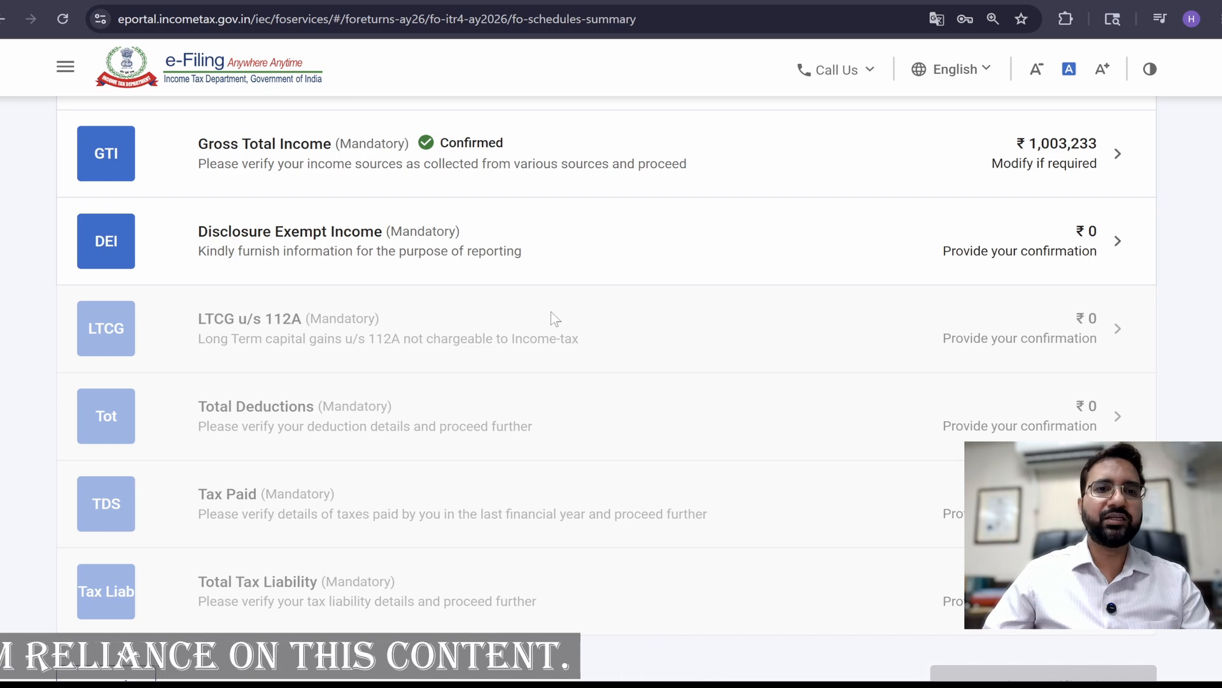
{"action": "scroll", "coordinate": [554, 318], "scroll_direction": "up", "scroll_amount": 3}
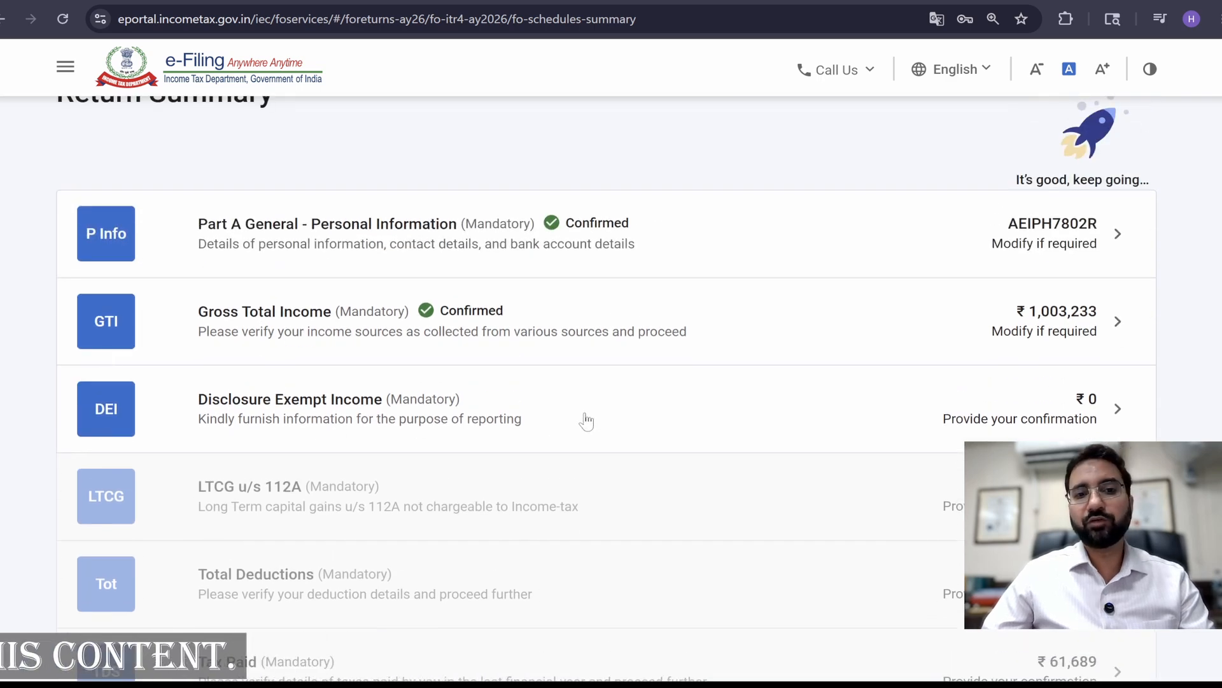
{"action": "left_click", "coordinate": [583, 417]}
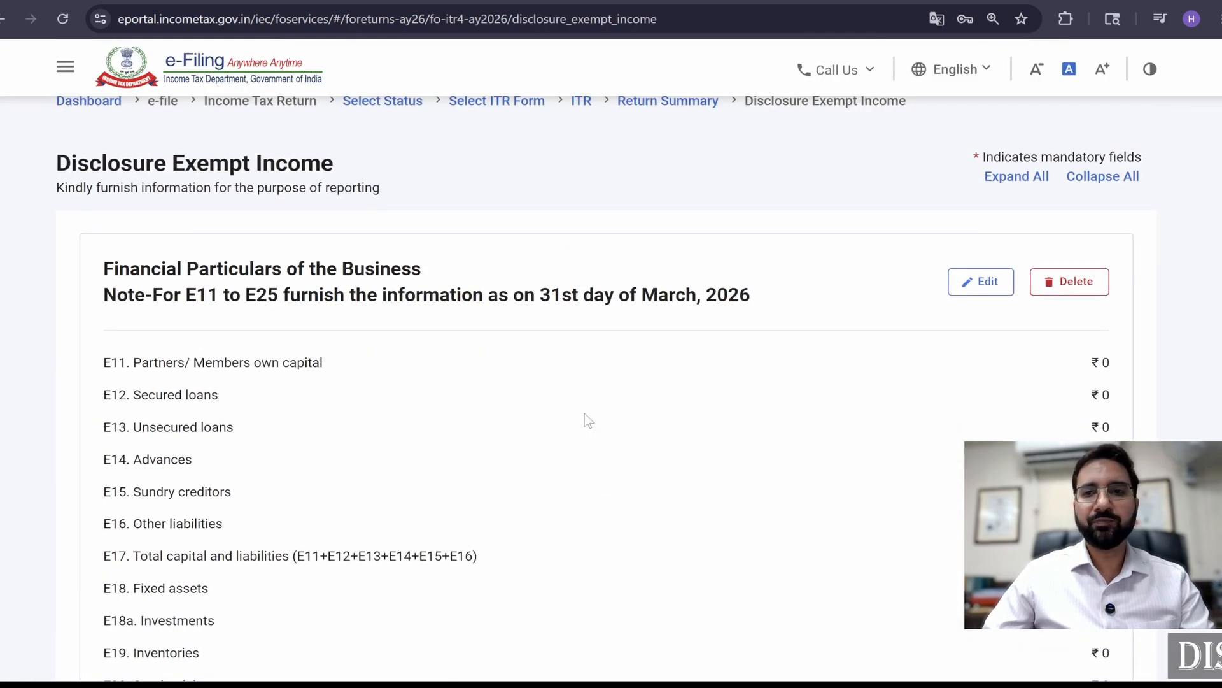
Step: Expand D20. Exempt Income only for Reporting Purpose in the Disclosure Exempt Income schedule and examine it
{"action": "scroll", "coordinate": [584, 419], "scroll_direction": "down", "scroll_amount": 10}
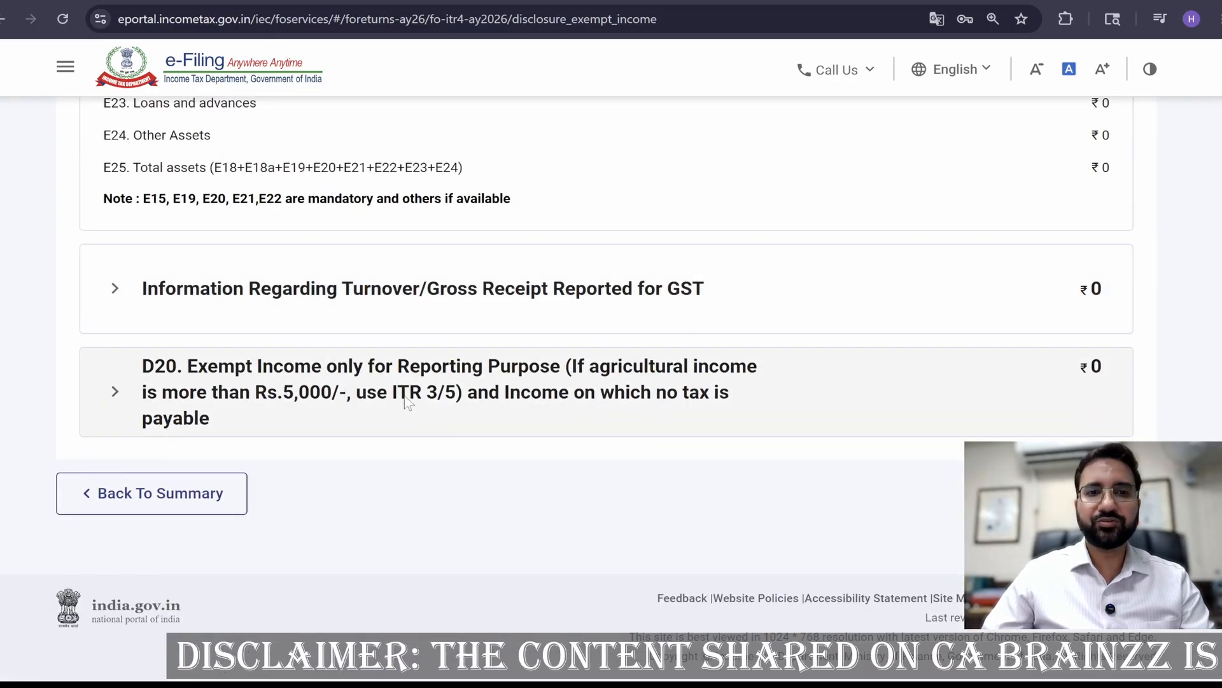
{"action": "left_click", "coordinate": [507, 398]}
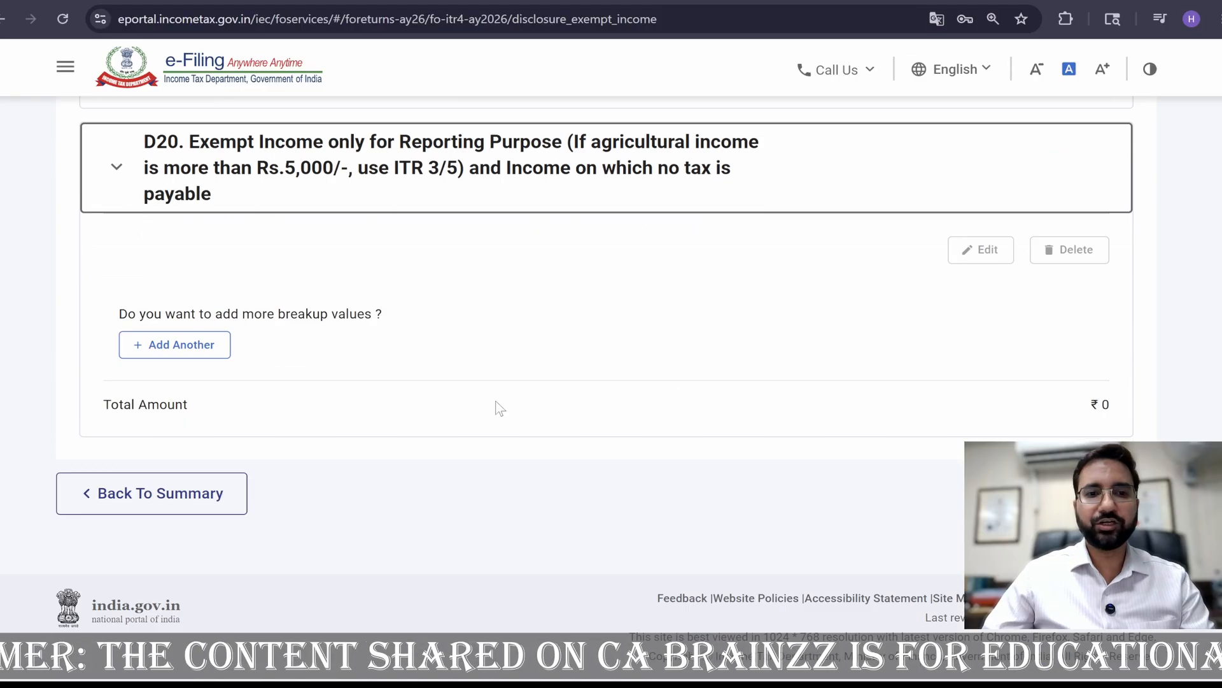
{"action": "scroll", "coordinate": [430, 390], "scroll_direction": "up", "scroll_amount": 10}
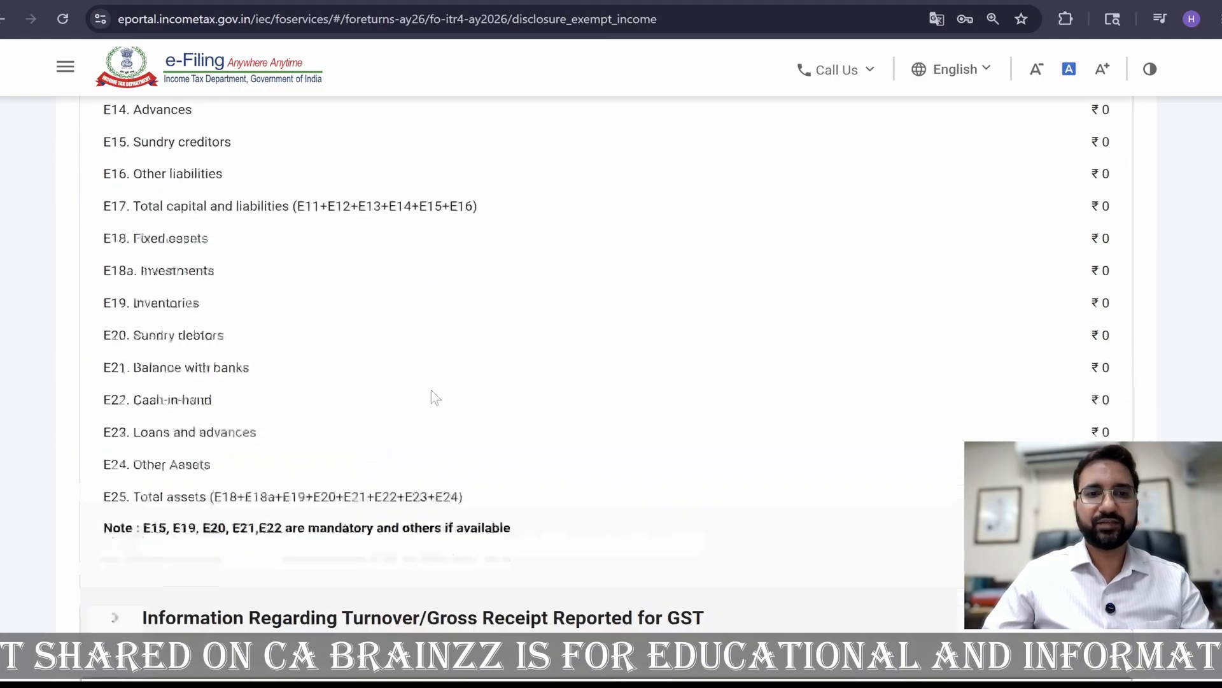
{"action": "scroll", "coordinate": [431, 393], "scroll_direction": "up", "scroll_amount": 3}
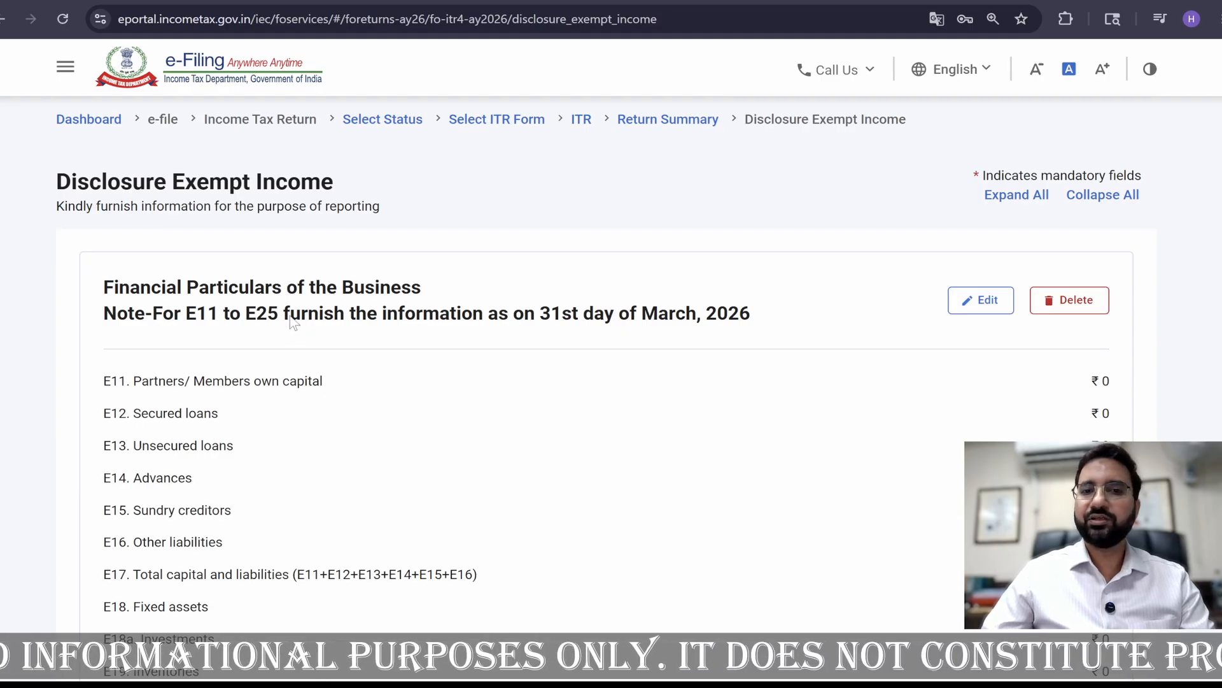
Step: Review items E11 to E25 under Financial Particulars of the Business, including E21. Balance with banks and the note on mandatory items
{"action": "scroll", "coordinate": [345, 318], "scroll_direction": "down", "scroll_amount": 2}
{"action": "scroll", "coordinate": [348, 324], "scroll_direction": "down", "scroll_amount": 2}
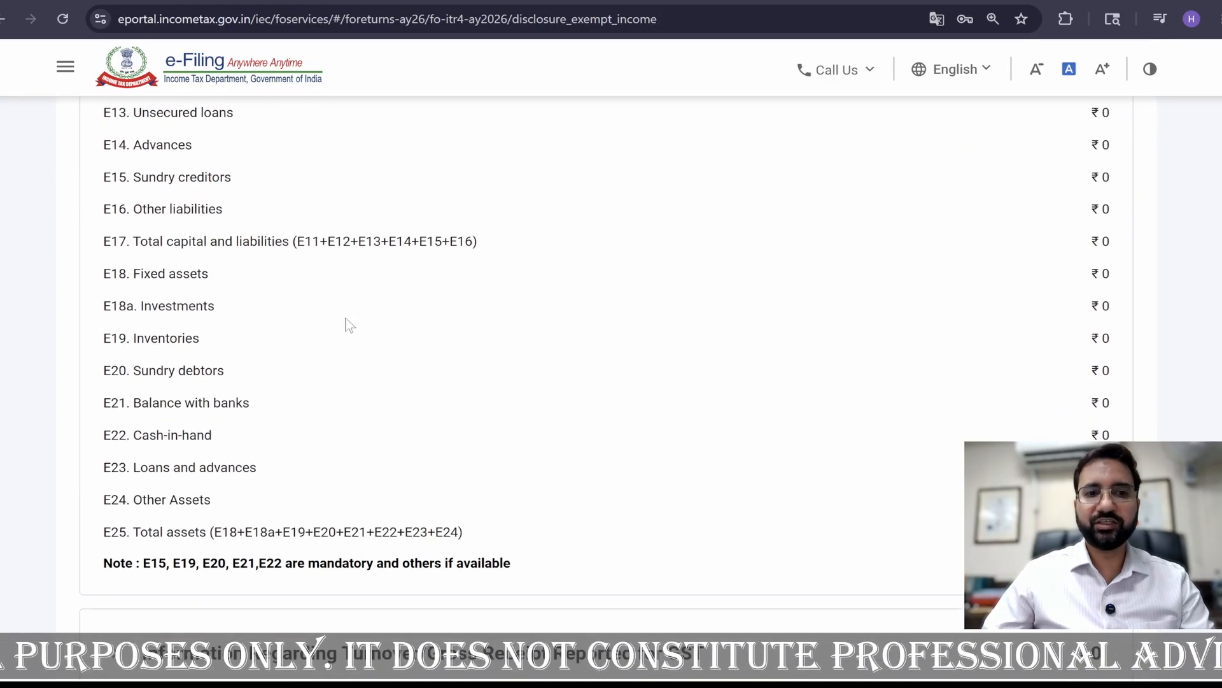
{"action": "left_click_drag", "start_coordinate": [106, 405], "coordinate": [254, 408]}
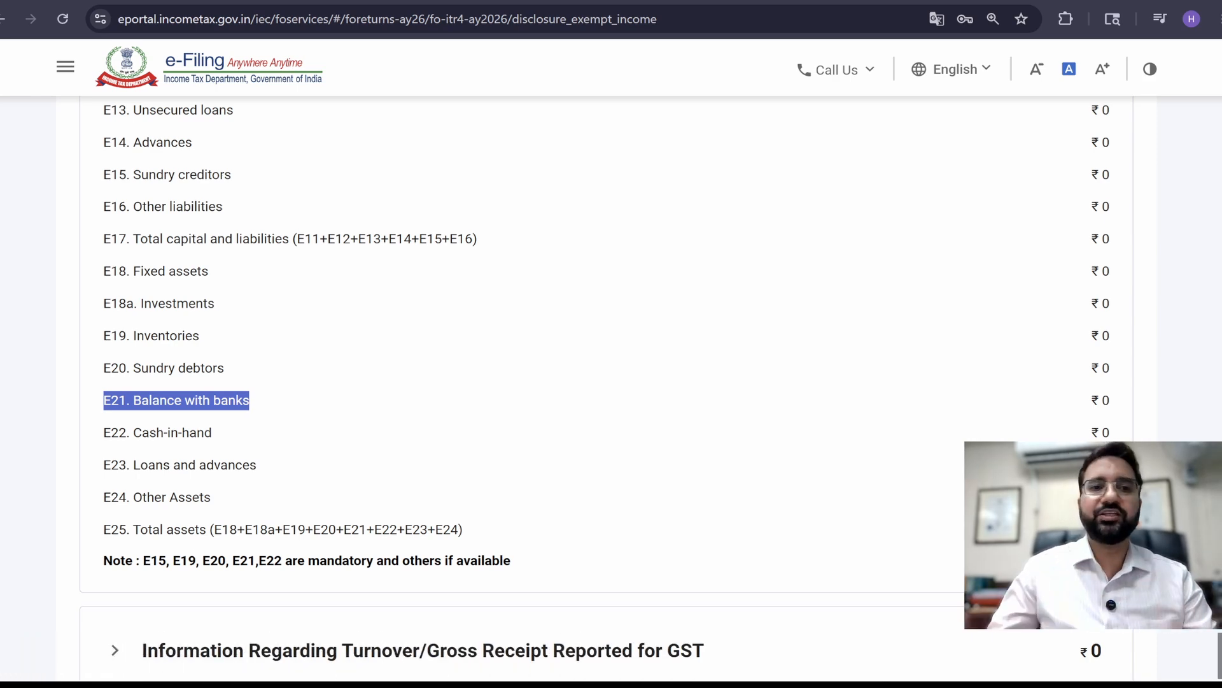
{"action": "scroll", "coordinate": [1062, 433], "scroll_direction": "up", "scroll_amount": 3}
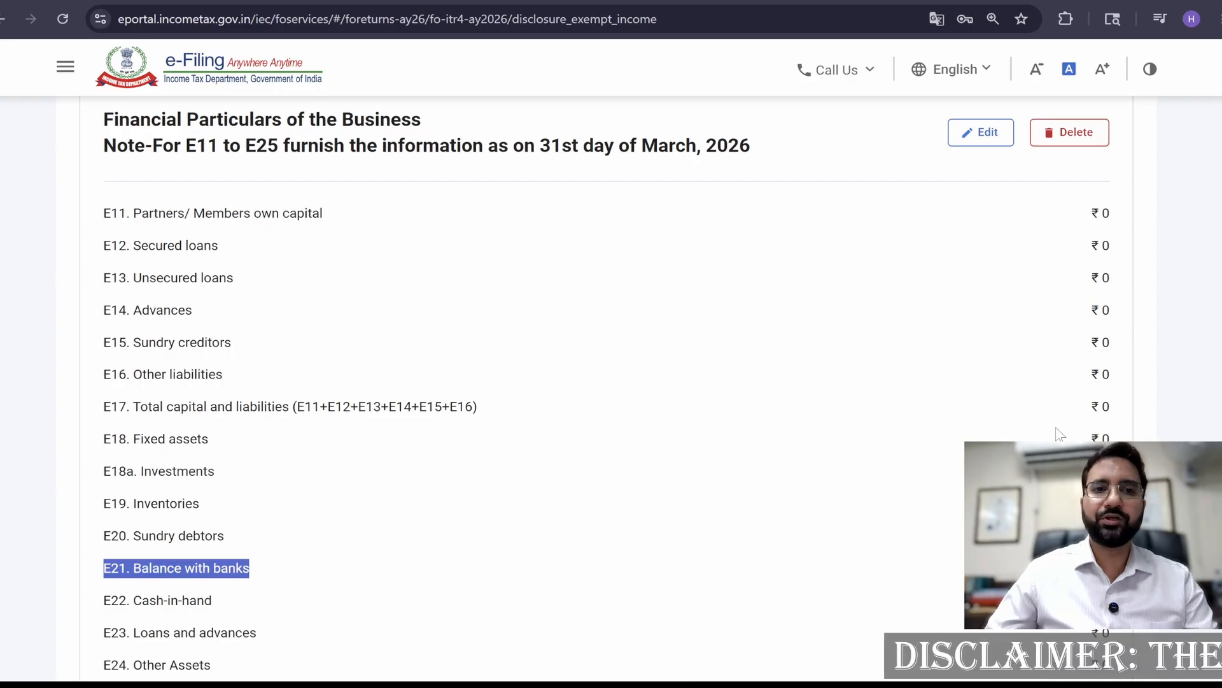
{"action": "scroll", "coordinate": [1059, 424], "scroll_direction": "down", "scroll_amount": 1}
{"action": "scroll", "coordinate": [1062, 431], "scroll_direction": "down", "scroll_amount": 3}
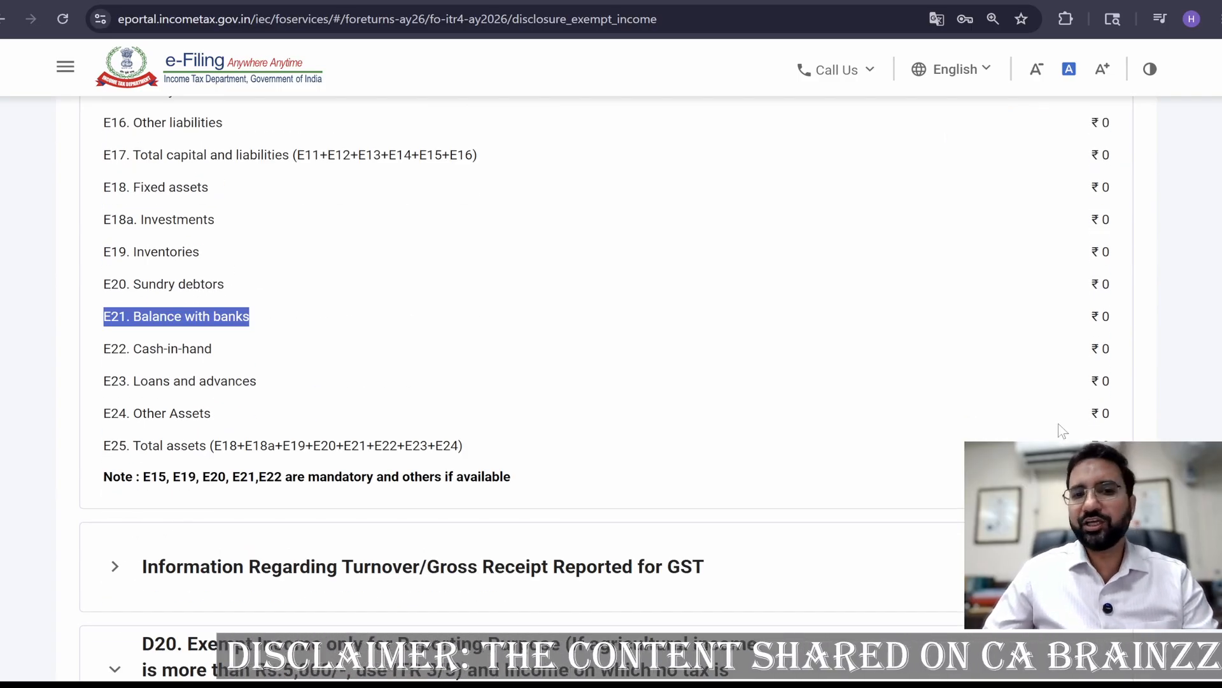
{"action": "scroll", "coordinate": [1062, 431], "scroll_direction": "up", "scroll_amount": 4}
Step: Open Financial Particulars of the Business for editing, check the E11 to E25 fields, and save them as they are
{"action": "left_click", "coordinate": [981, 216]}
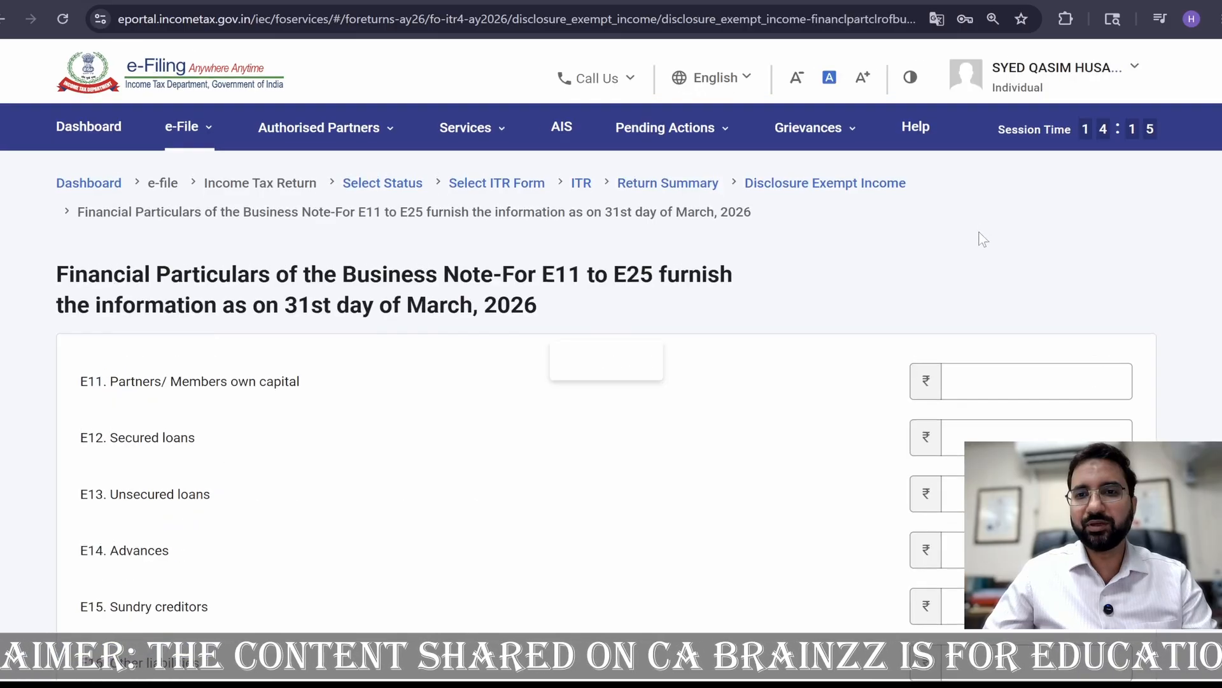
{"action": "scroll", "coordinate": [836, 502], "scroll_direction": "down", "scroll_amount": 3}
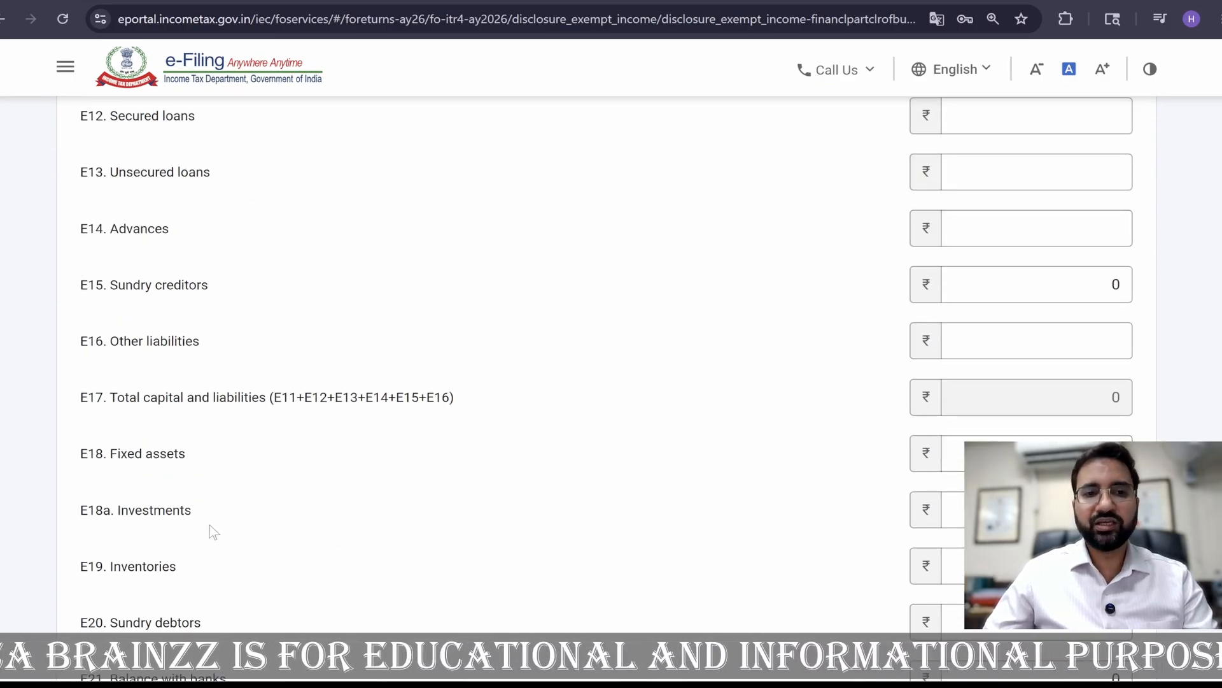
{"action": "scroll", "coordinate": [210, 528], "scroll_direction": "down", "scroll_amount": 2}
{"action": "scroll", "coordinate": [237, 542], "scroll_direction": "down", "scroll_amount": 1}
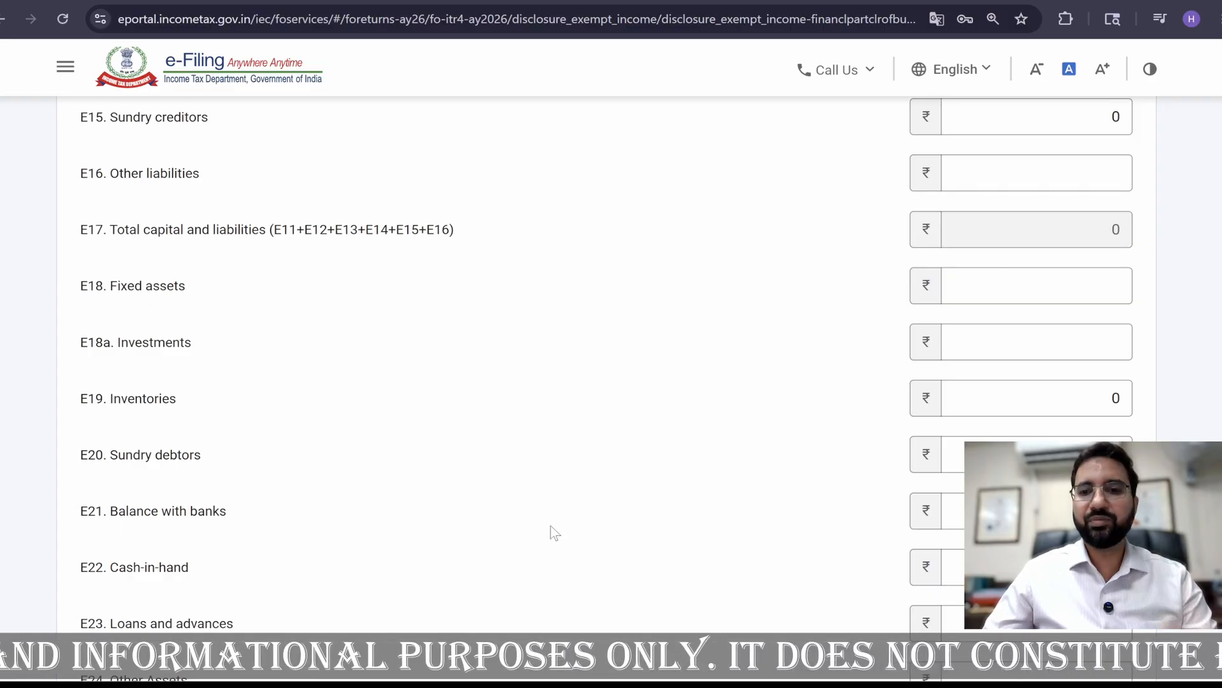
{"action": "scroll", "coordinate": [552, 527], "scroll_direction": "down", "scroll_amount": 5}
{"action": "left_click", "coordinate": [1107, 494]}
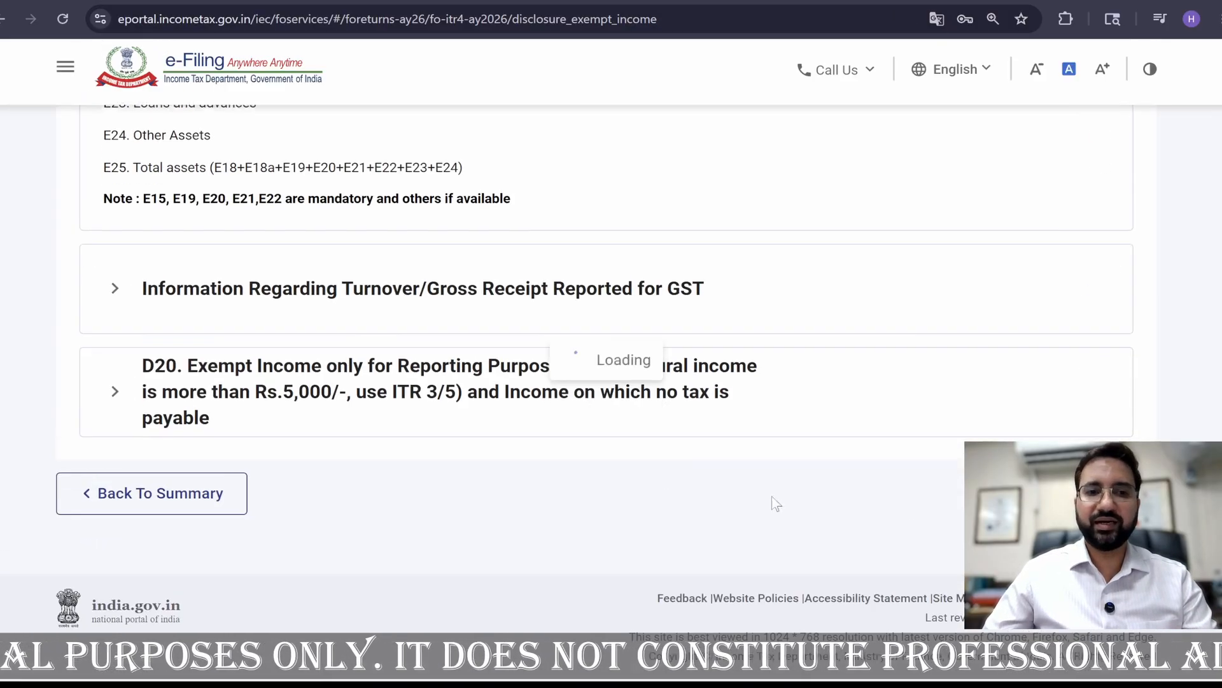
Step: Examine the entry form for turnover reported for GST without adding an entry, and confirm the Disclosure Exempt Income schedule
{"action": "scroll", "coordinate": [750, 470], "scroll_direction": "up", "scroll_amount": 6}
{"action": "scroll", "coordinate": [598, 532], "scroll_direction": "down", "scroll_amount": 3}
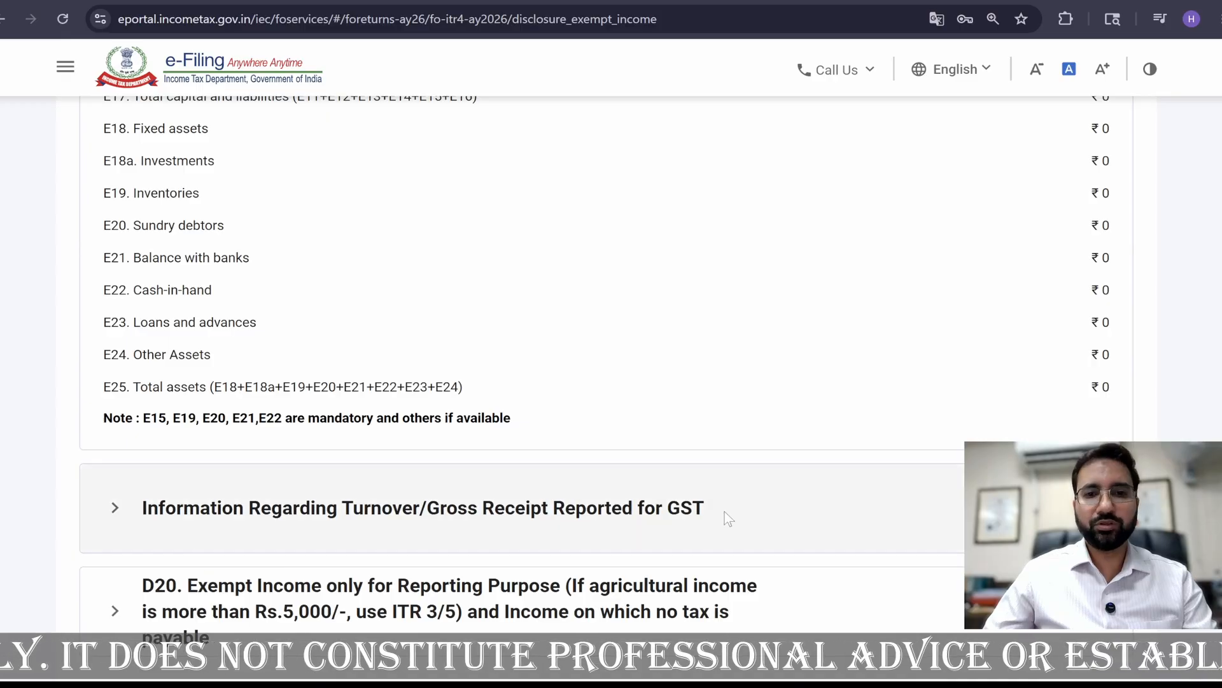
{"action": "left_click", "coordinate": [726, 510]}
{"action": "scroll", "coordinate": [817, 459], "scroll_direction": "down", "scroll_amount": 3}
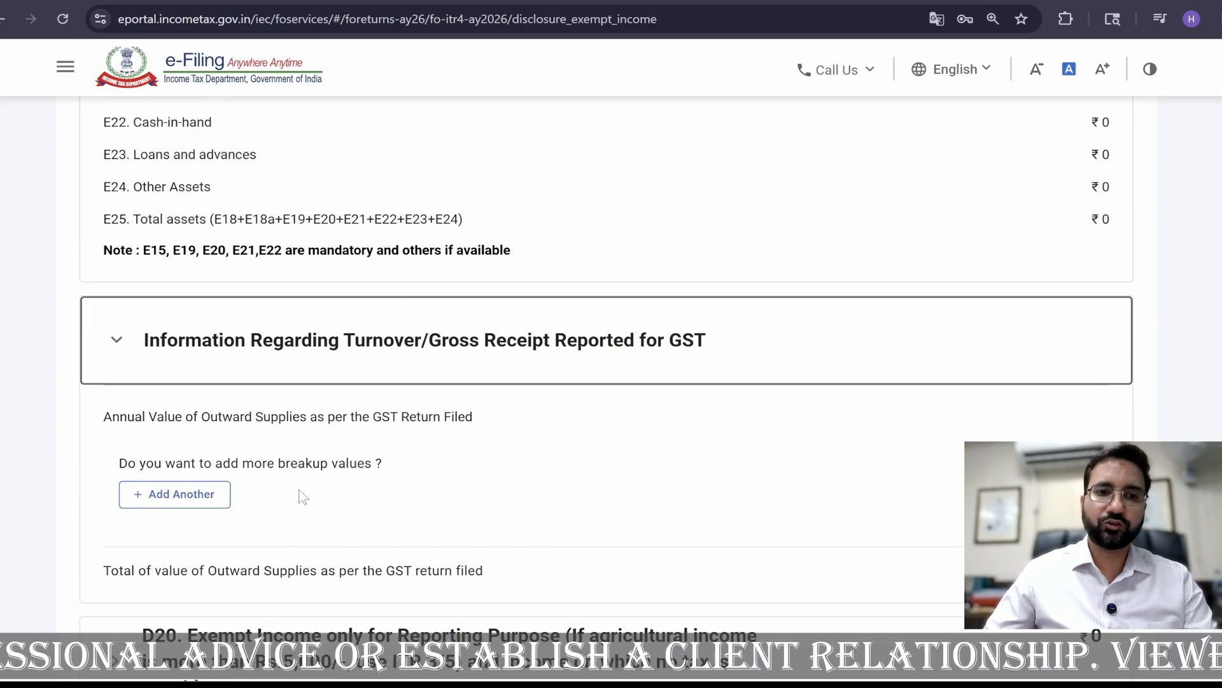
{"action": "left_click", "coordinate": [159, 497]}
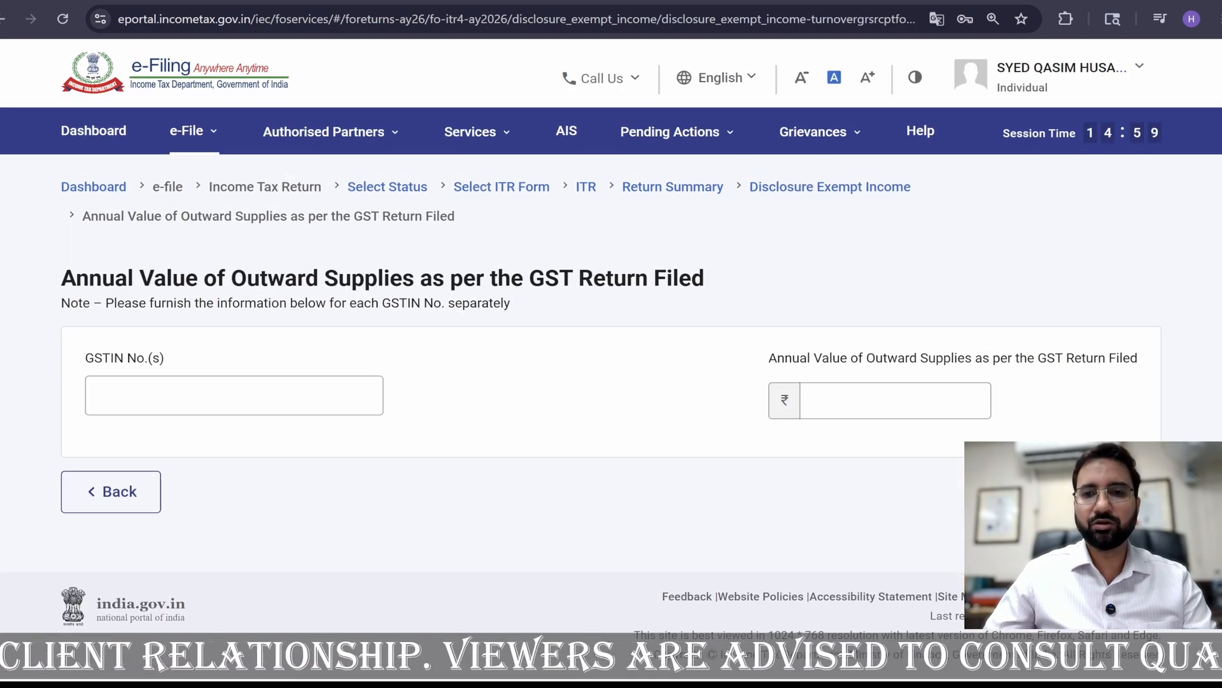
{"action": "left_click", "coordinate": [117, 492]}
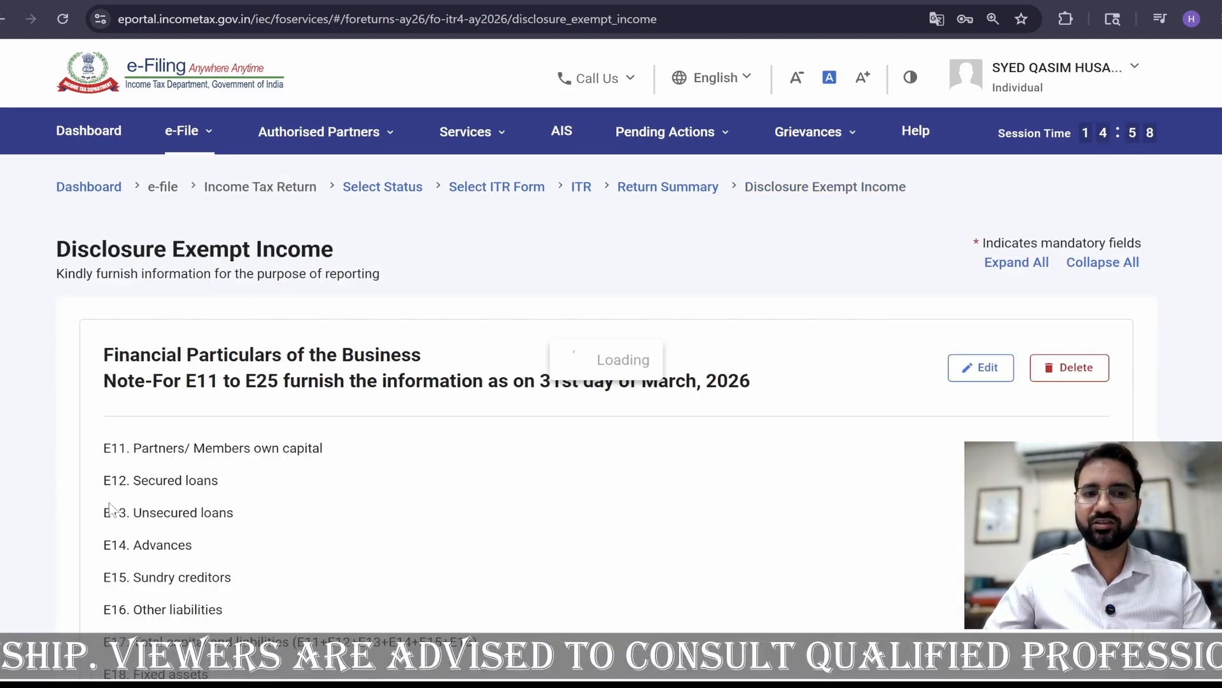
{"action": "scroll", "coordinate": [830, 506], "scroll_direction": "down", "scroll_amount": 15}
{"action": "left_click", "coordinate": [150, 494]}
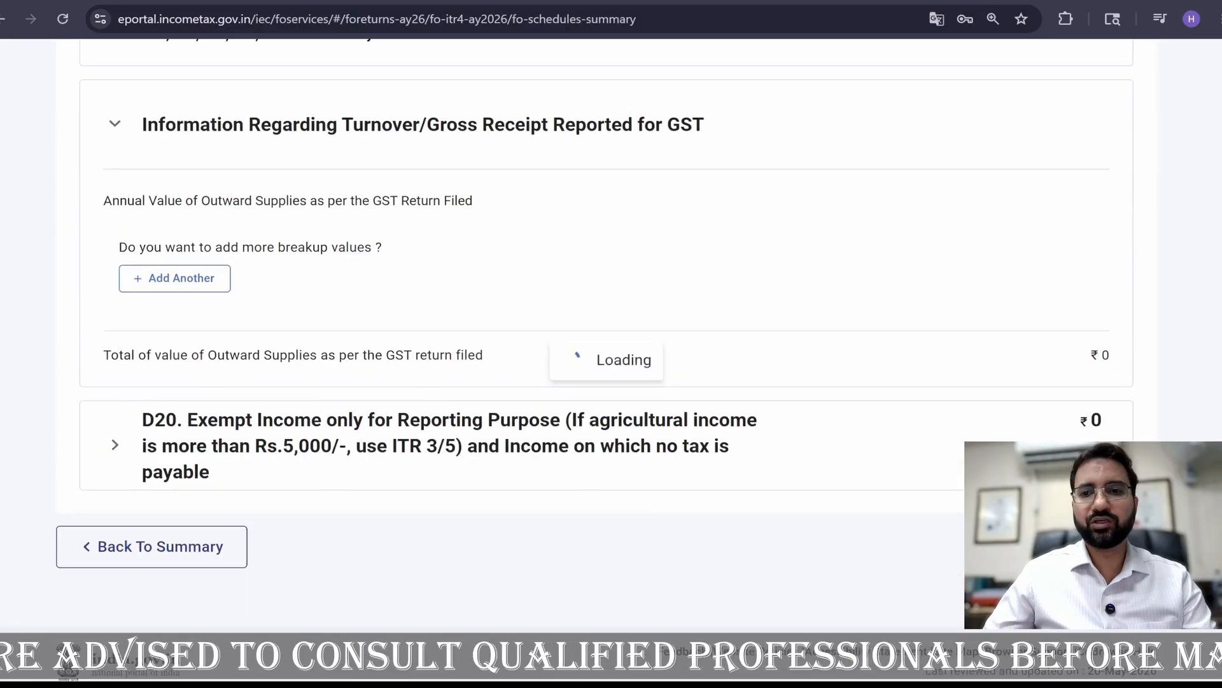
Step: Open the LTCG u/s 112A schedule, examine its fields, and return to the summary without entering anything
{"action": "scroll", "coordinate": [570, 328], "scroll_direction": "up", "scroll_amount": 3}
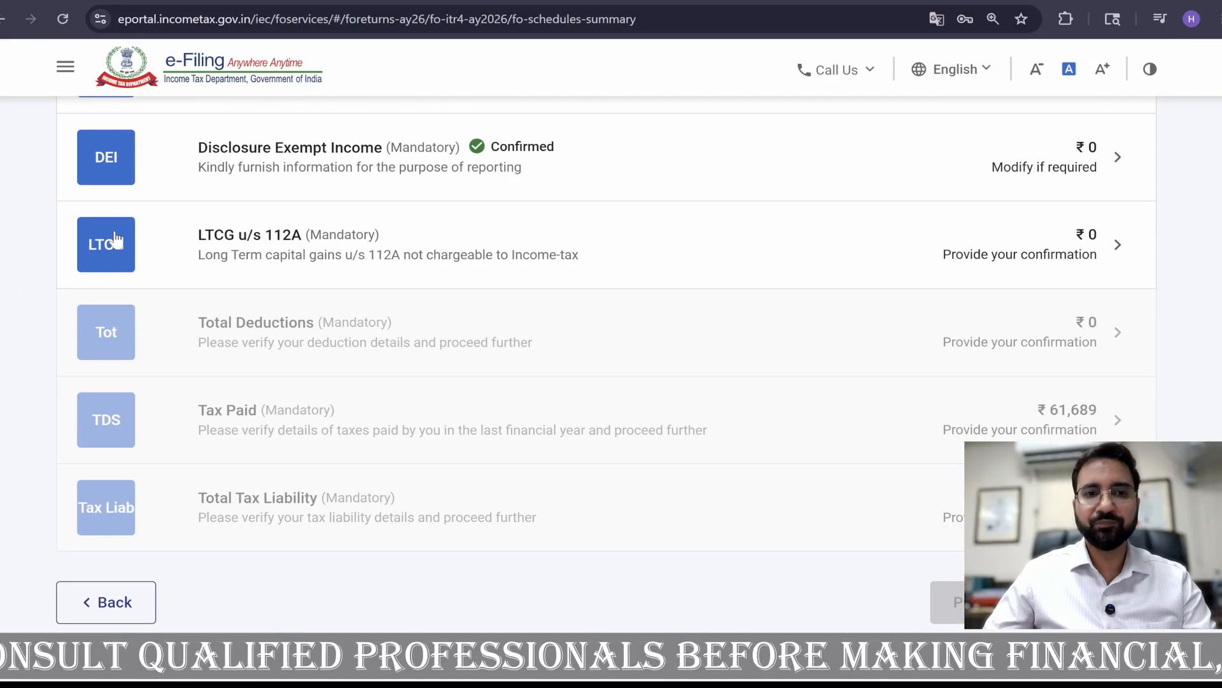
{"action": "left_click", "coordinate": [1064, 261]}
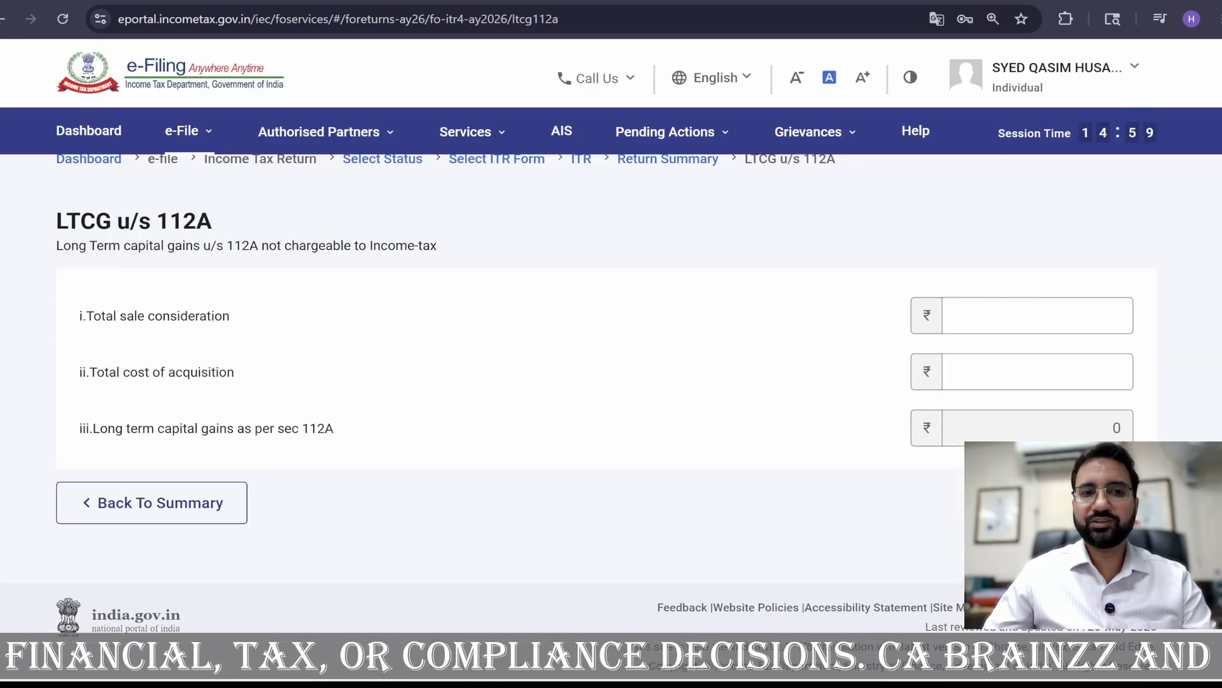
{"action": "left_click", "coordinate": [140, 513]}
{"action": "scroll", "coordinate": [709, 532], "scroll_direction": "down", "scroll_amount": 7}
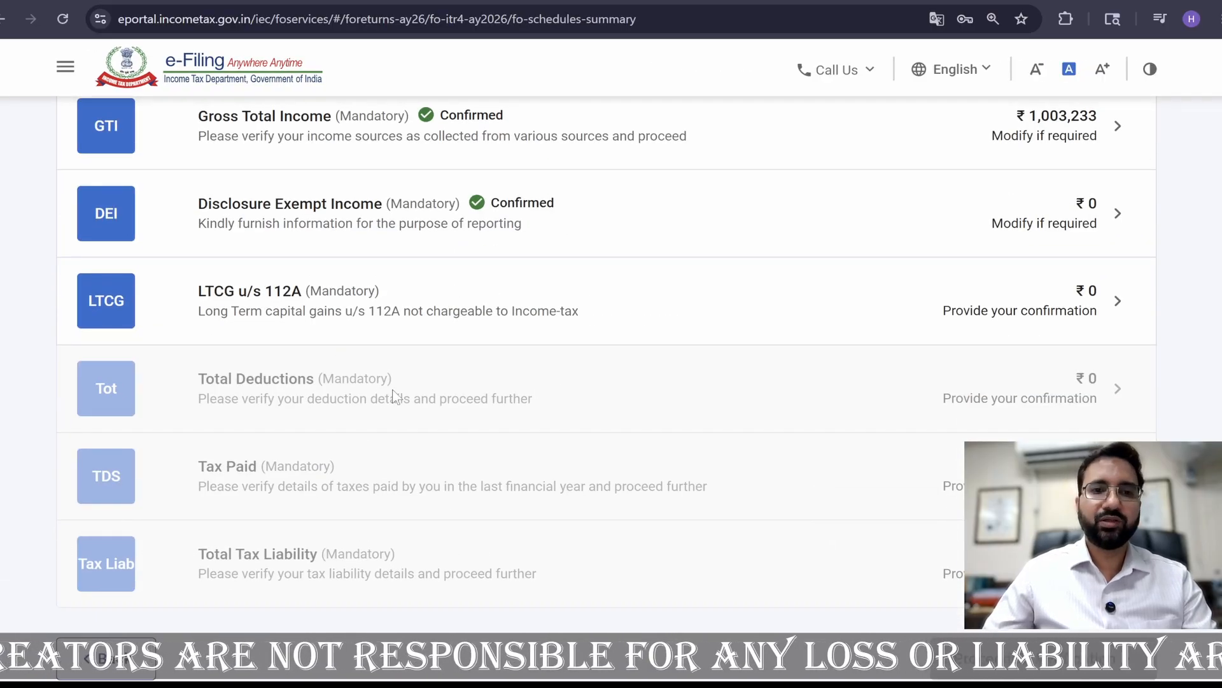
{"action": "scroll", "coordinate": [1197, 436], "scroll_direction": "down", "scroll_amount": 1}
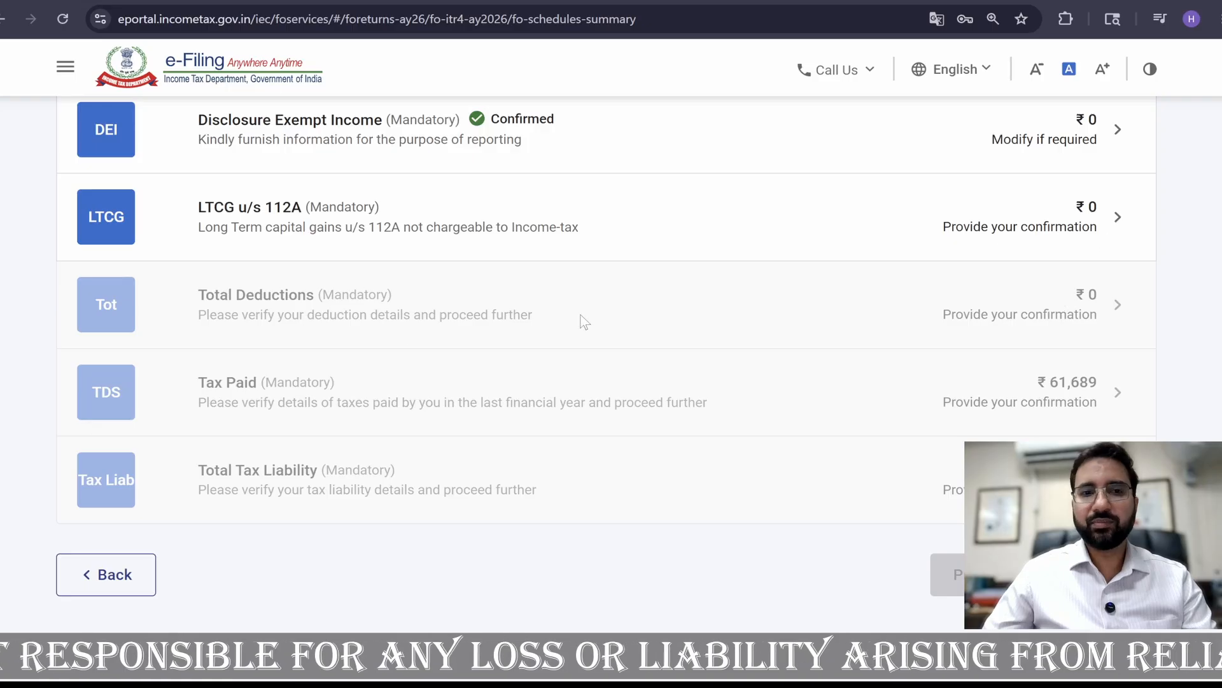
Step: In LTCG u/s 112A, set total sale consideration and total cost of acquisition to 0 and confirm the schedule
{"action": "left_click", "coordinate": [1099, 217]}
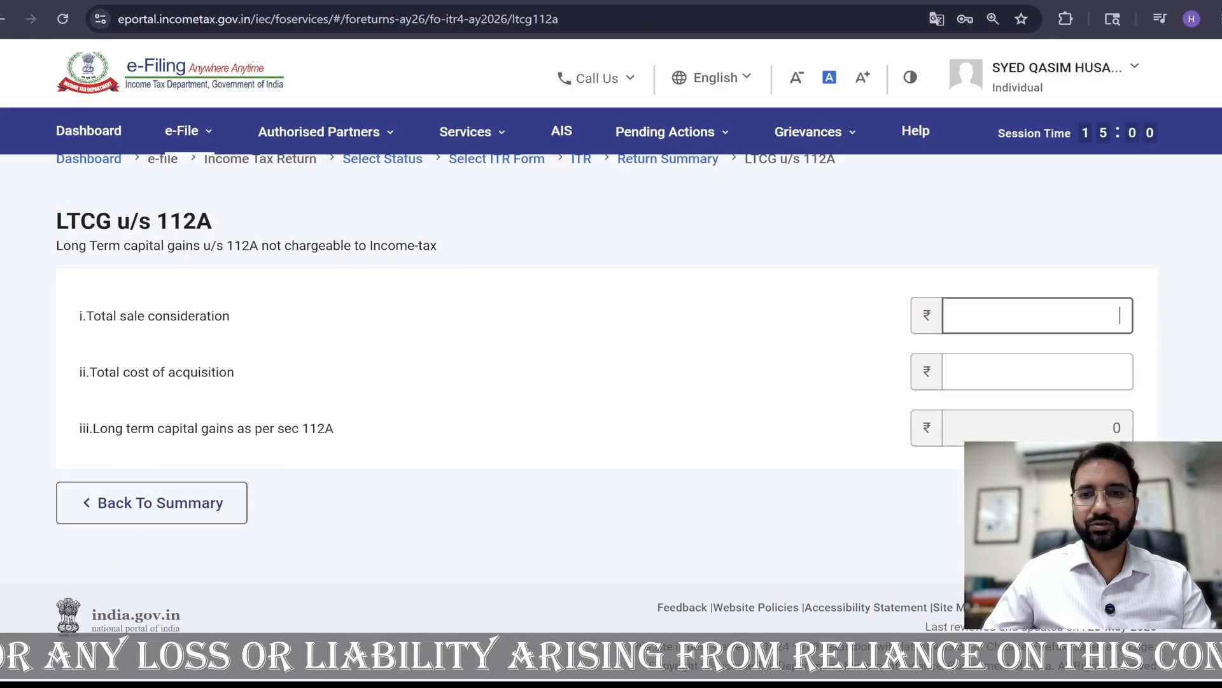
{"action": "type", "text": "0"}
{"action": "key", "text": "Tab"}
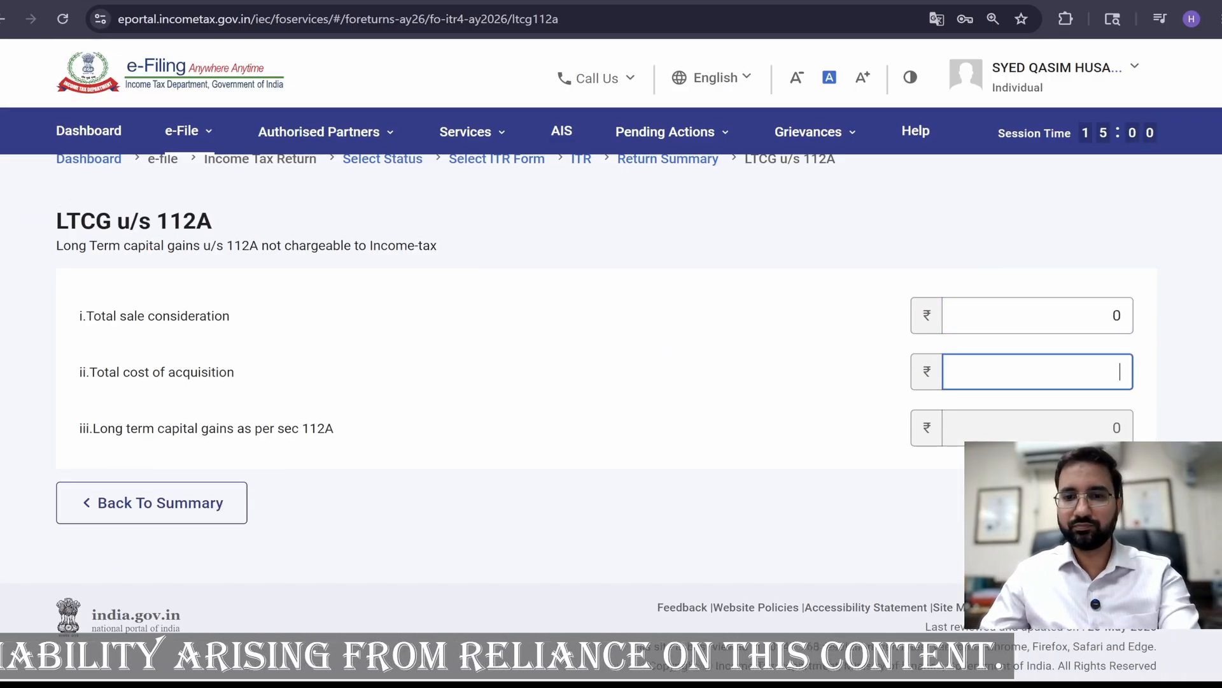
{"action": "type", "text": "0"}
{"action": "left_click", "coordinate": [1061, 503]}
{"action": "scroll", "coordinate": [918, 530], "scroll_direction": "down", "scroll_amount": 5}
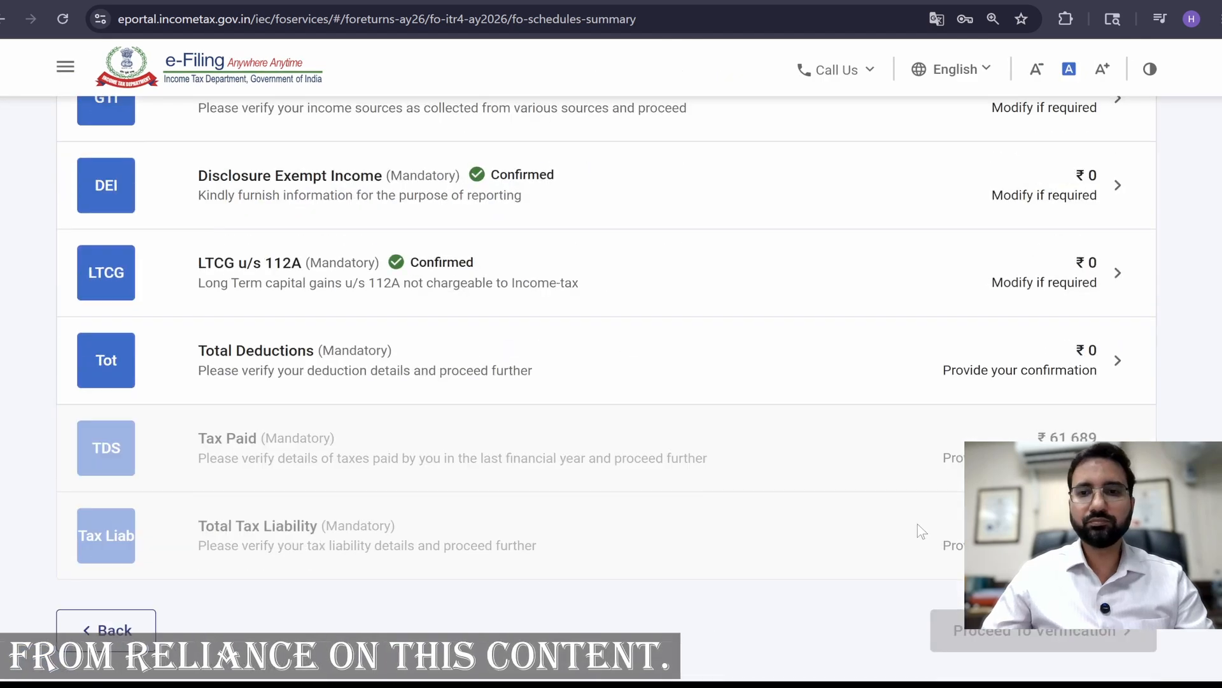
Step: Open Total Deductions, review the 80CCH and other deduction items, and confirm the schedule
{"action": "left_click", "coordinate": [1046, 367]}
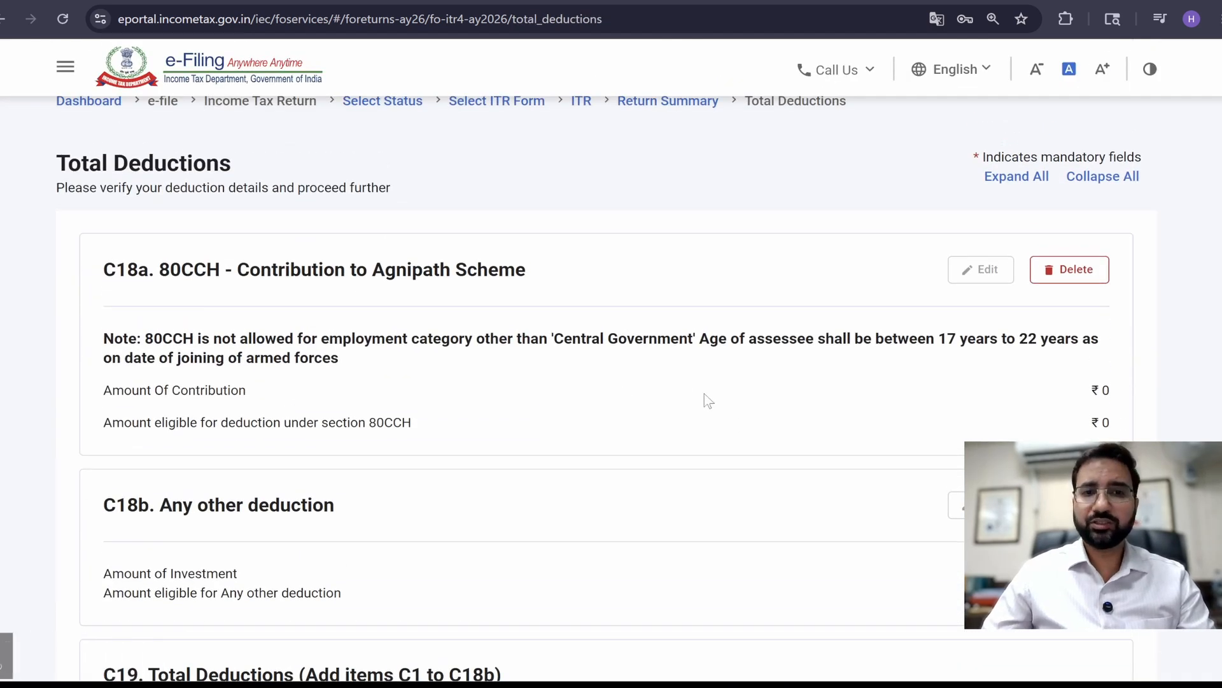
{"action": "scroll", "coordinate": [262, 242], "scroll_direction": "down", "scroll_amount": 1}
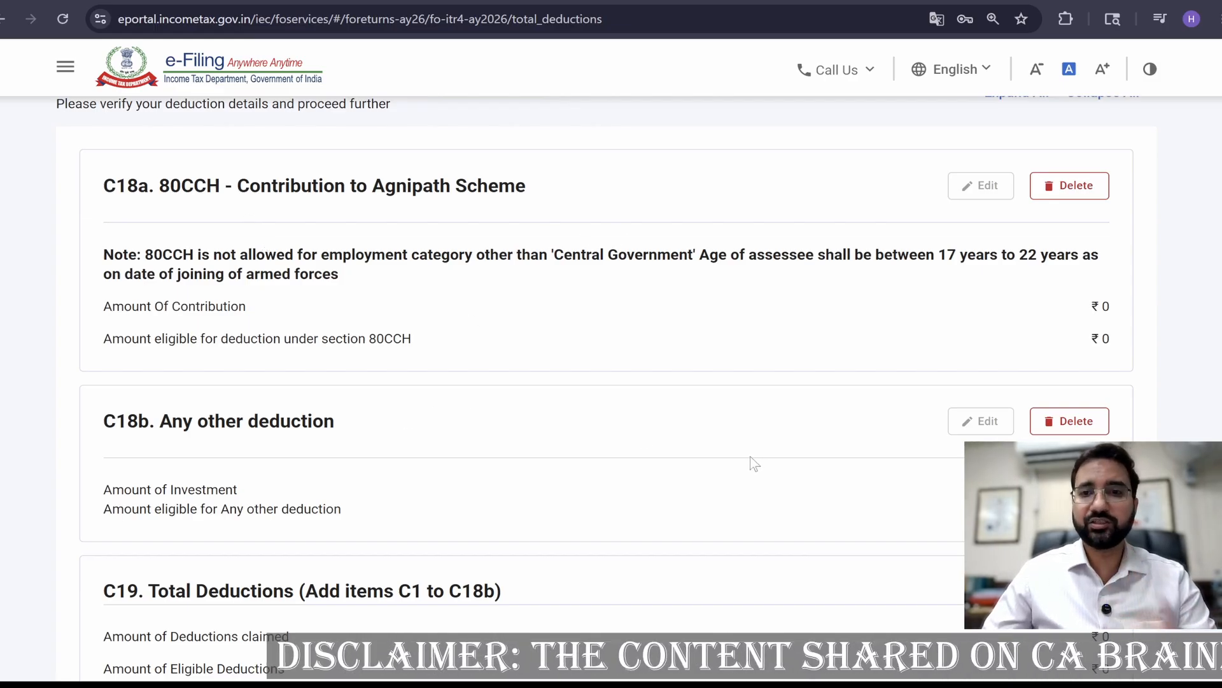
{"action": "scroll", "coordinate": [747, 458], "scroll_direction": "down", "scroll_amount": 3}
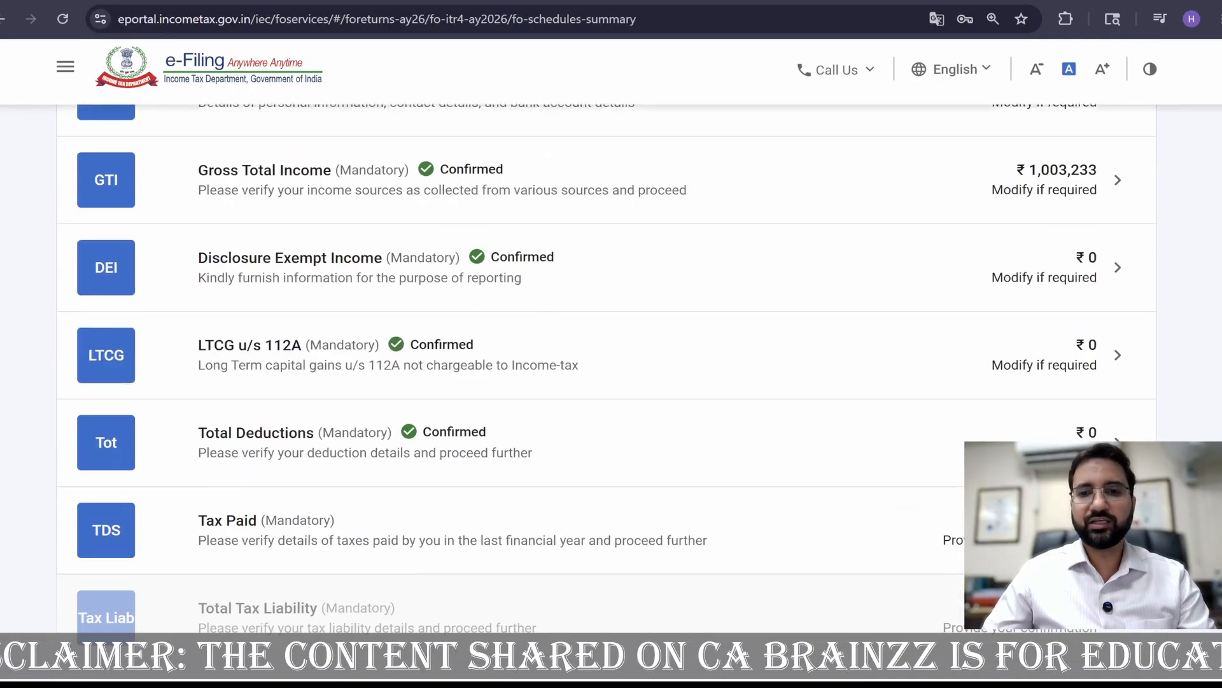
Step: Review the TDS, TCS, and Advance Tax and Self Assessment Tax Payments sections under Tax Paid, and confirm the schedule
{"action": "left_click", "coordinate": [1076, 454]}
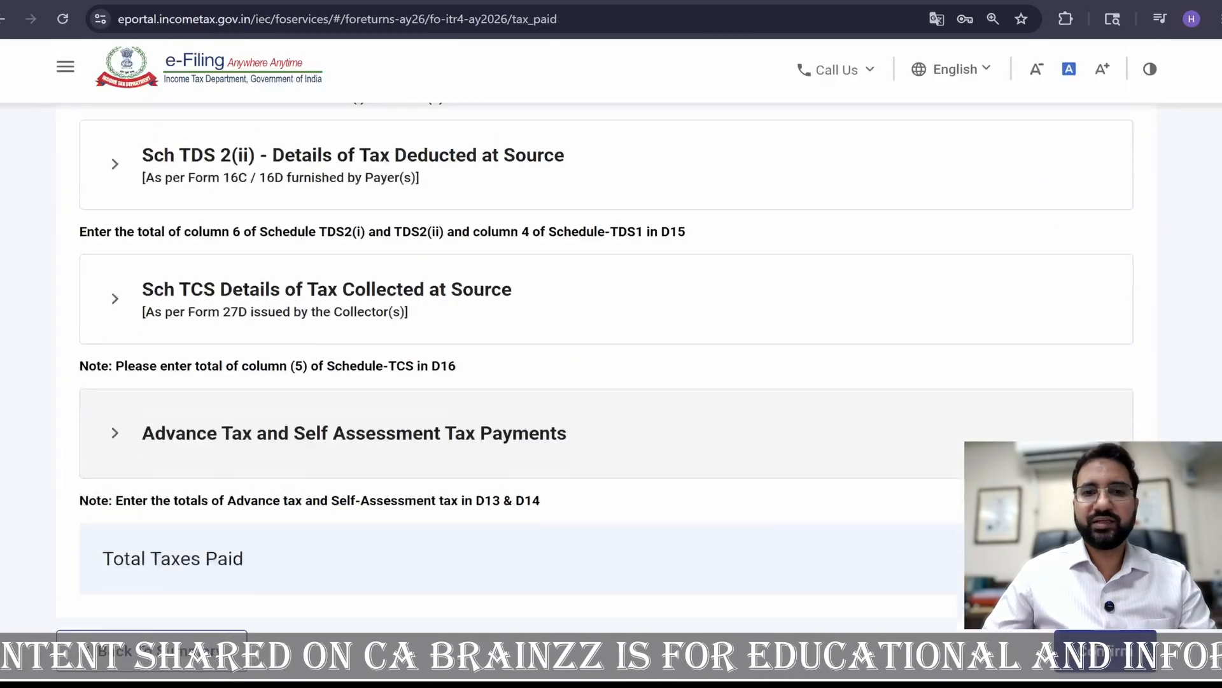
{"action": "scroll", "coordinate": [561, 411], "scroll_direction": "up", "scroll_amount": 6}
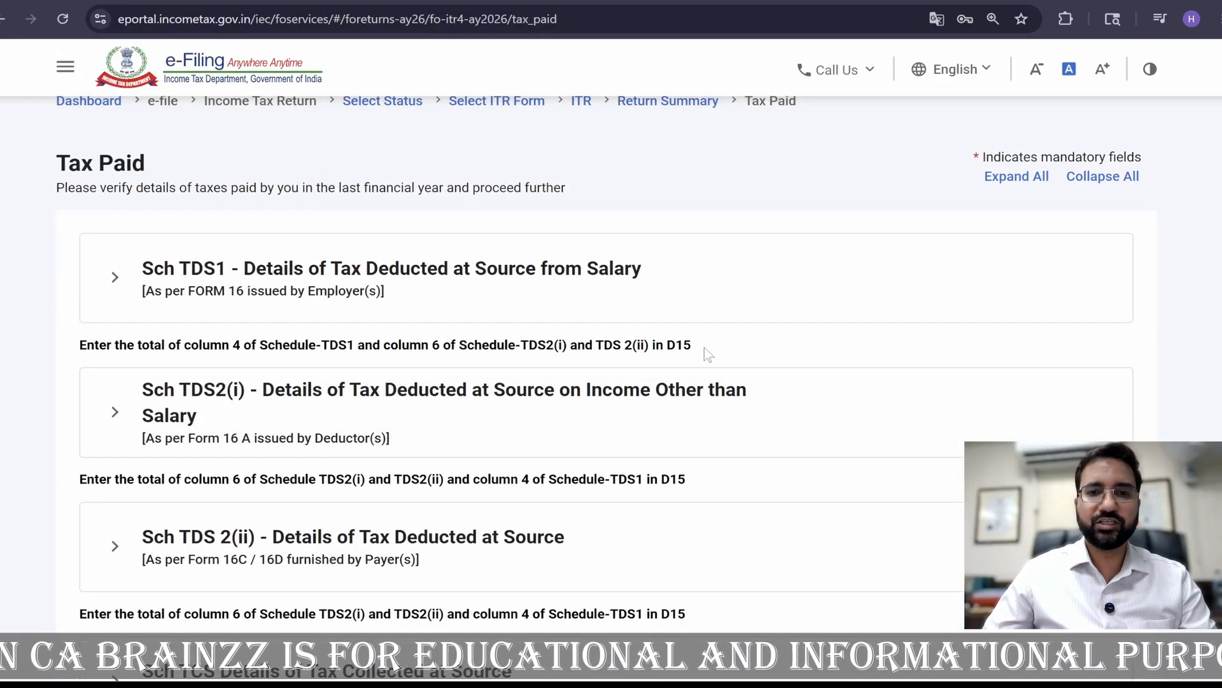
{"action": "scroll", "coordinate": [700, 356], "scroll_direction": "down", "scroll_amount": 2}
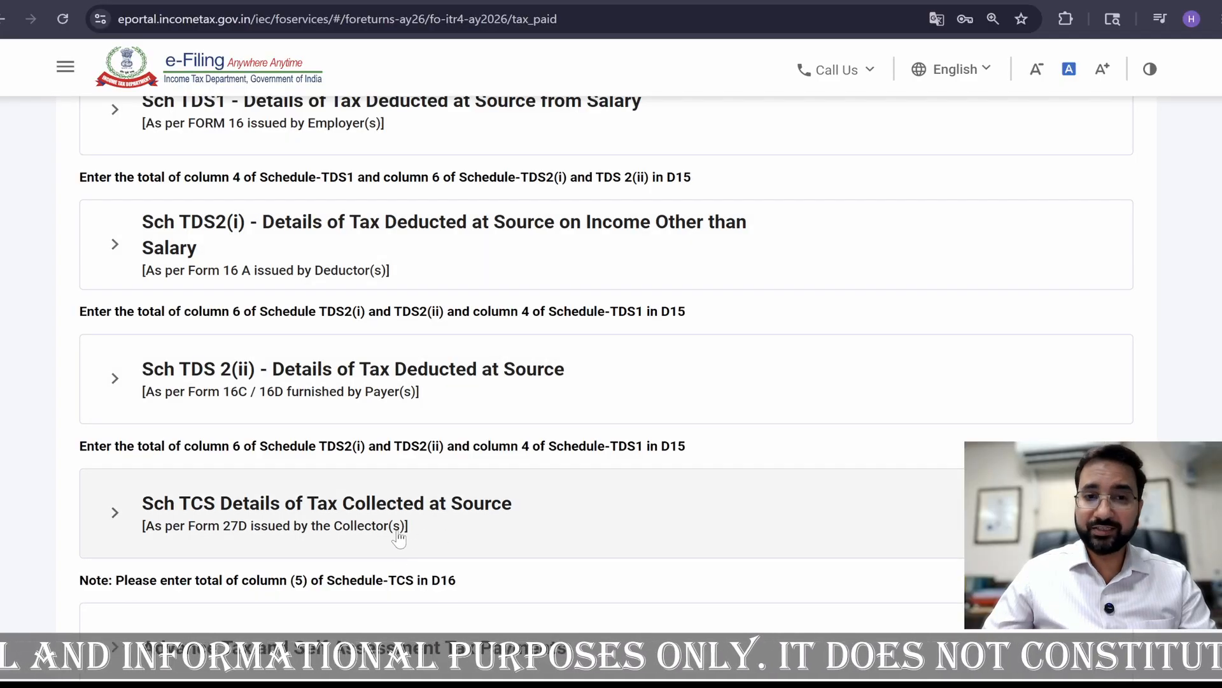
{"action": "scroll", "coordinate": [399, 538], "scroll_direction": "down", "scroll_amount": 2}
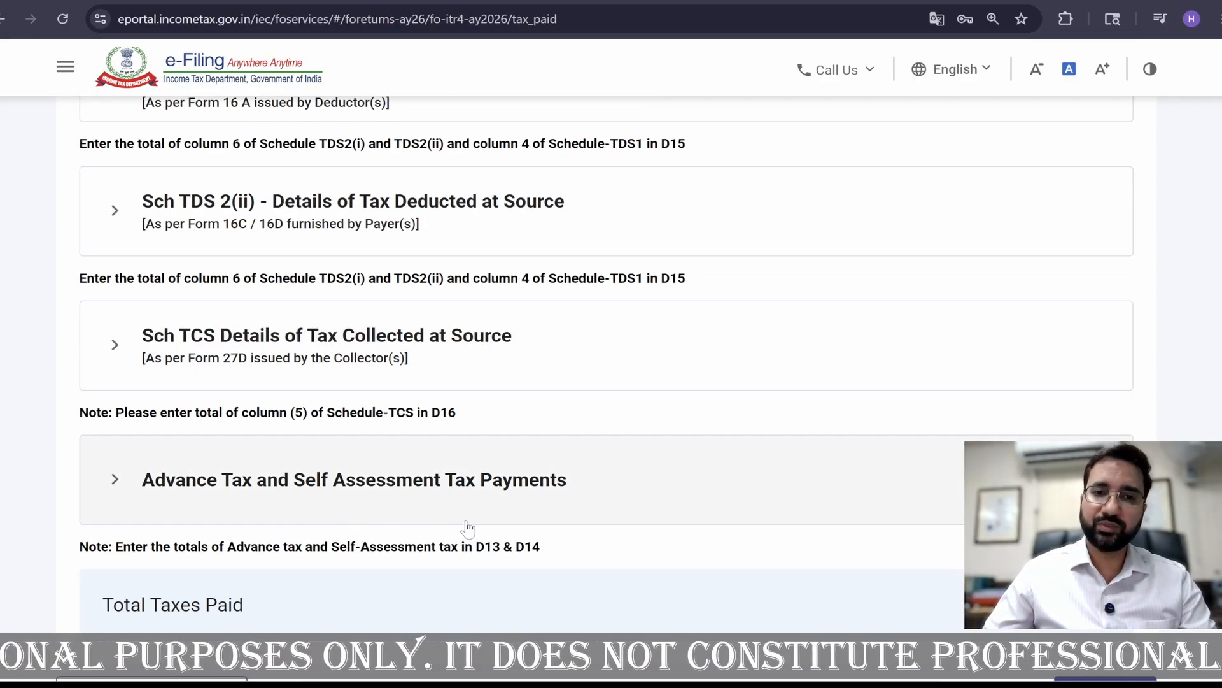
{"action": "left_click", "coordinate": [475, 513]}
{"action": "scroll", "coordinate": [786, 442], "scroll_direction": "down", "scroll_amount": 2}
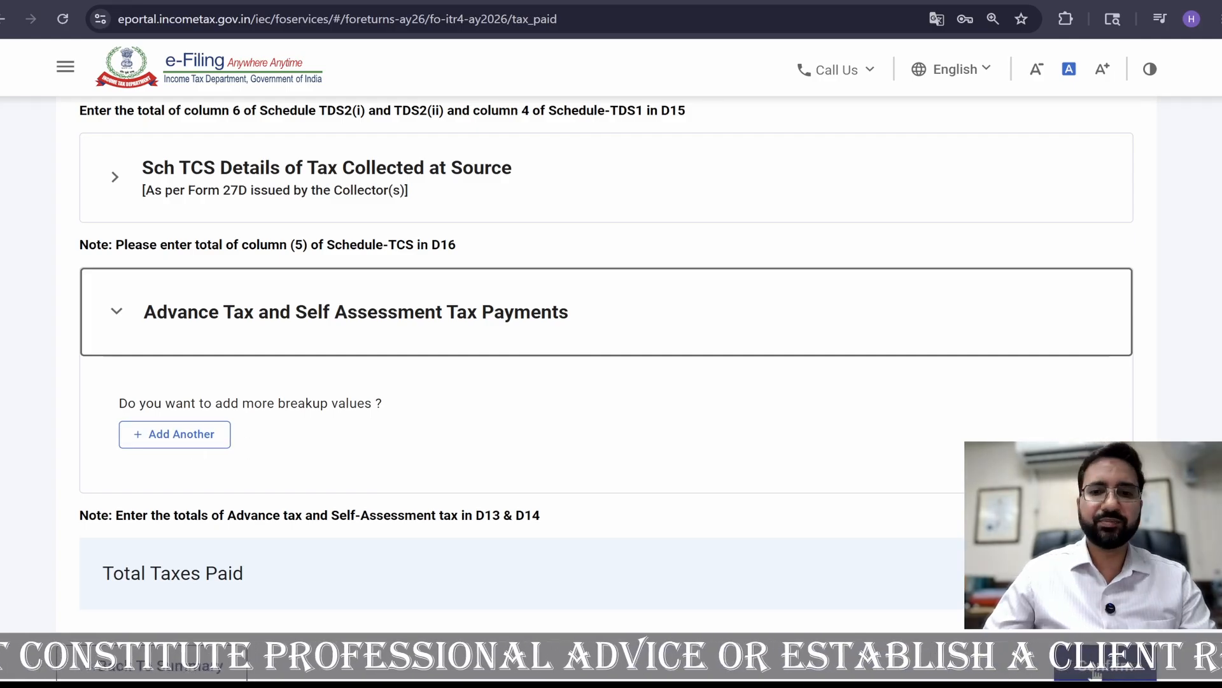
{"action": "left_click", "coordinate": [1092, 672]}
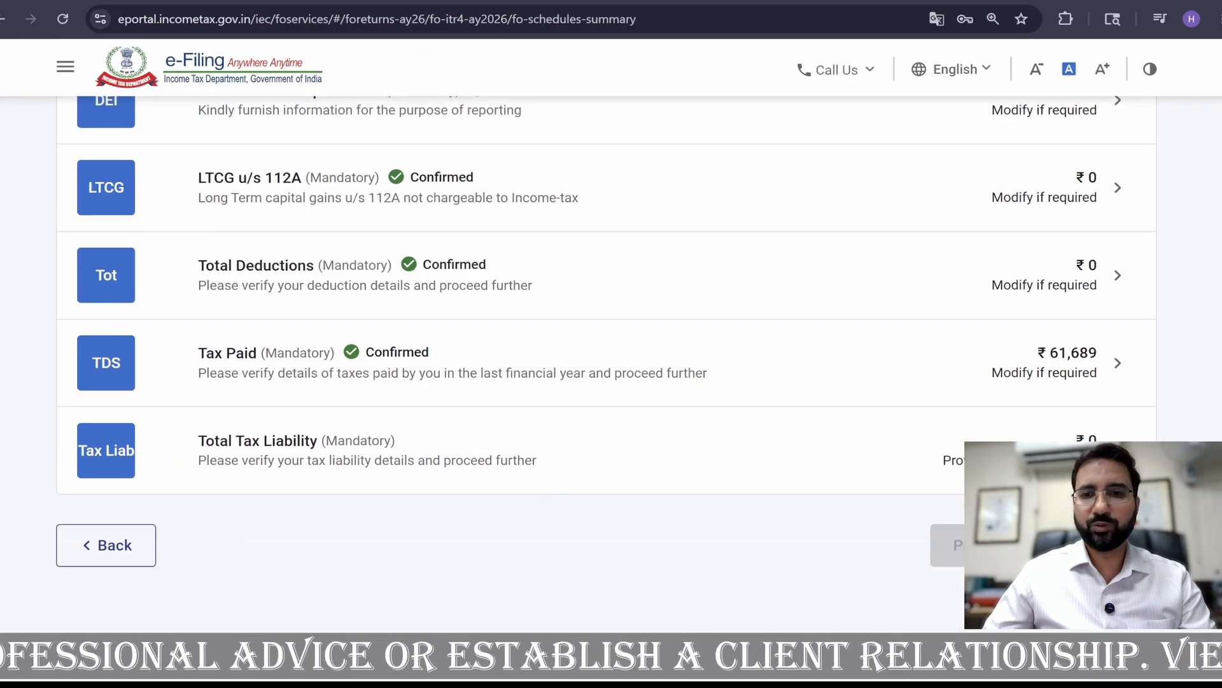
Step: Open Total Tax Liability, review the computation of income, tax, interest and fees, and confirm the schedule
{"action": "left_click", "coordinate": [1044, 454]}
{"action": "scroll", "coordinate": [1017, 323], "scroll_direction": "up", "scroll_amount": 5}
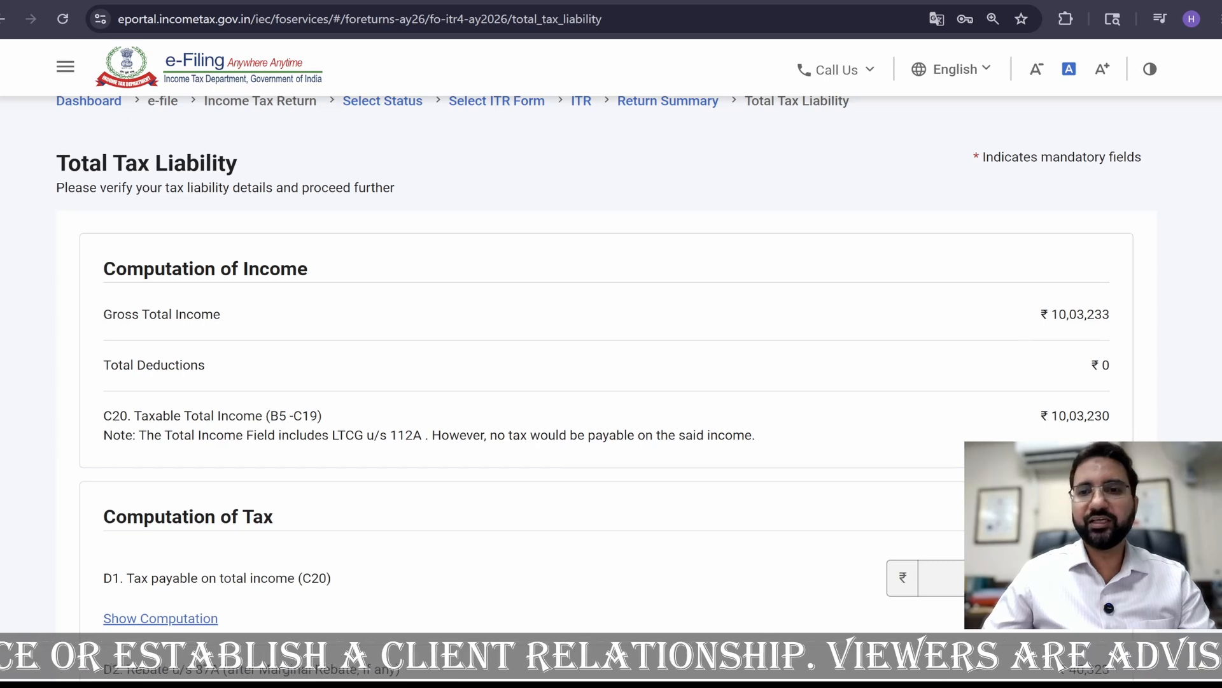
{"action": "scroll", "coordinate": [1044, 322], "scroll_direction": "down", "scroll_amount": 1}
{"action": "scroll", "coordinate": [1057, 344], "scroll_direction": "down", "scroll_amount": 1}
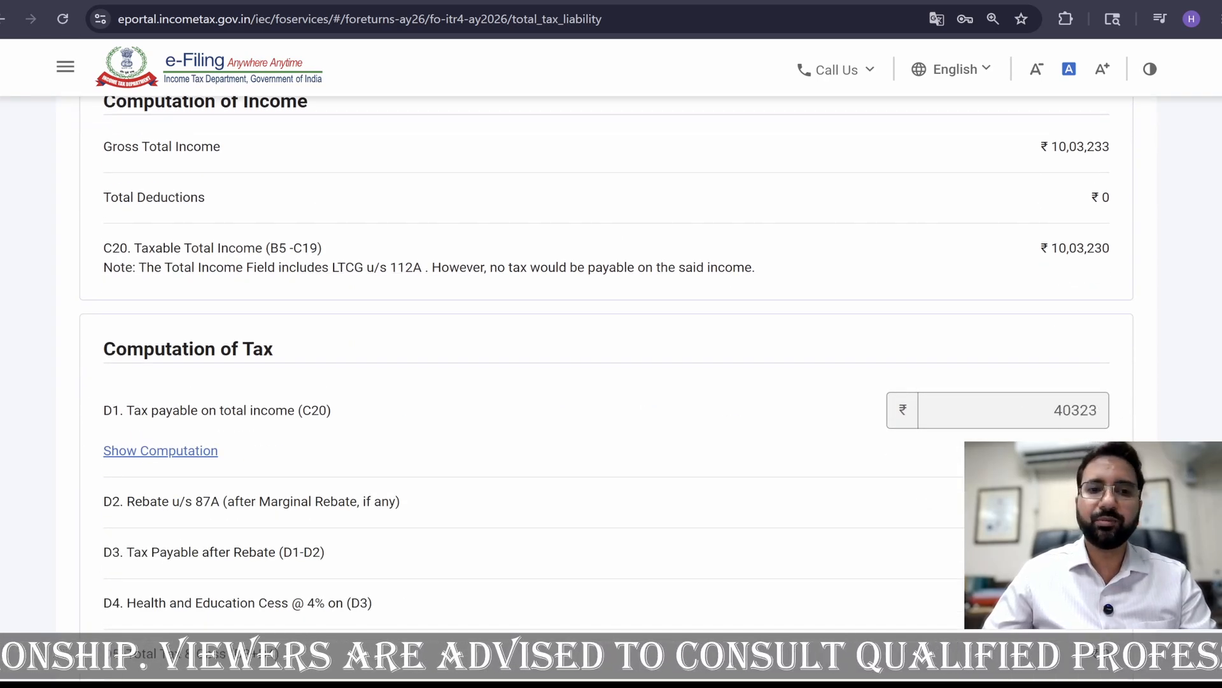
{"action": "scroll", "coordinate": [1095, 374], "scroll_direction": "down", "scroll_amount": 1}
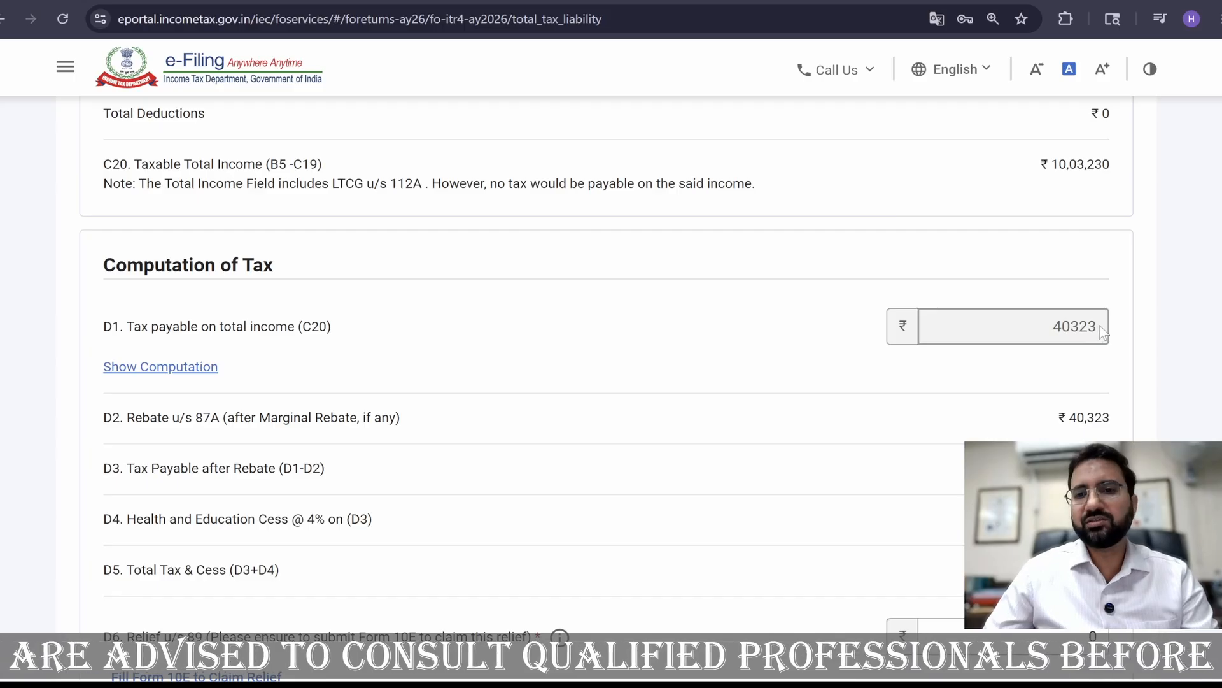
{"action": "scroll", "coordinate": [1103, 331], "scroll_direction": "down", "scroll_amount": 3}
{"action": "scroll", "coordinate": [1105, 429], "scroll_direction": "down", "scroll_amount": 8}
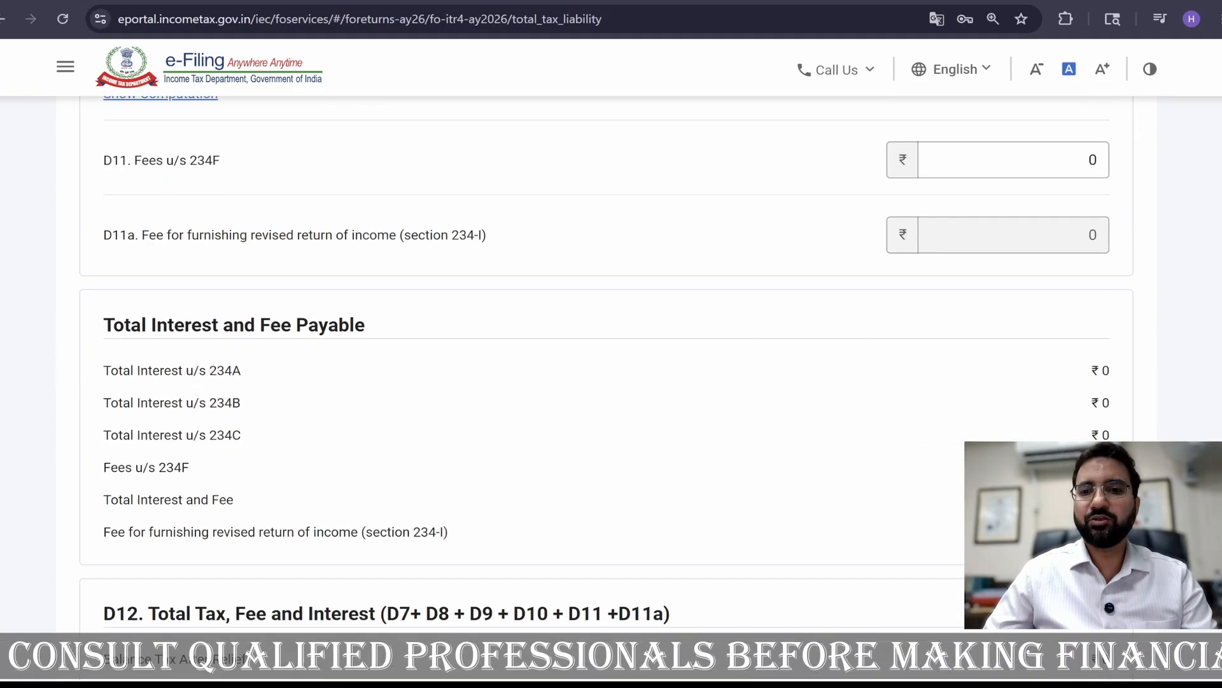
{"action": "scroll", "coordinate": [604, 363], "scroll_direction": "down", "scroll_amount": 3}
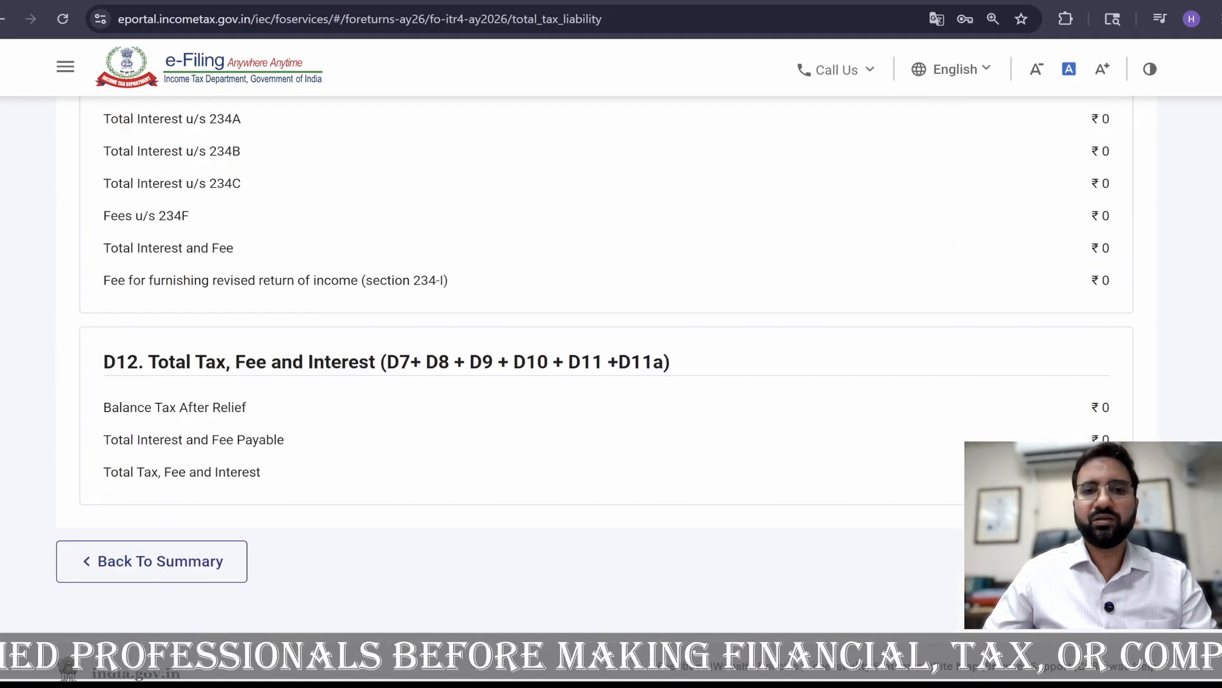
{"action": "left_click", "coordinate": [1097, 560]}
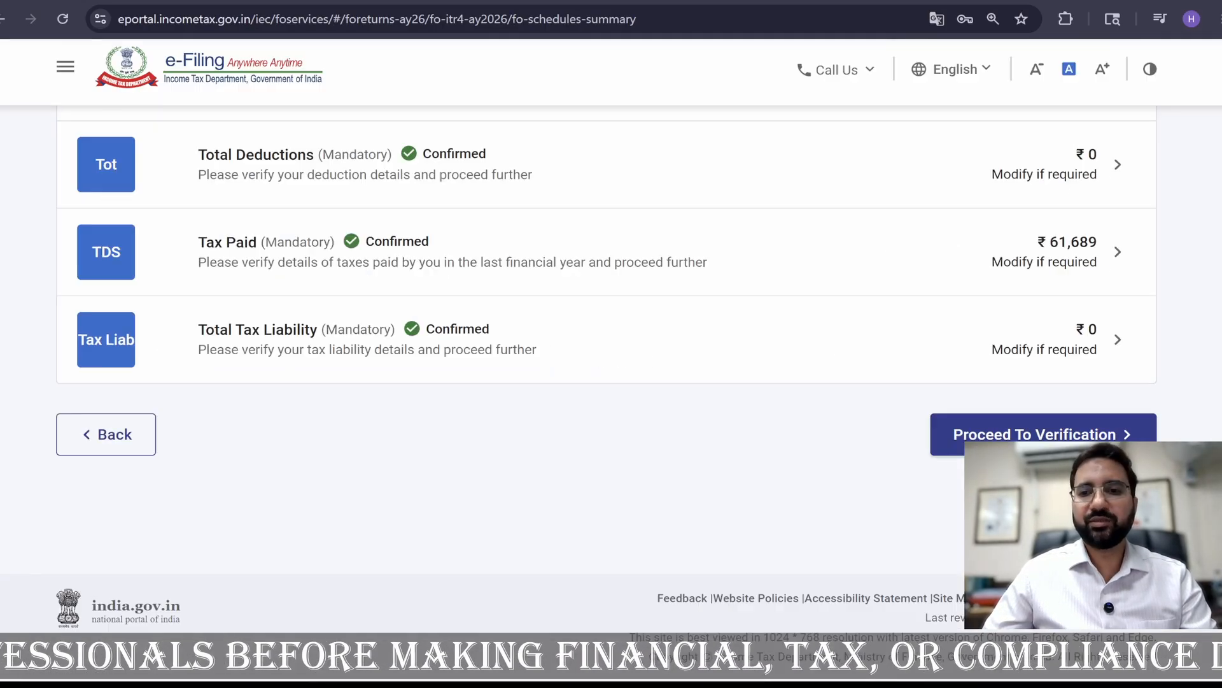
Step: Proceed to verification and review the tax summary's taxable income, deductions, tax payable, tax paid and refund sections
{"action": "left_click", "coordinate": [1055, 435]}
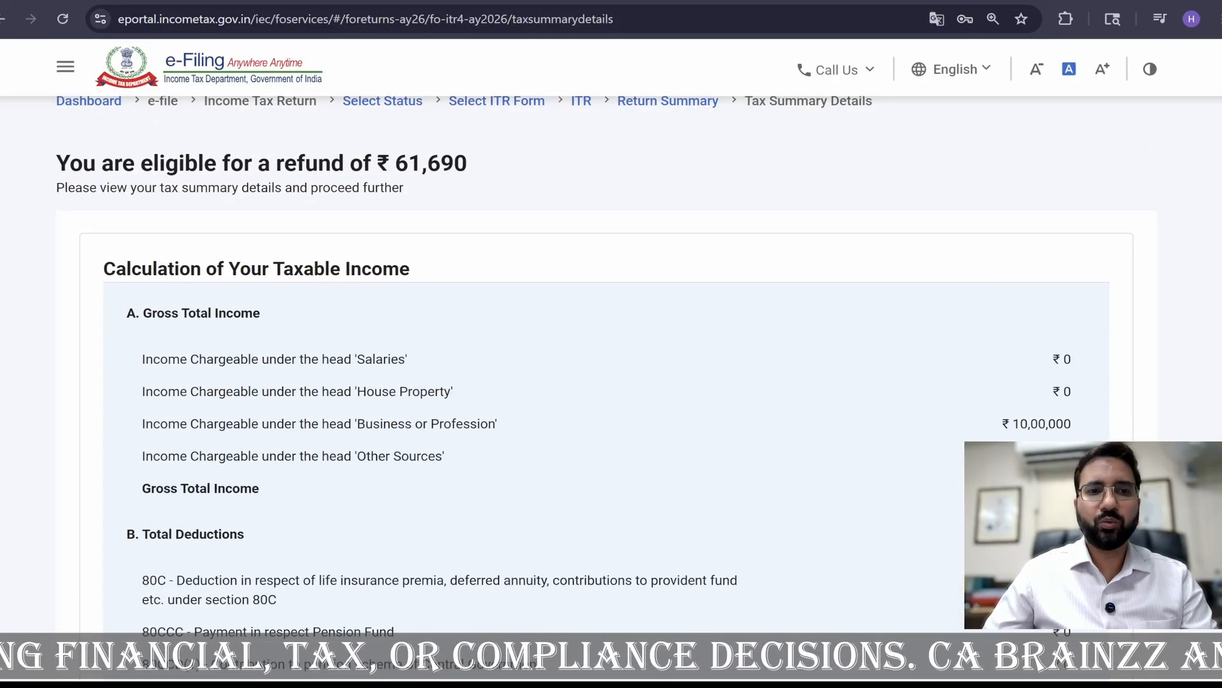
{"action": "scroll", "coordinate": [956, 427], "scroll_direction": "down", "scroll_amount": 5}
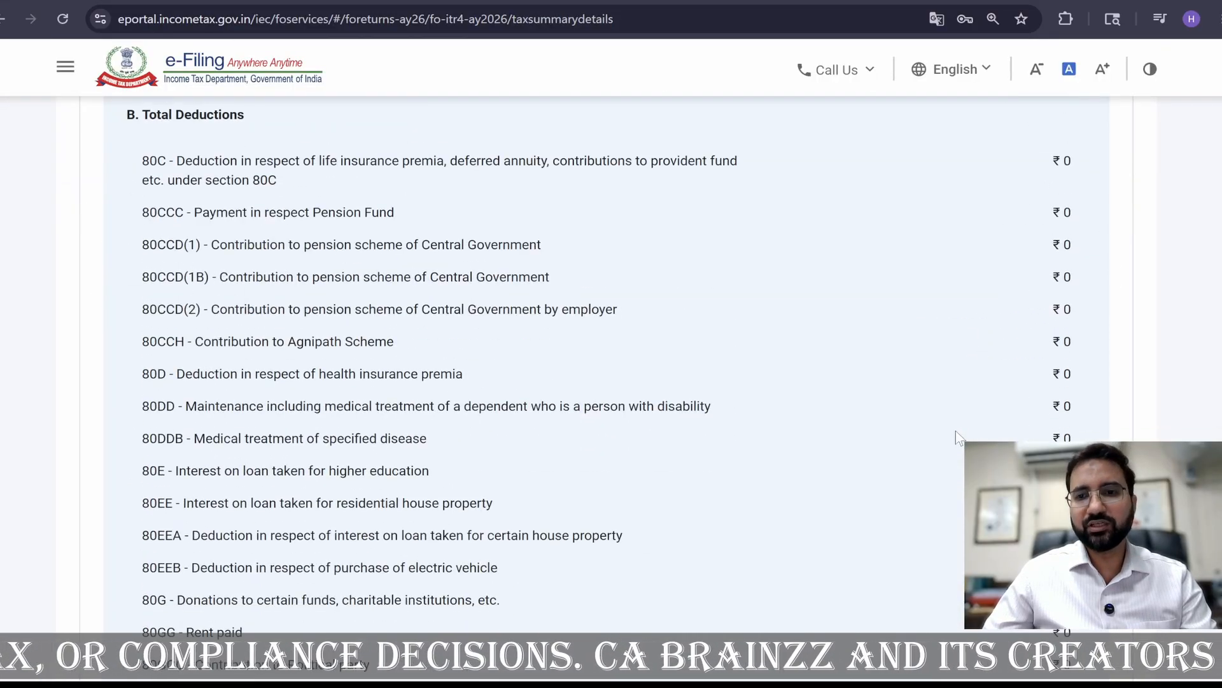
{"action": "scroll", "coordinate": [956, 430], "scroll_direction": "down", "scroll_amount": 10}
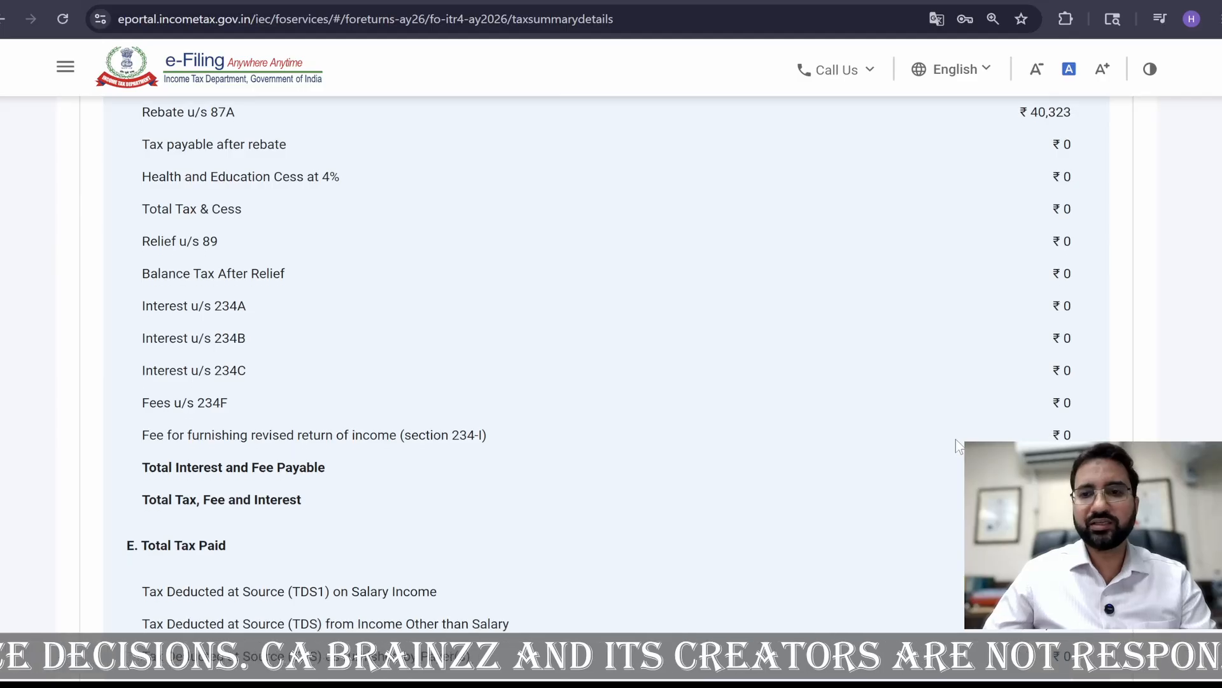
{"action": "scroll", "coordinate": [956, 438], "scroll_direction": "down", "scroll_amount": 4}
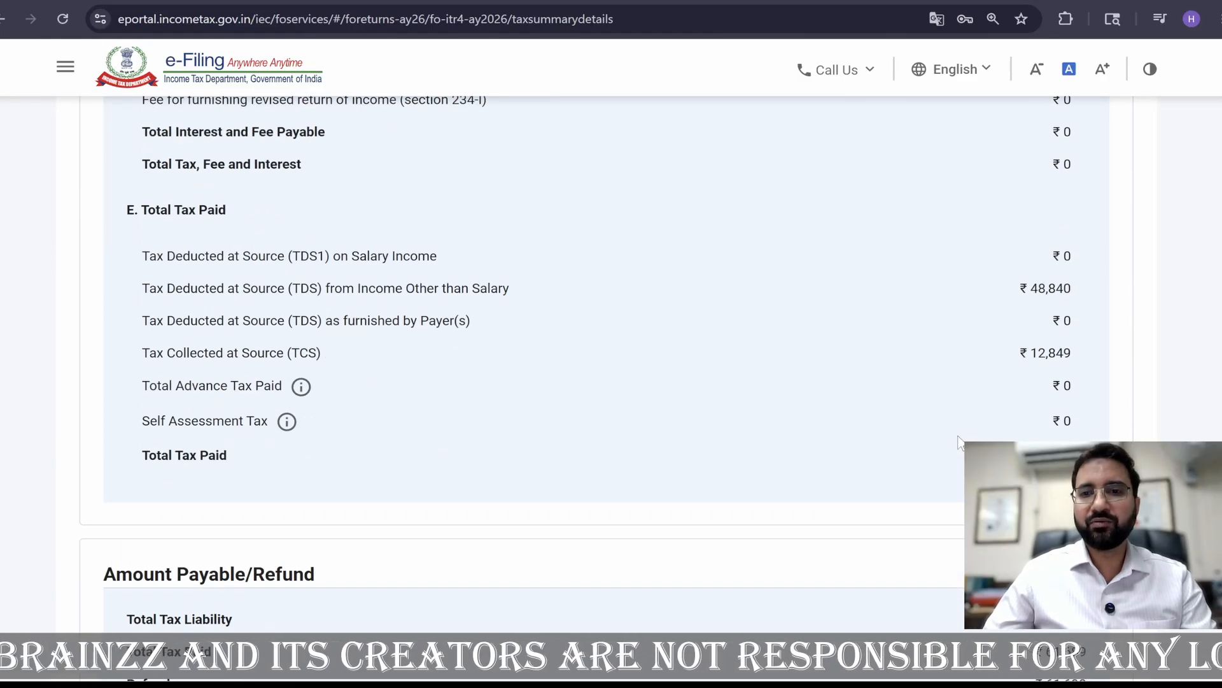
{"action": "scroll", "coordinate": [959, 439], "scroll_direction": "down", "scroll_amount": 1}
{"action": "scroll", "coordinate": [1051, 382], "scroll_direction": "down", "scroll_amount": 2}
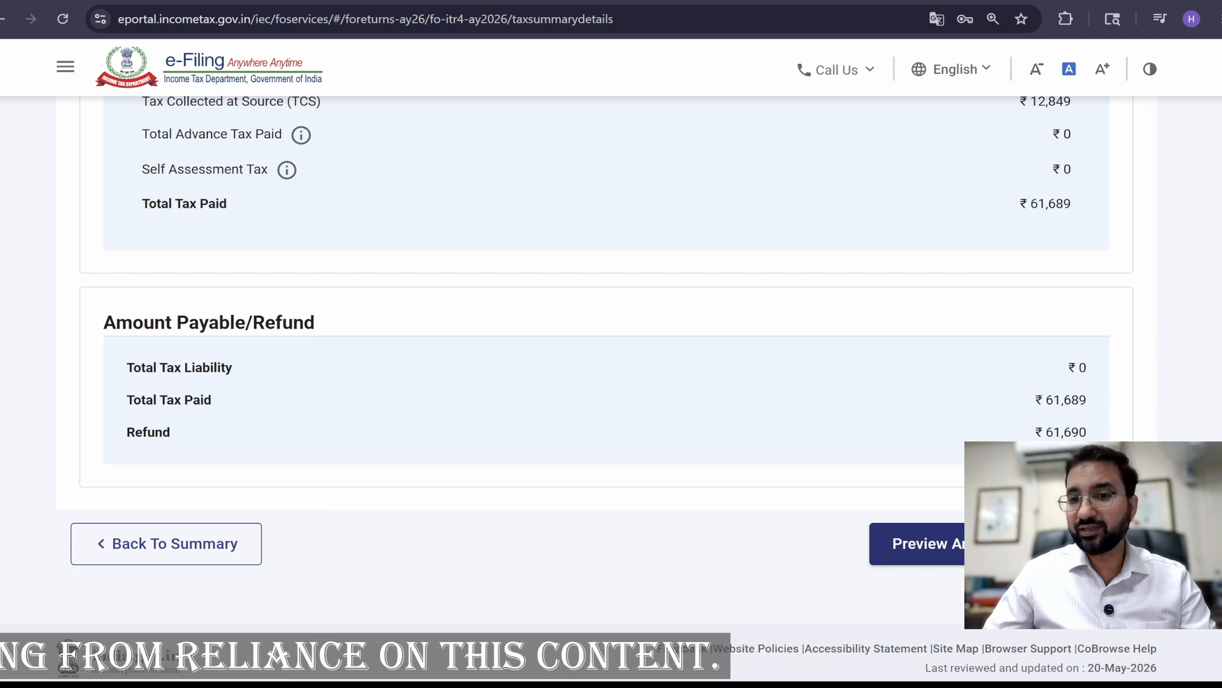
{"action": "scroll", "coordinate": [611, 318], "scroll_direction": "up", "scroll_amount": 1}
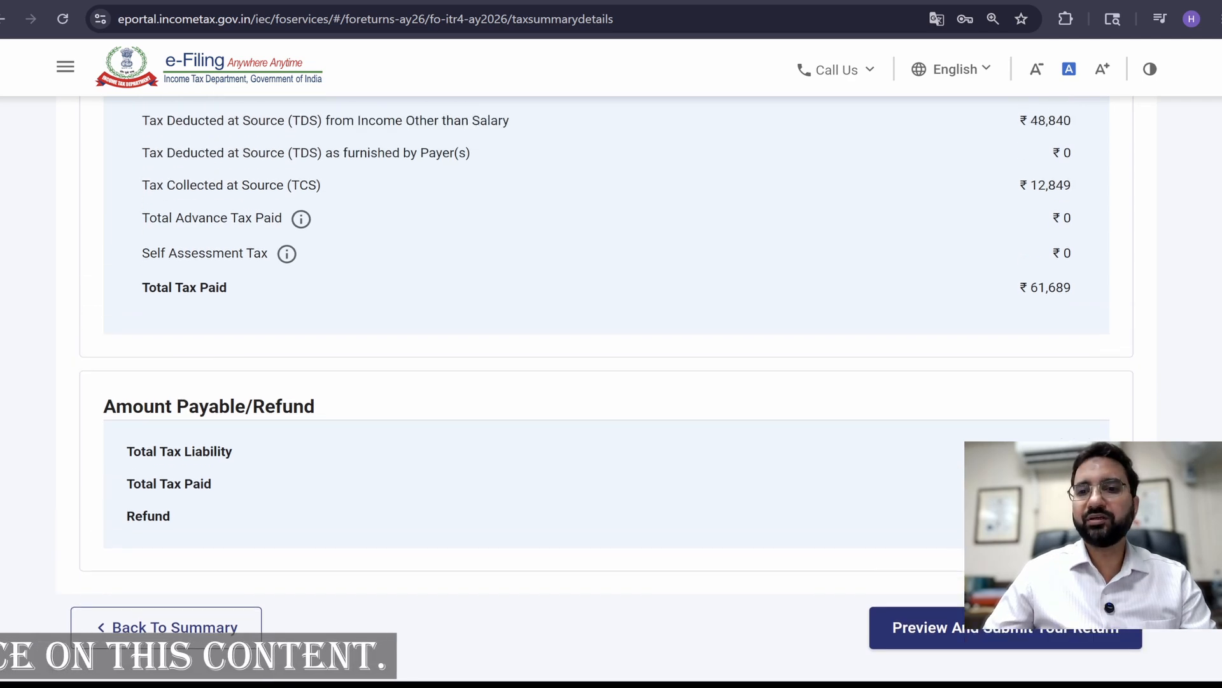
{"action": "scroll", "coordinate": [565, 388], "scroll_direction": "up", "scroll_amount": 6}
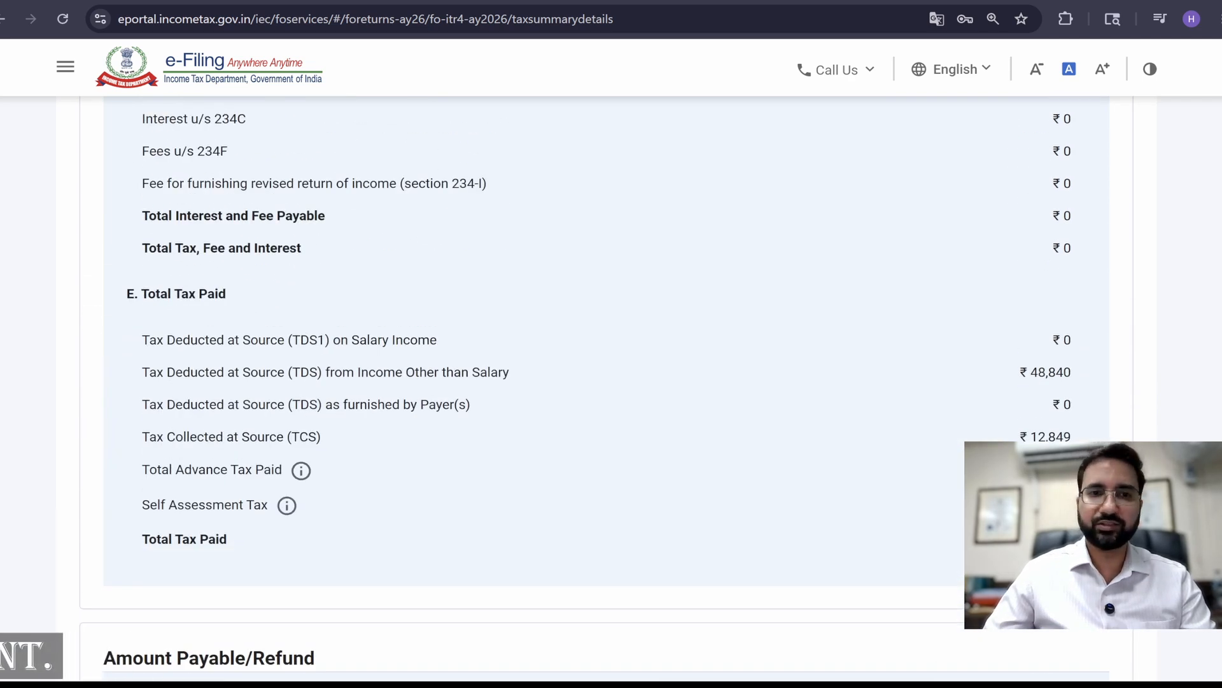
{"action": "scroll", "coordinate": [612, 382], "scroll_direction": "up", "scroll_amount": 10}
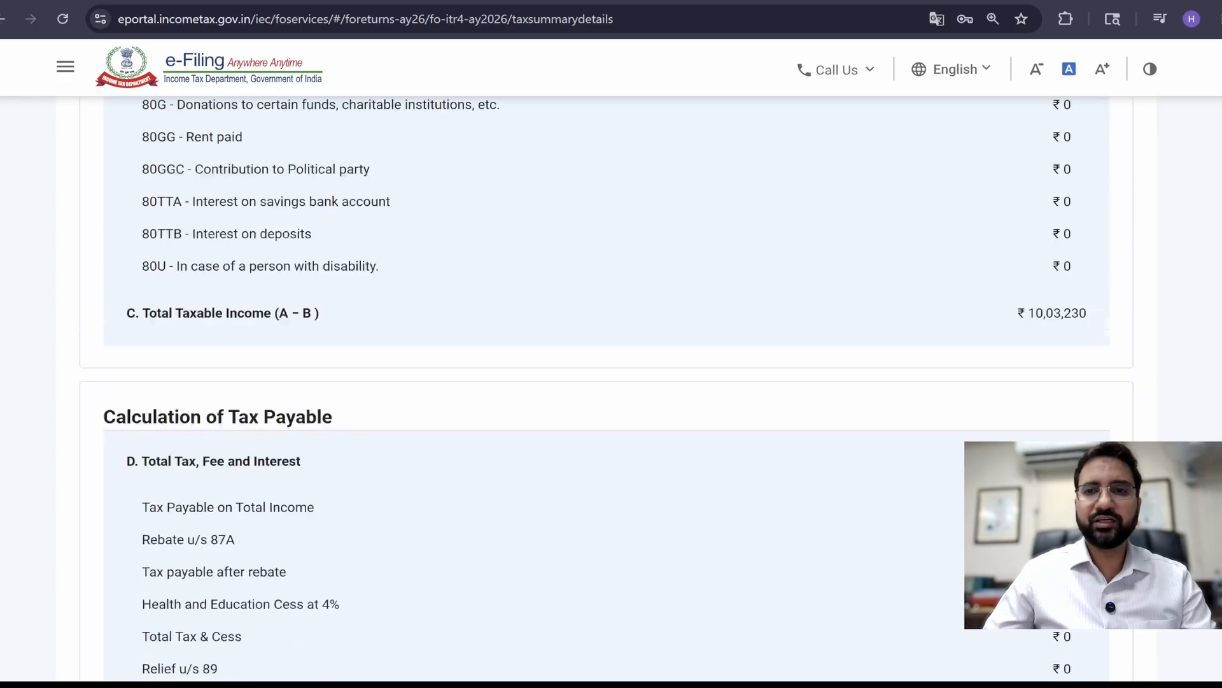
{"action": "scroll", "coordinate": [611, 382], "scroll_direction": "up", "scroll_amount": 6}
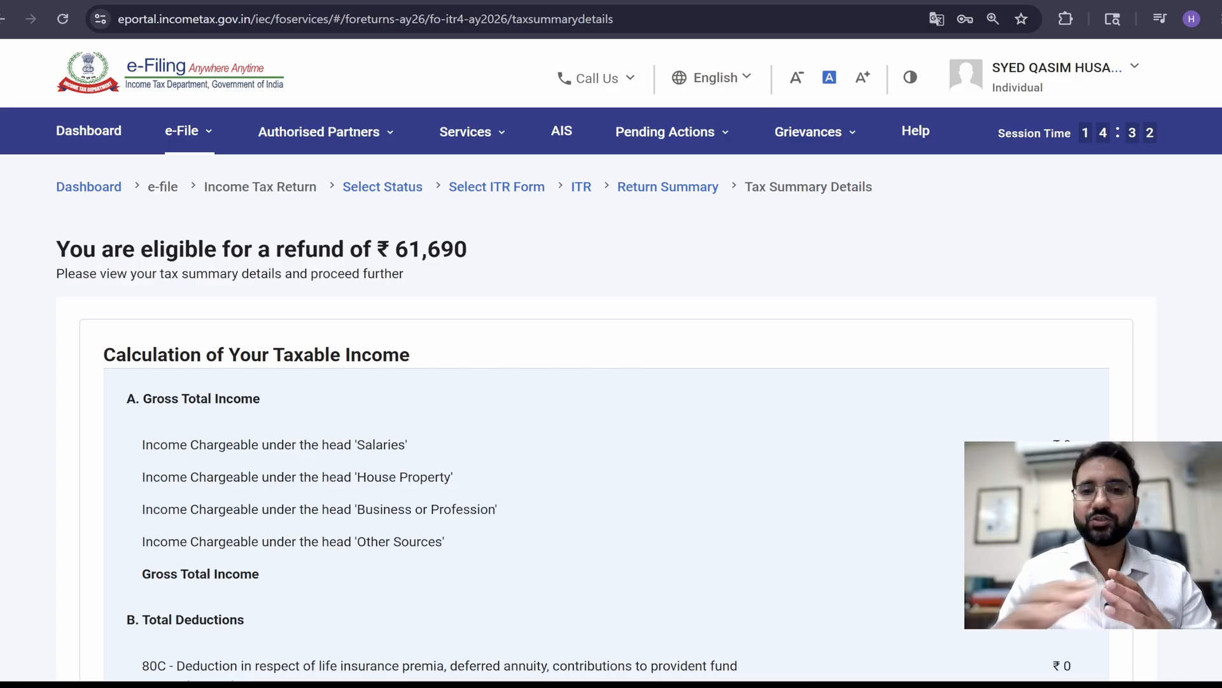
{"action": "scroll", "coordinate": [612, 382], "scroll_direction": "down", "scroll_amount": 5}
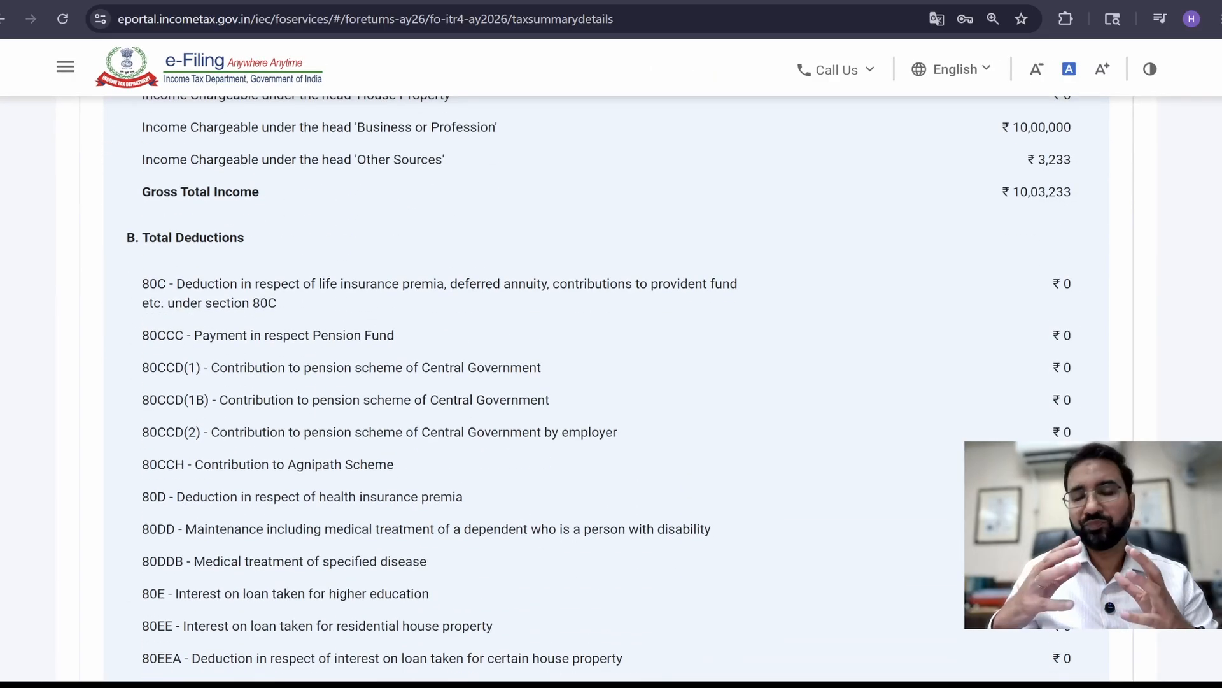